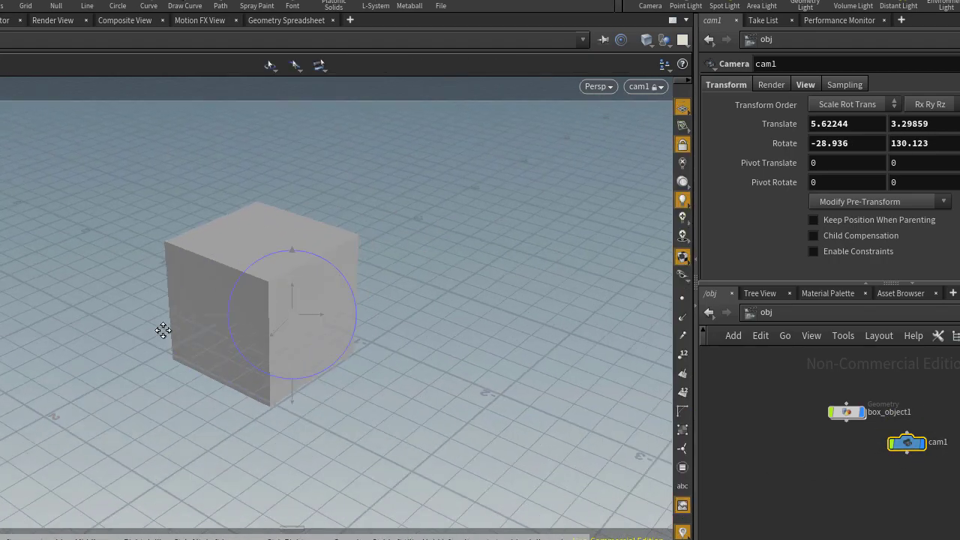
Reposition cam1 and spotlight1 around the box by moving the view while it is locked to each of them.
drag(162, 330, 415, 333)
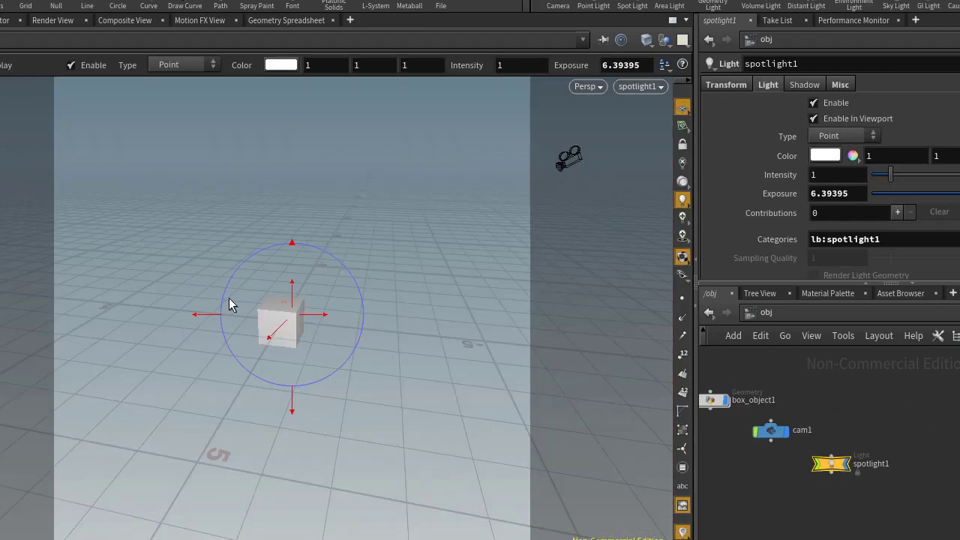
key(Escape)
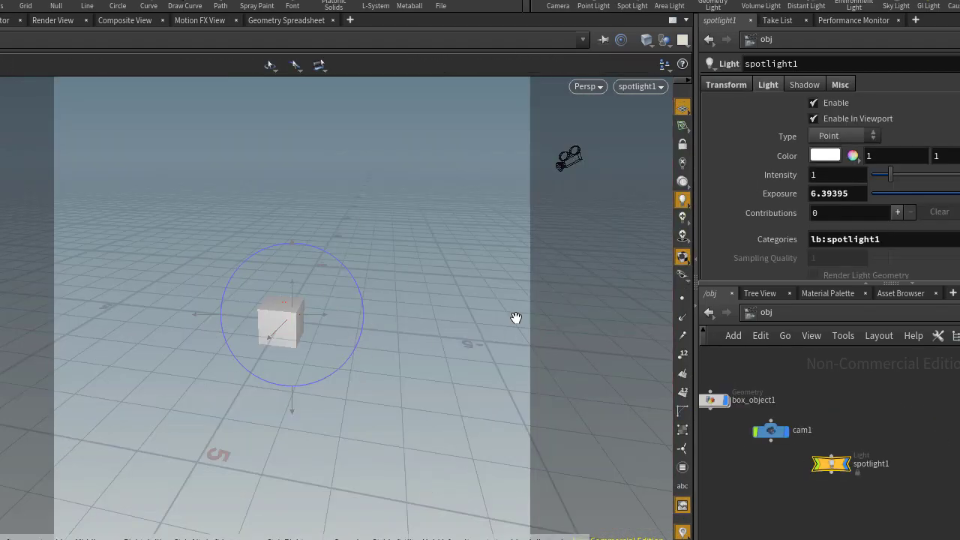
drag(516, 319, 304, 454)
alt+right_drag(303, 454, 298, 457)
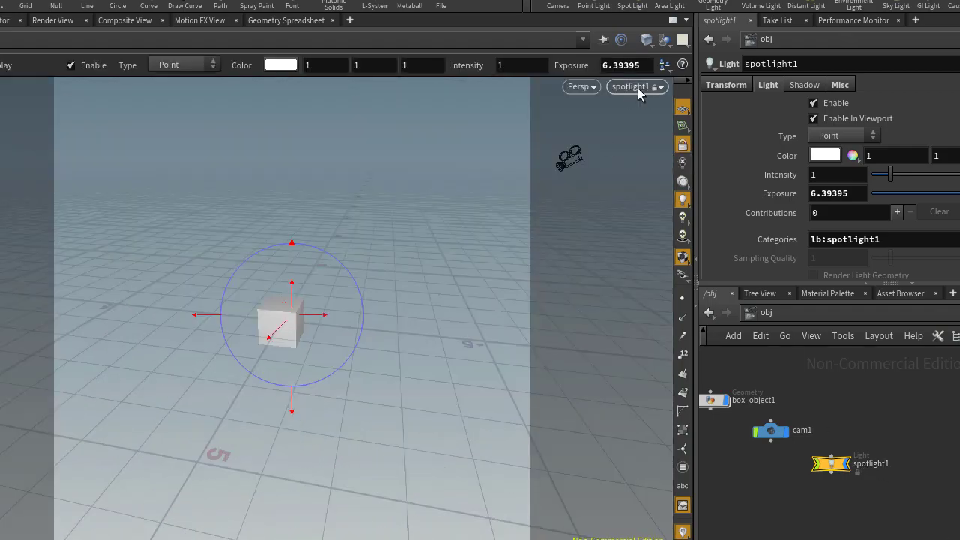
key(Escape)
drag(520, 360, 389, 361)
alt+middle_drag(390, 361, 441, 360)
alt+drag(571, 362, 532, 373)
alt+drag(417, 341, 392, 413)
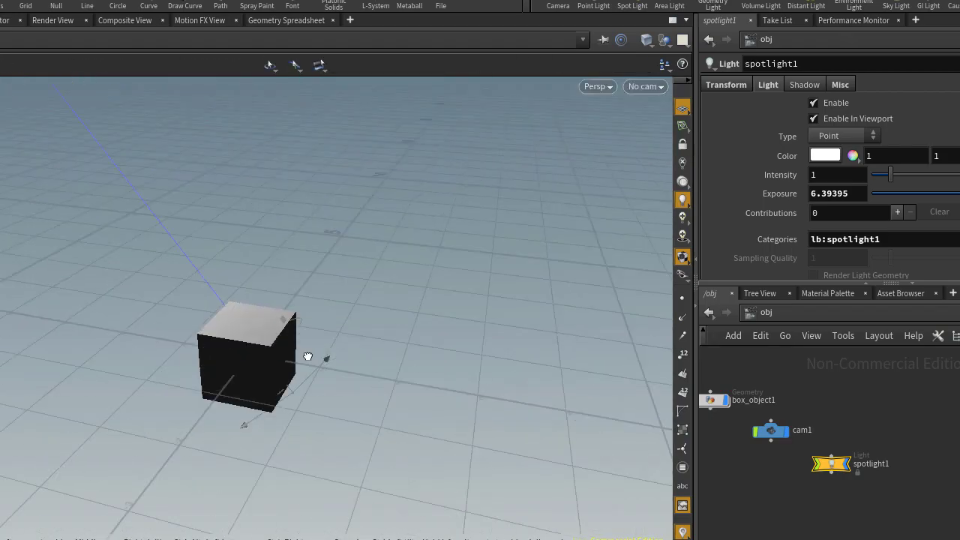
key(Return)
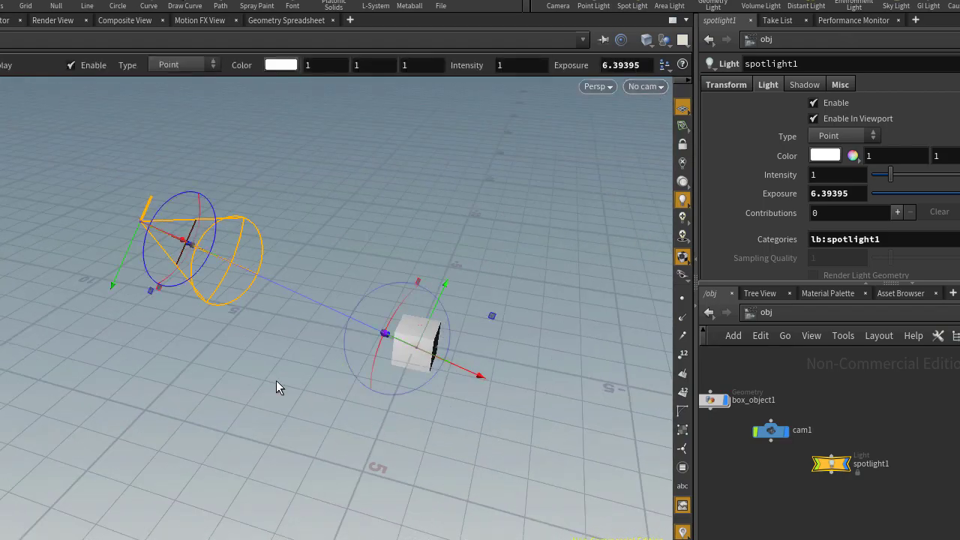
alt+drag(431, 334, 345, 366)
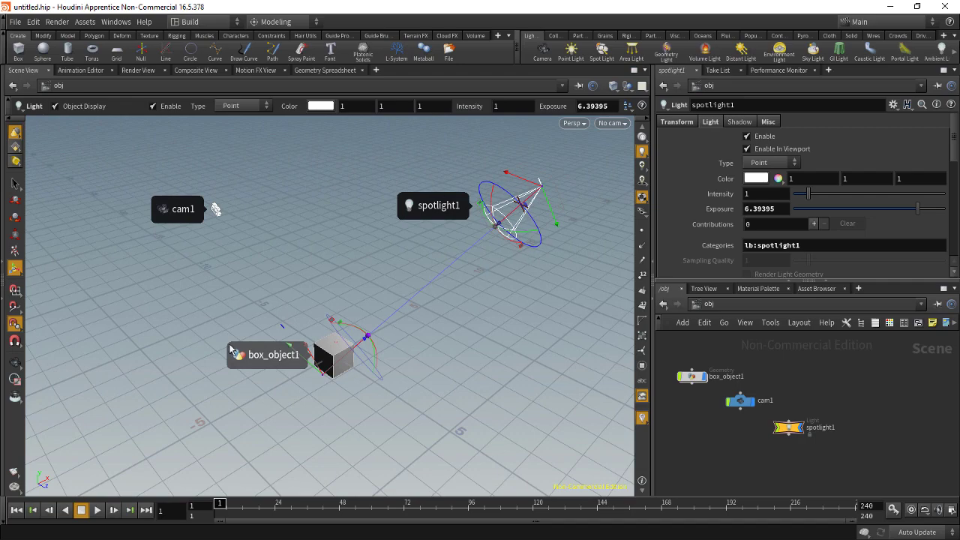
alt+drag(275, 361, 284, 390)
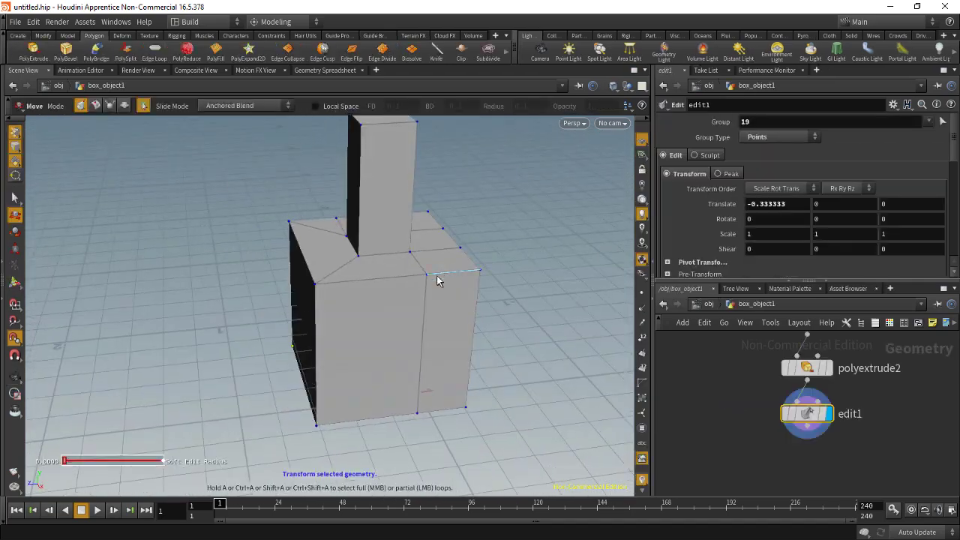
drag(440, 278, 482, 276)
drag(443, 406, 537, 420)
alt+middle_drag(538, 420, 413, 327)
drag(368, 275, 312, 288)
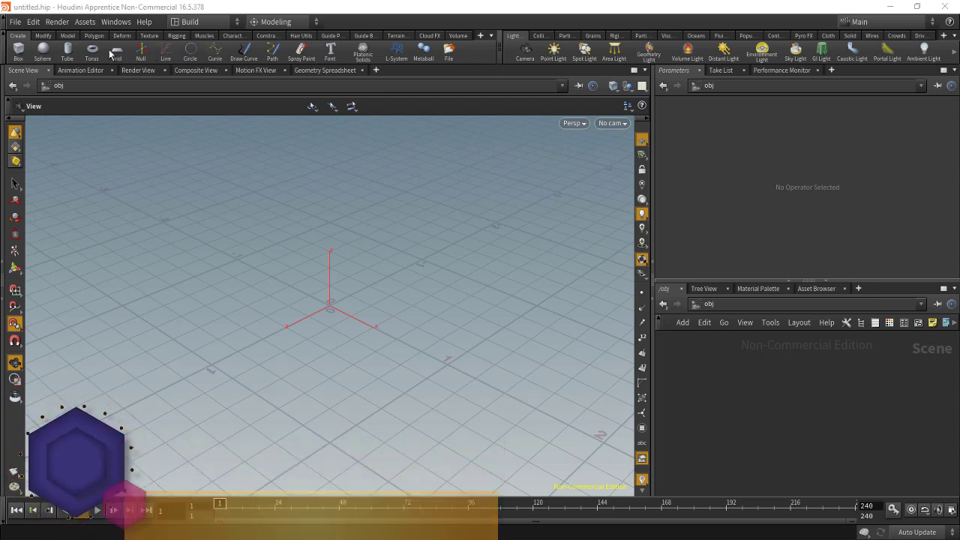
Widen the modeling shelf set slightly and display the shelf tools as small icons and text.
drag(499, 54, 533, 57)
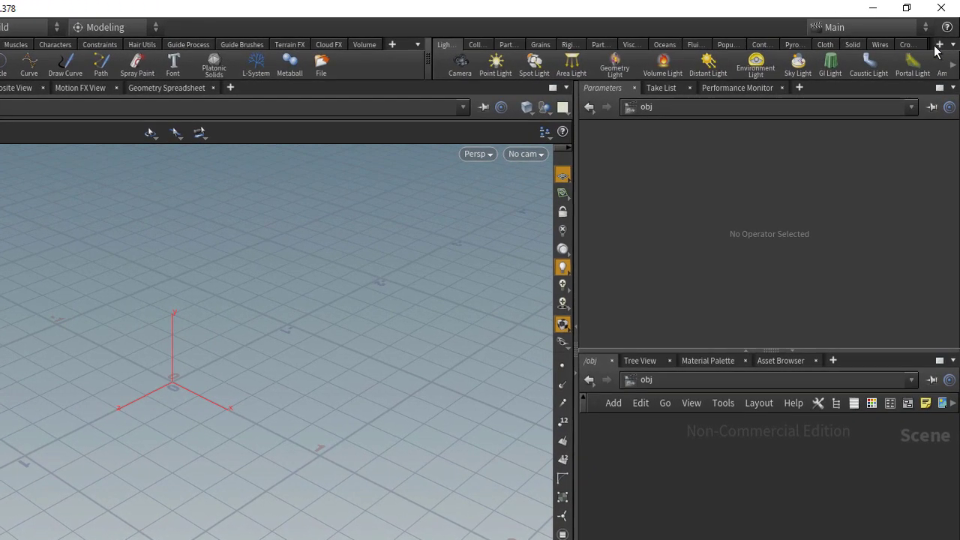
click(952, 46)
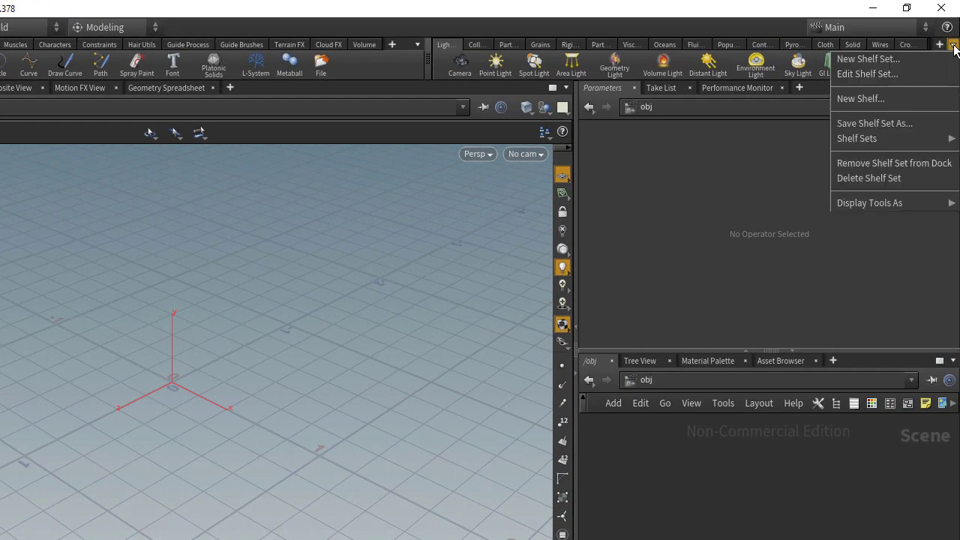
mouse_move(885, 206)
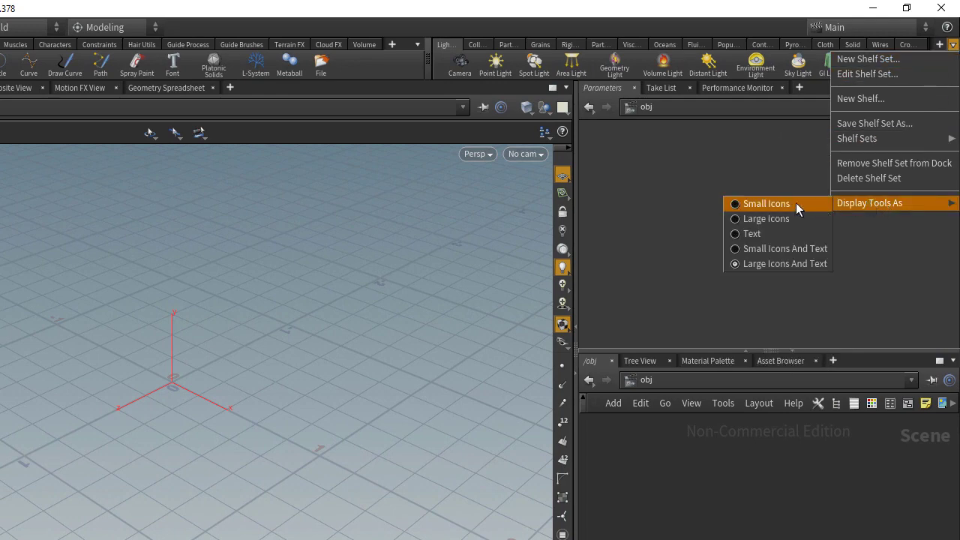
click(769, 255)
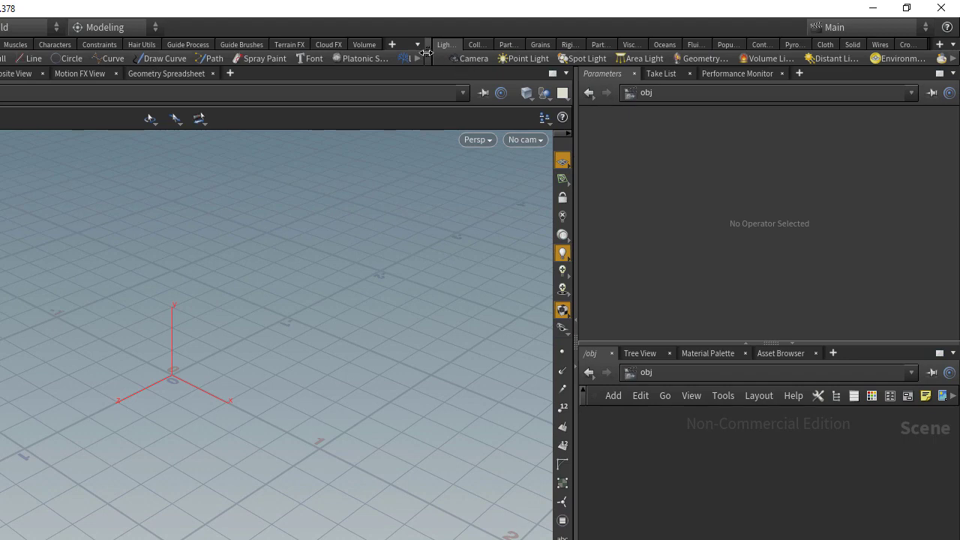
Widen the lights shelf set and display the shelf tools as text only.
drag(426, 52, 363, 52)
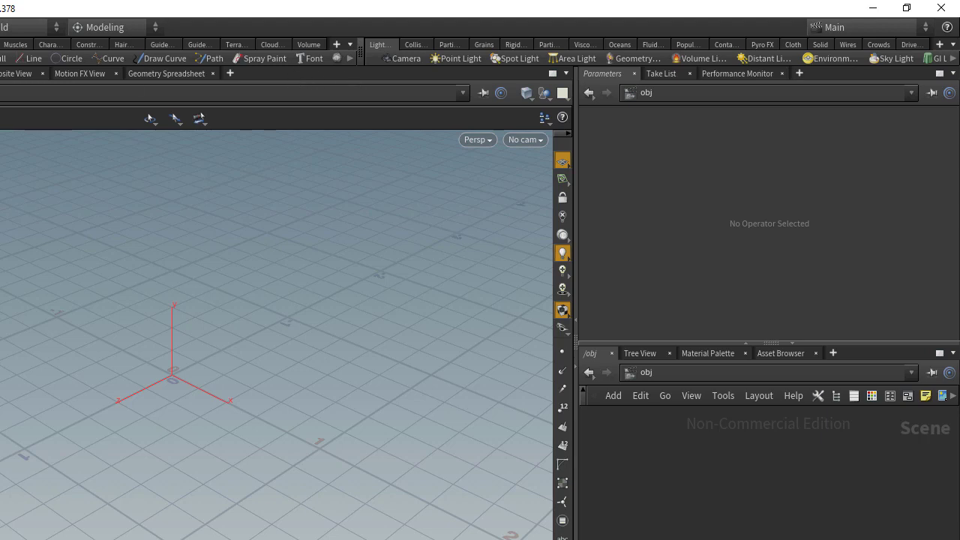
click(38, 42)
click(956, 47)
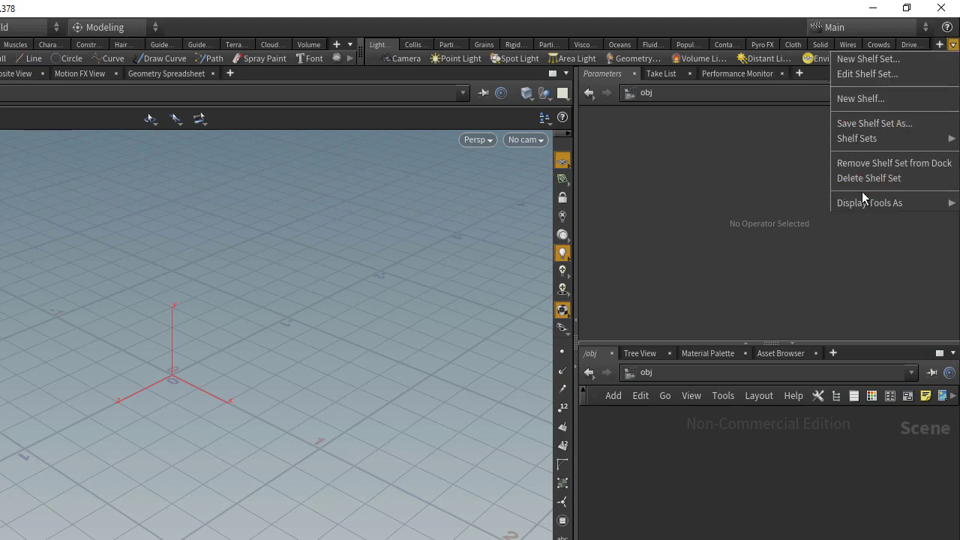
click(752, 234)
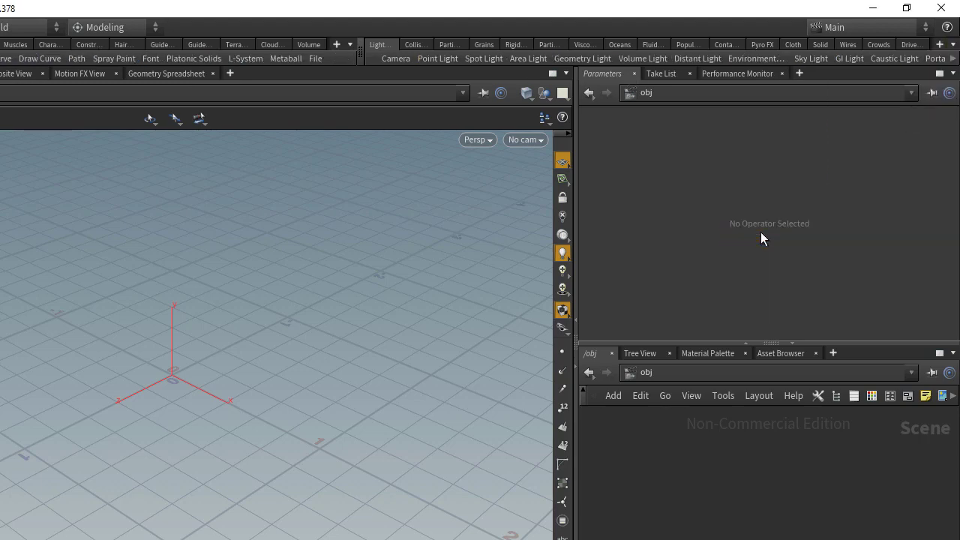
Display the shelf tools as large icons without text.
click(953, 45)
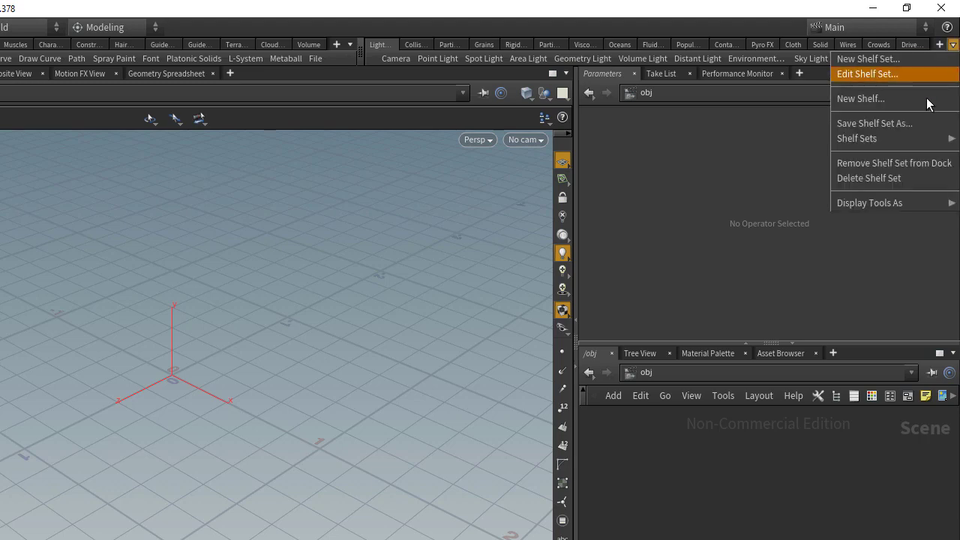
mouse_move(860, 201)
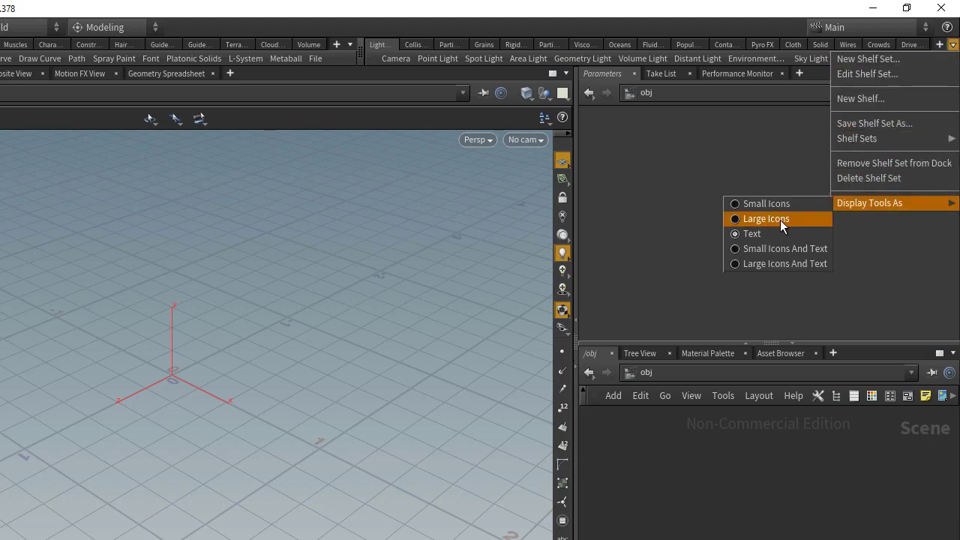
click(780, 220)
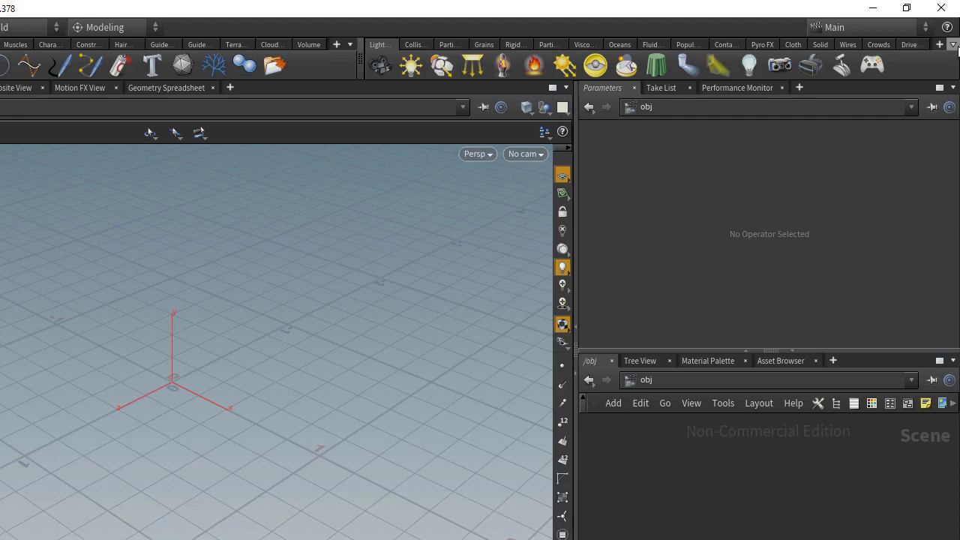
Display the shelf tools as small icons and widen the modeling shelf set, showing its Model shelf.
click(953, 45)
mouse_move(860, 200)
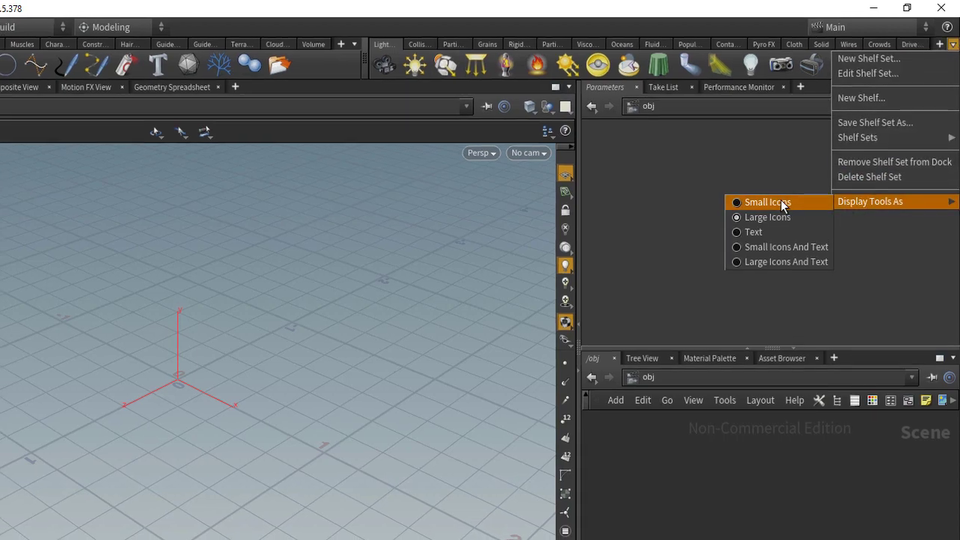
click(799, 176)
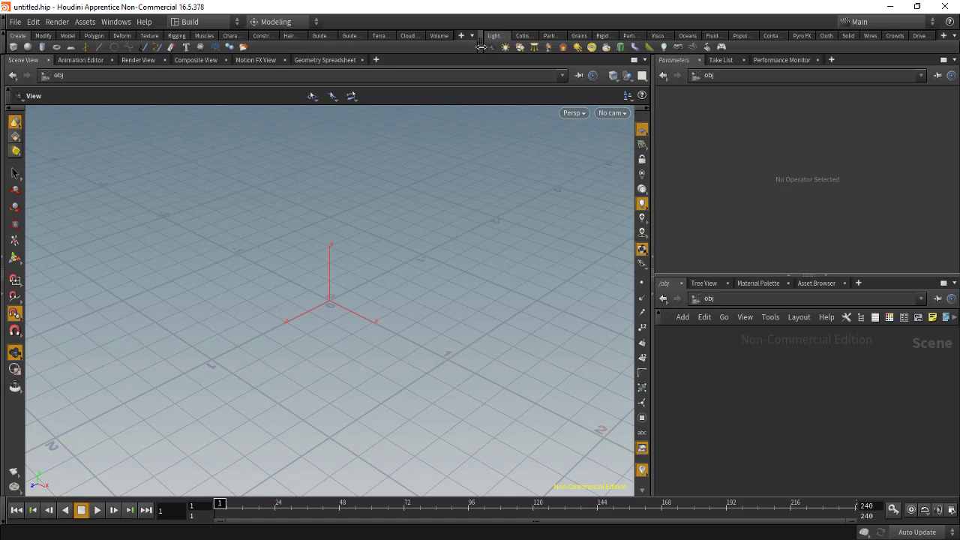
drag(480, 46, 635, 46)
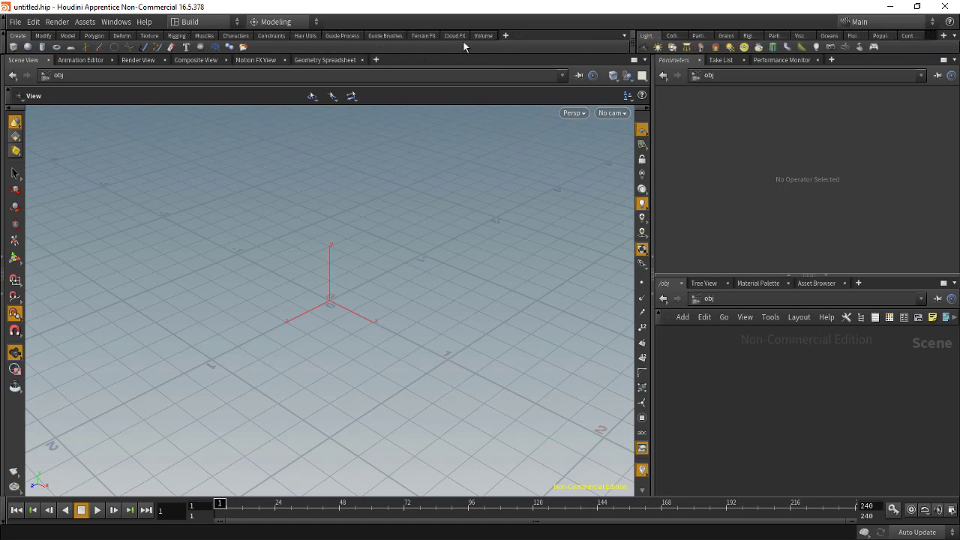
click(46, 35)
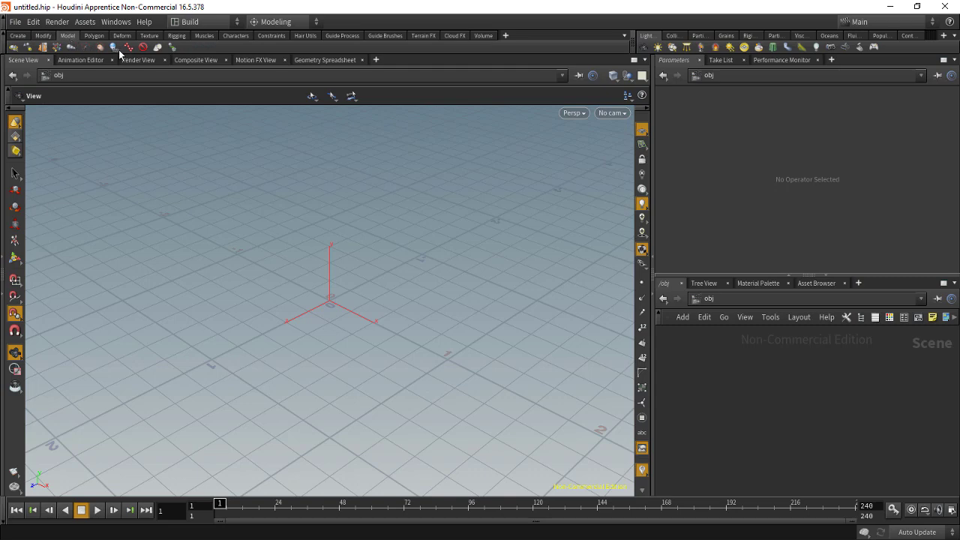
Display the shelf tools as large icons and text.
click(953, 35)
mouse_move(891, 162)
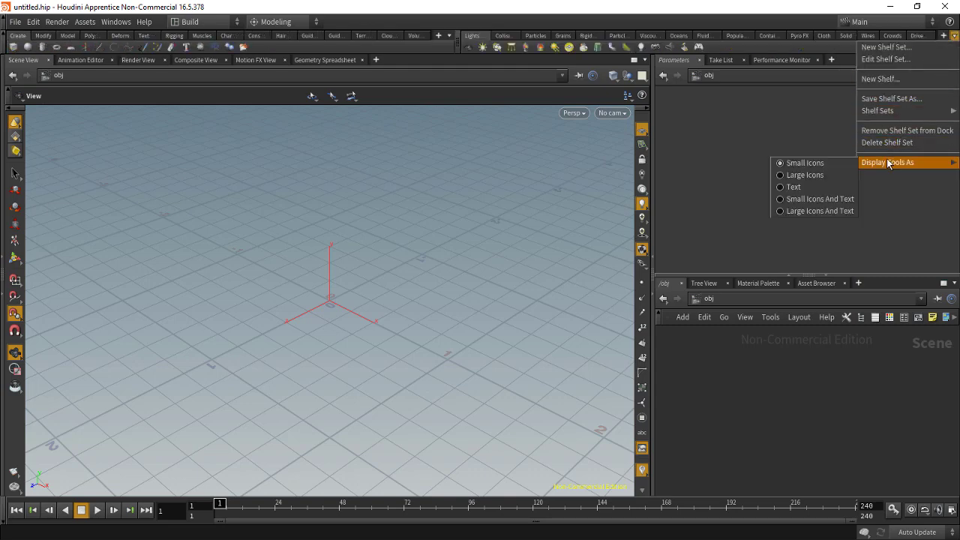
click(800, 211)
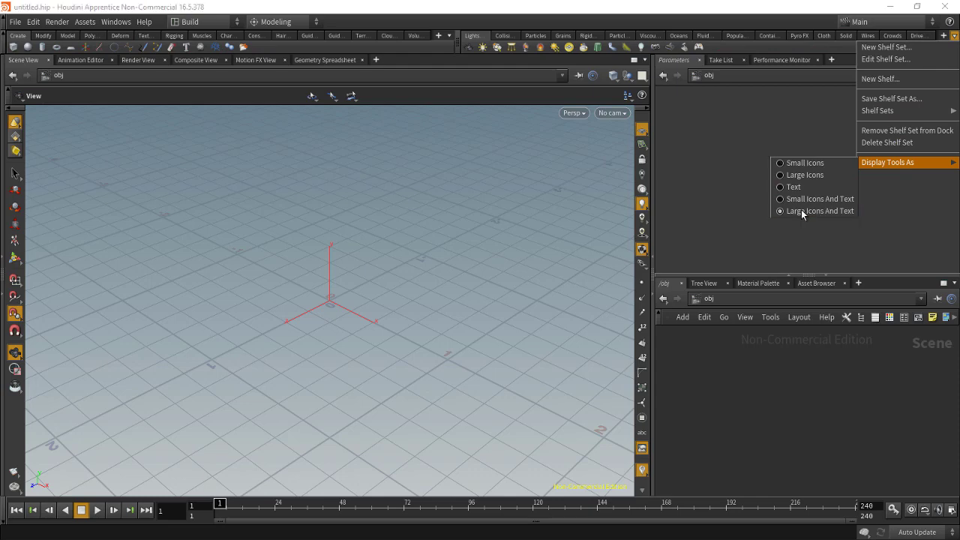
Collapse the whole shelf area and expand it again, twice.
click(2, 43)
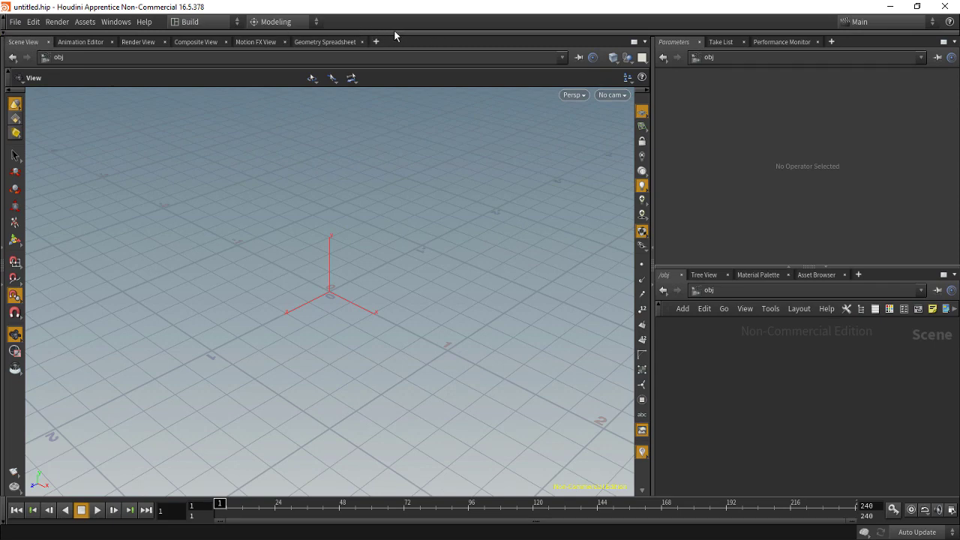
click(128, 34)
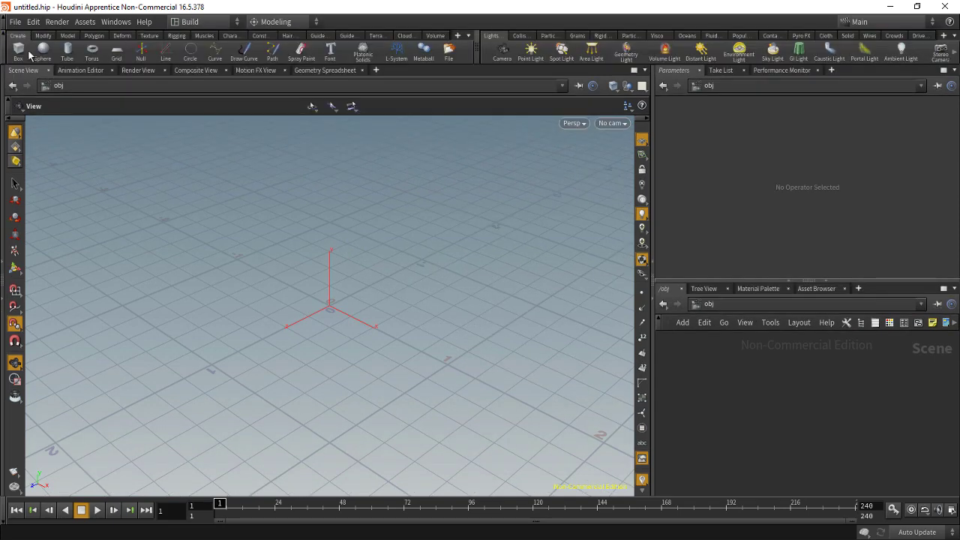
click(3, 47)
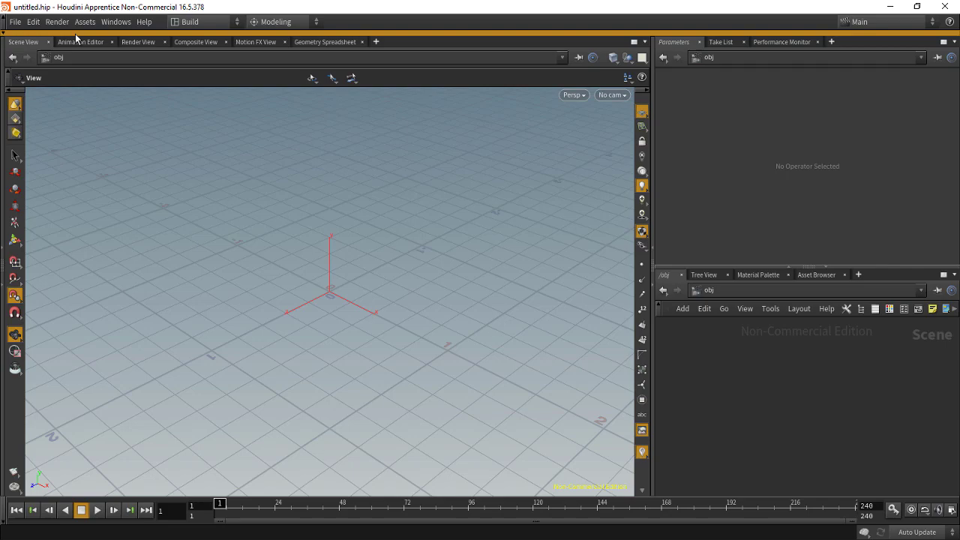
click(75, 34)
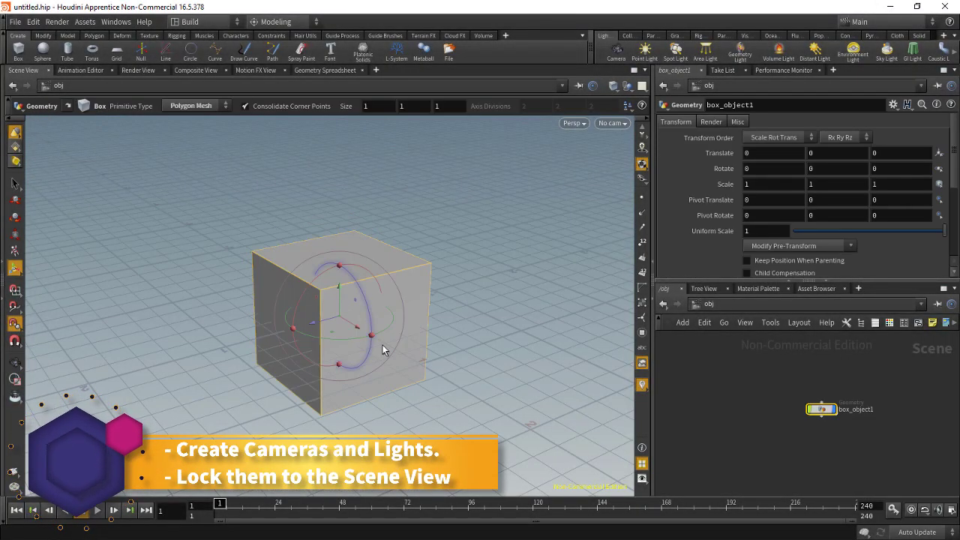
Frame the box at an angle in the perspective view and create a new camera from that view.
key(Escape)
alt+drag(255, 322, 238, 317)
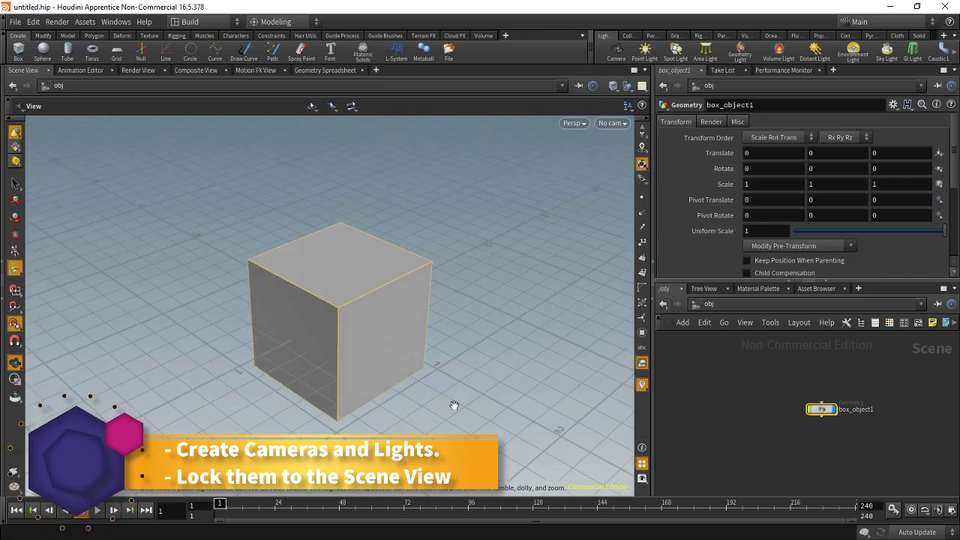
alt+drag(454, 405, 449, 384)
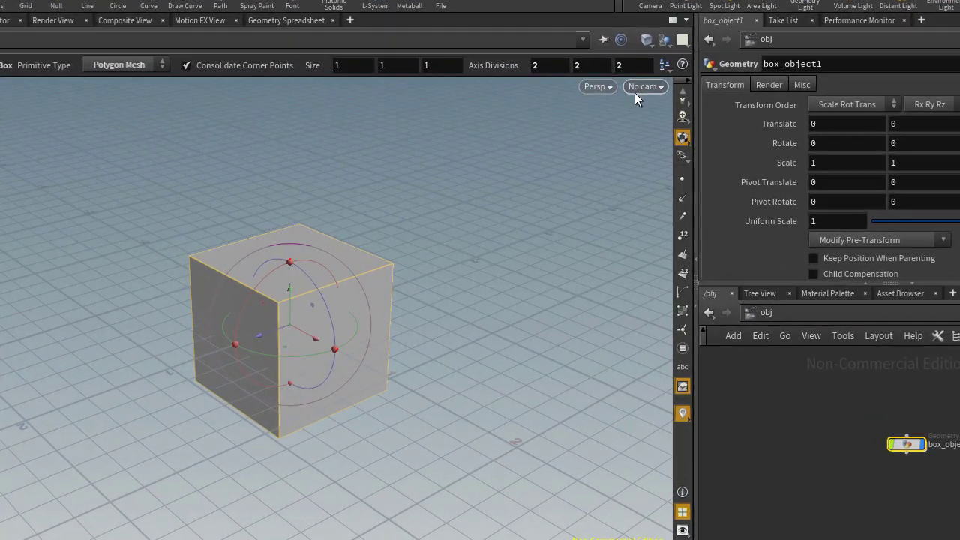
click(609, 124)
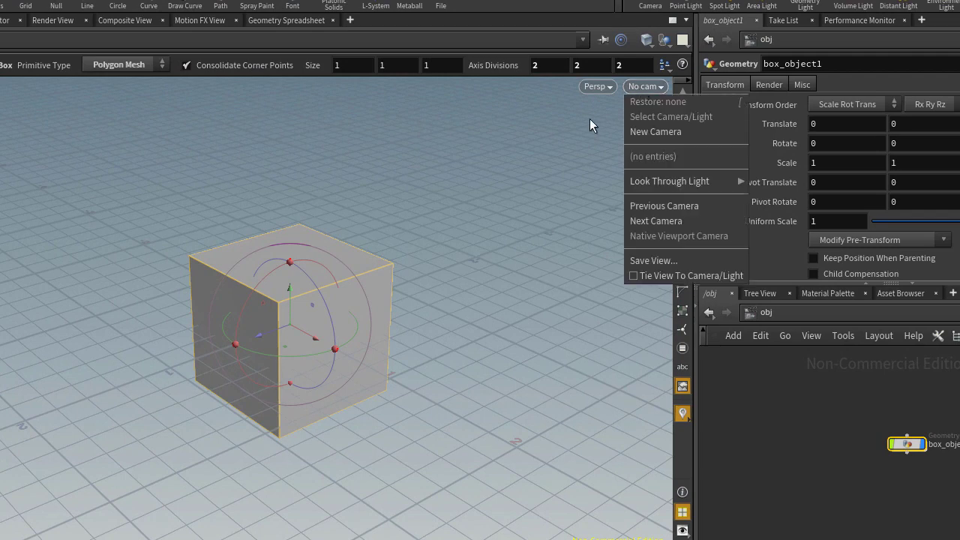
click(589, 118)
click(644, 89)
click(639, 90)
click(641, 89)
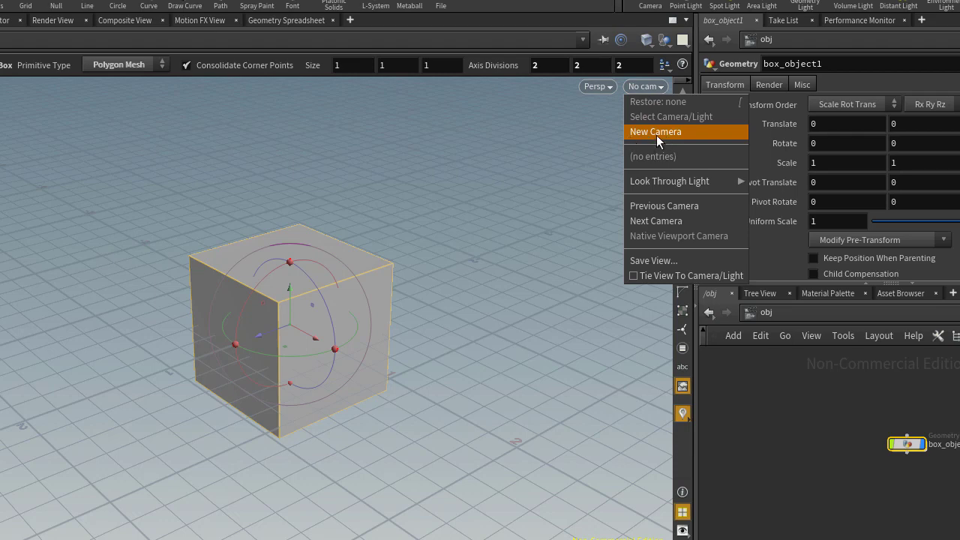
click(656, 134)
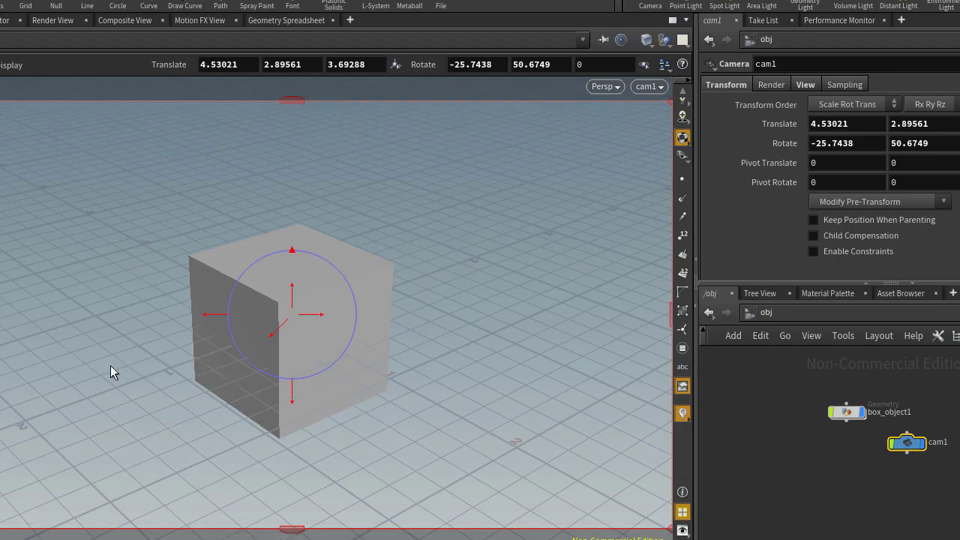
Leave the new camera's view and examine the camera's placement relative to the box from outside.
alt+drag(86, 349, 270, 386)
alt+right_drag(453, 378, 342, 399)
alt+middle_drag(467, 383, 295, 381)
alt+drag(295, 382, 367, 371)
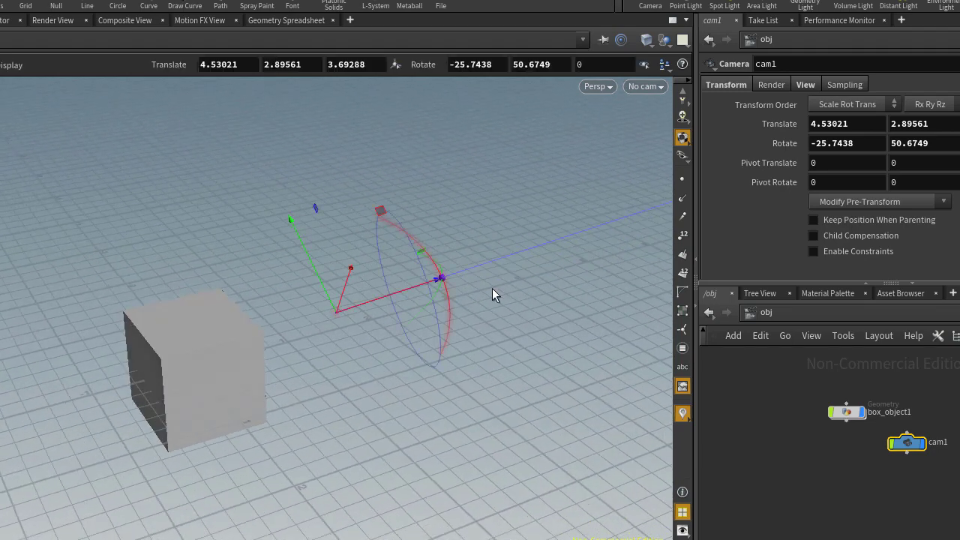
alt+drag(484, 370, 420, 406)
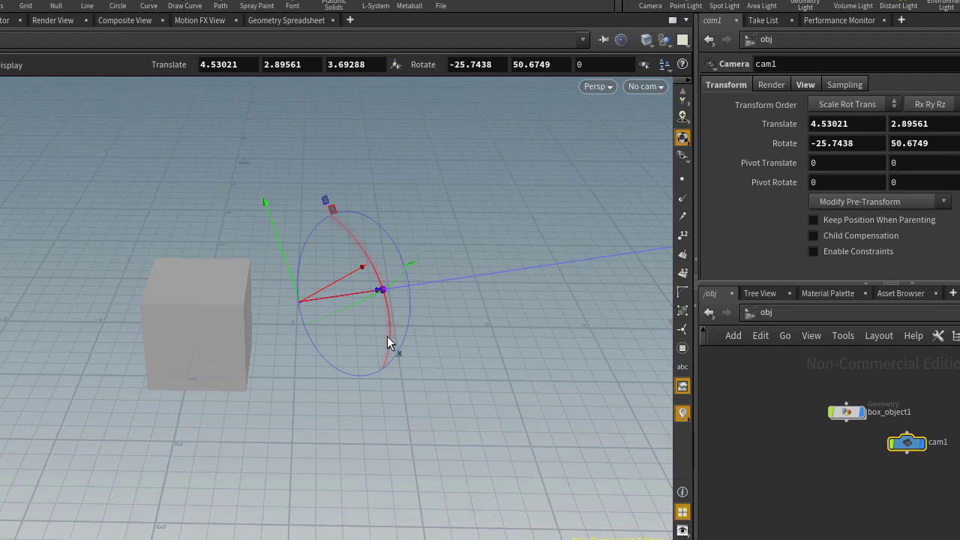
Look through cam1 again and lock the camera to the view.
click(643, 87)
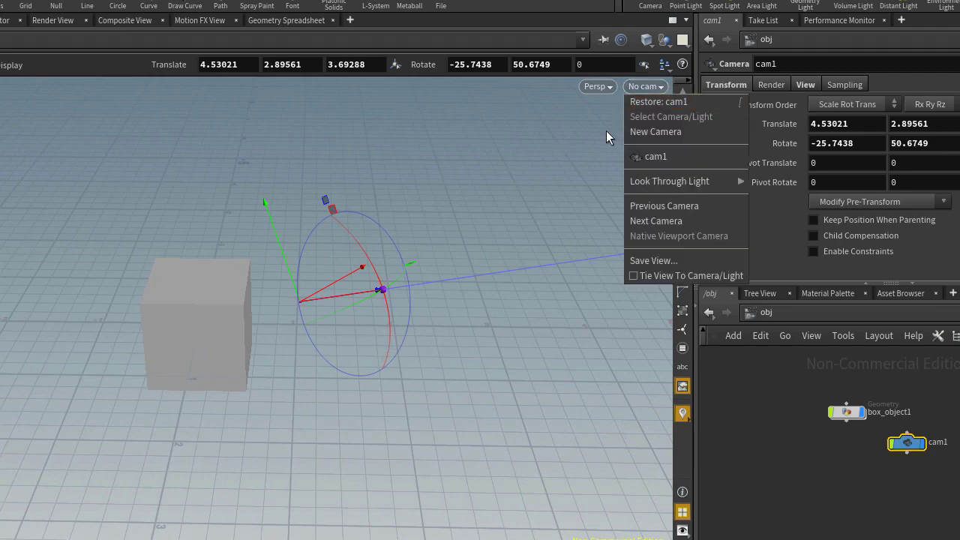
click(650, 104)
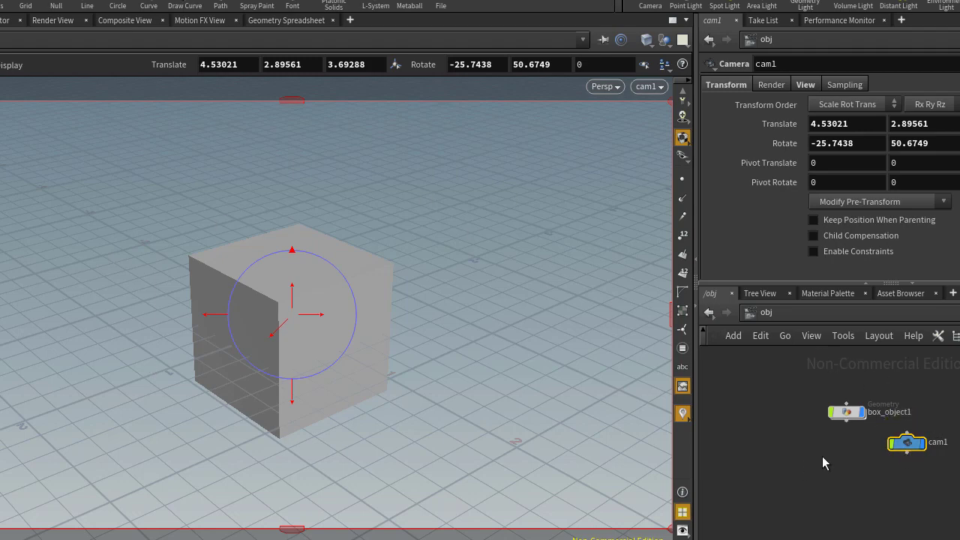
scroll(685, 160, up, 5)
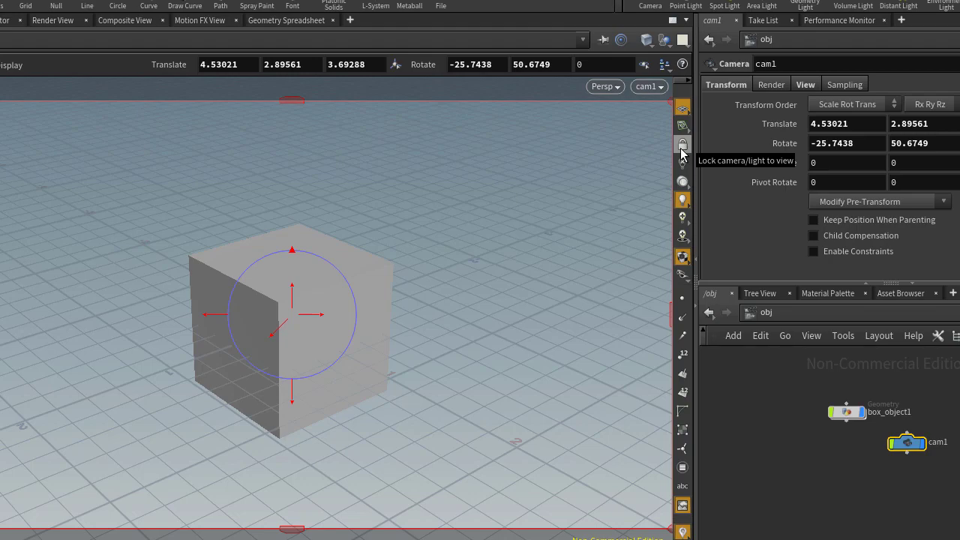
click(682, 147)
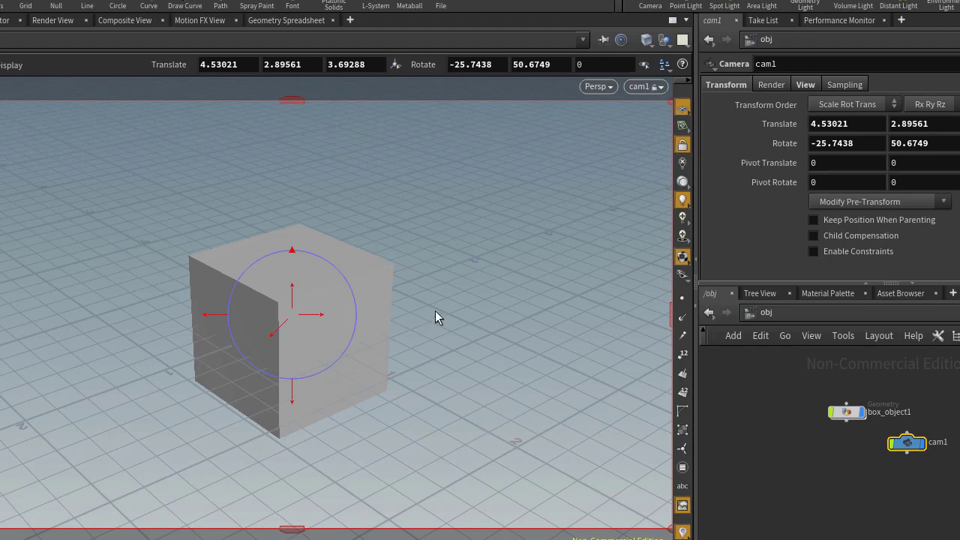
Move the locked cam1 around to another side of the box, to a position of about -0.69, 3.85, -5.81.
alt+drag(435, 316, 413, 305)
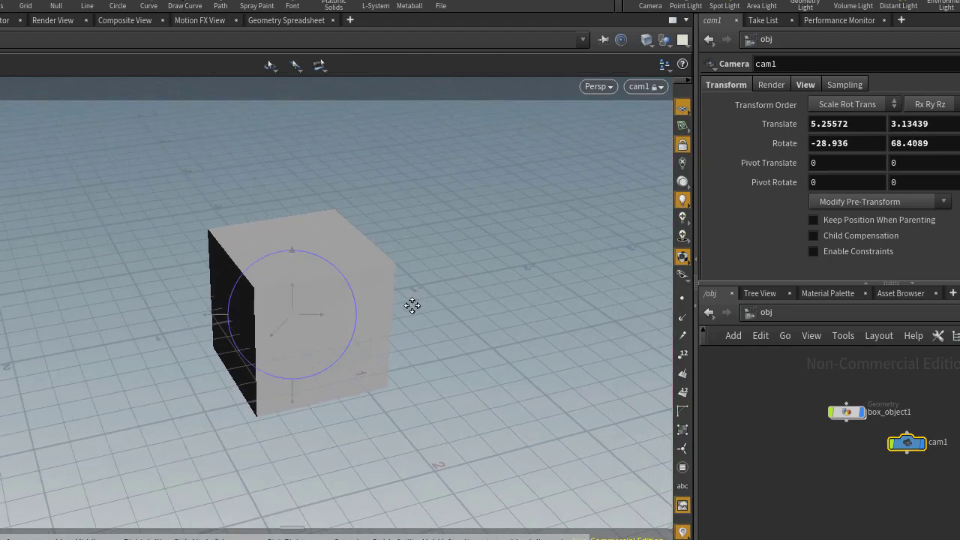
alt+middle_drag(412, 305, 292, 335)
alt+drag(519, 346, 432, 352)
alt+middle_drag(555, 345, 161, 330)
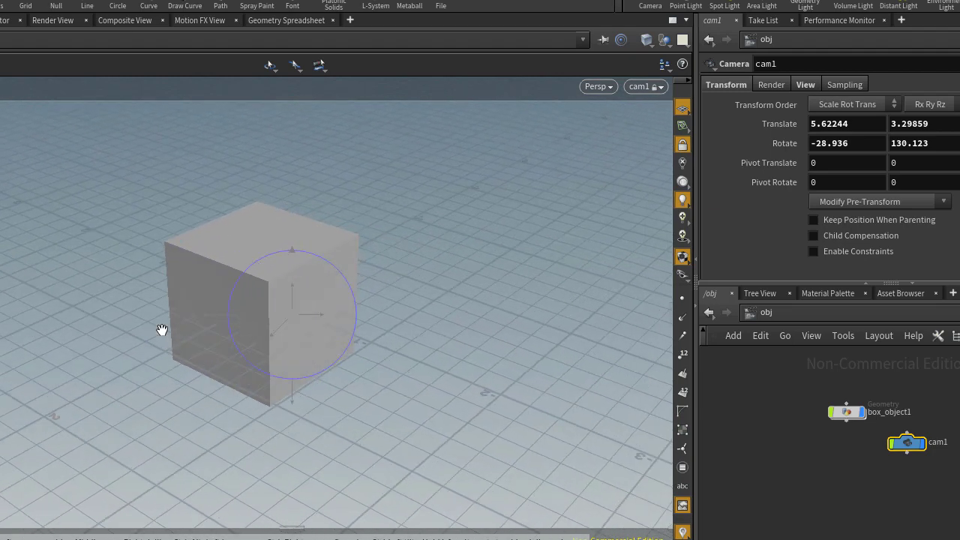
alt+drag(162, 330, 437, 323)
alt+middle_drag(438, 323, 397, 362)
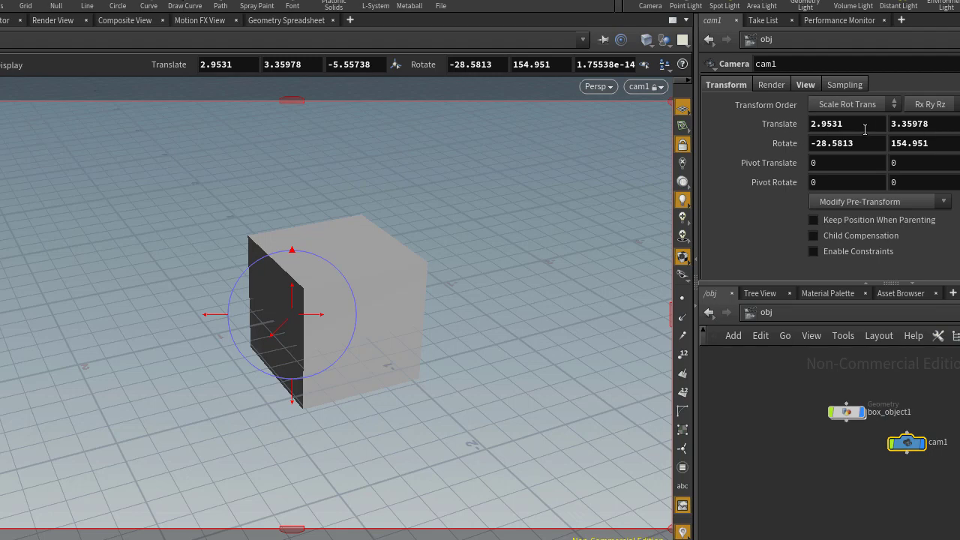
alt+drag(493, 318, 417, 333)
alt+middle_drag(573, 343, 377, 371)
middle_drag(557, 356, 477, 380)
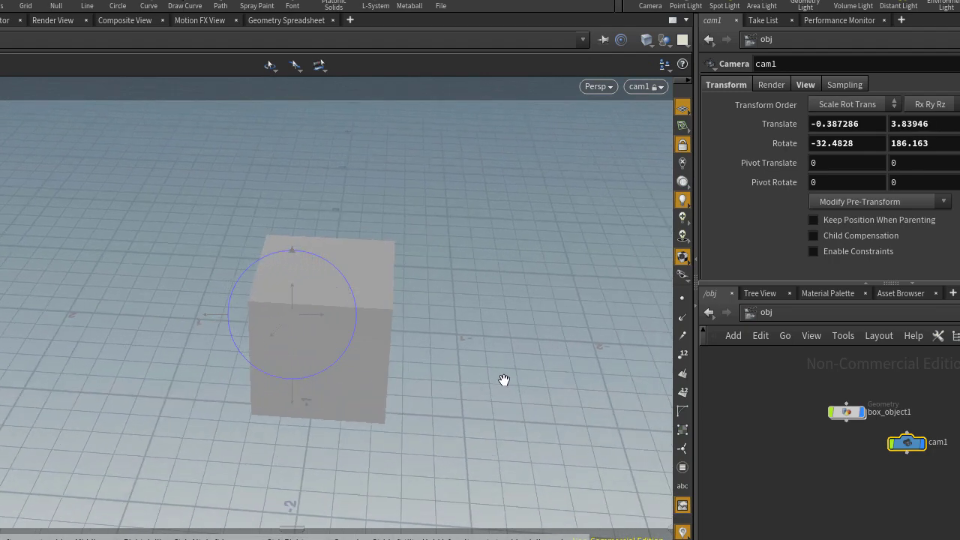
middle_drag(563, 357, 463, 368)
middle_drag(413, 386, 401, 373)
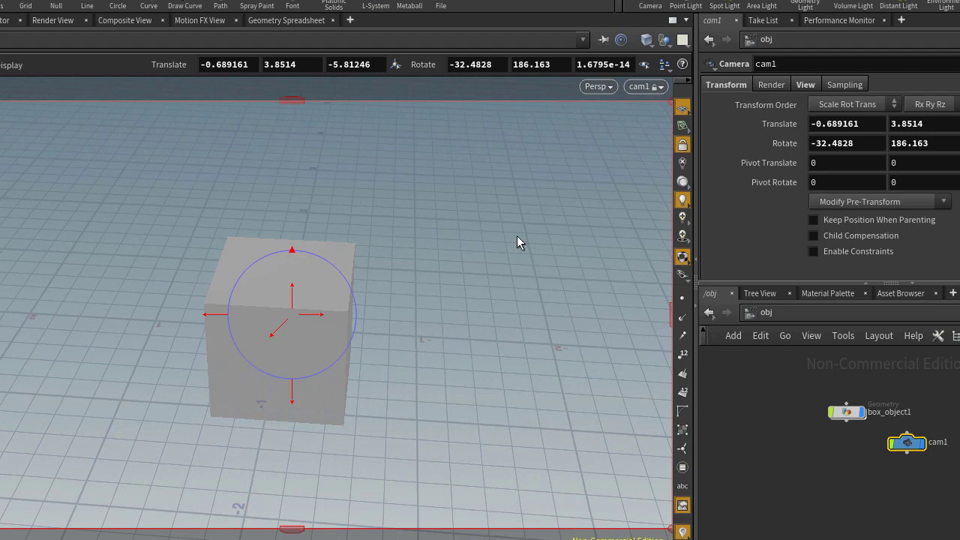
Unlock cam1 from the view and orbit out of it to examine the camera's new placement beside the box.
click(644, 87)
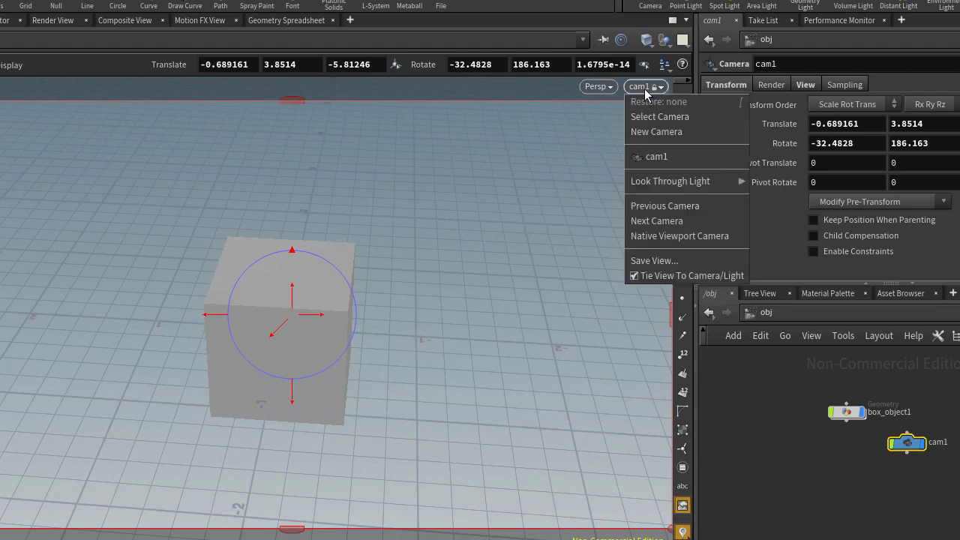
click(814, 416)
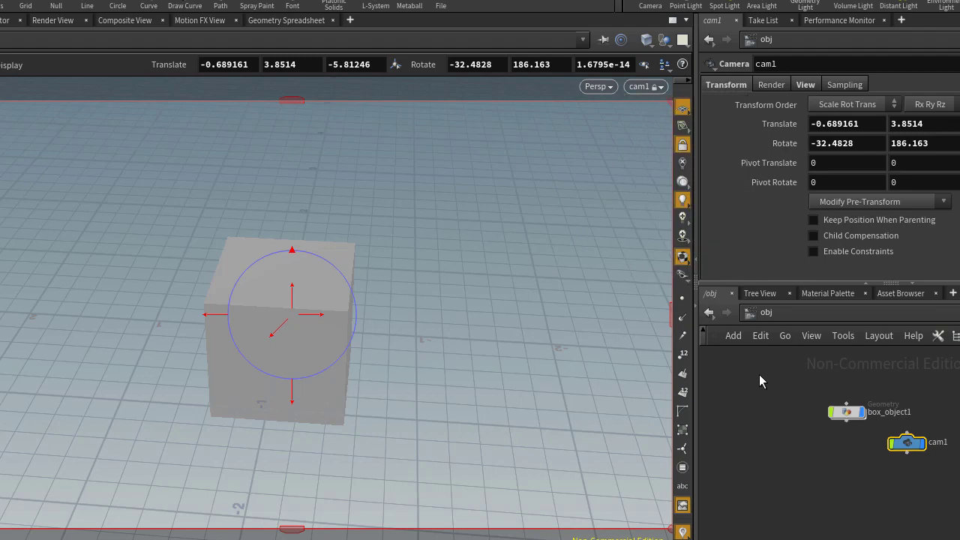
click(686, 148)
alt+drag(282, 368, 266, 447)
alt+middle_drag(196, 446, 335, 217)
alt+drag(245, 351, 264, 363)
alt+right_drag(401, 363, 262, 407)
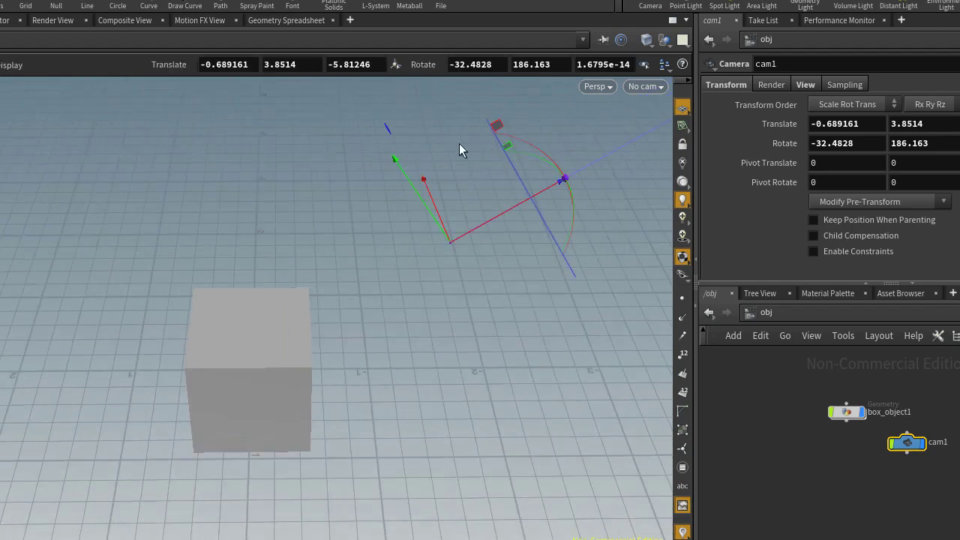
drag(538, 319, 619, 127)
Return to the cam1 view and widen the shelf set that holds the light and camera tools.
click(643, 86)
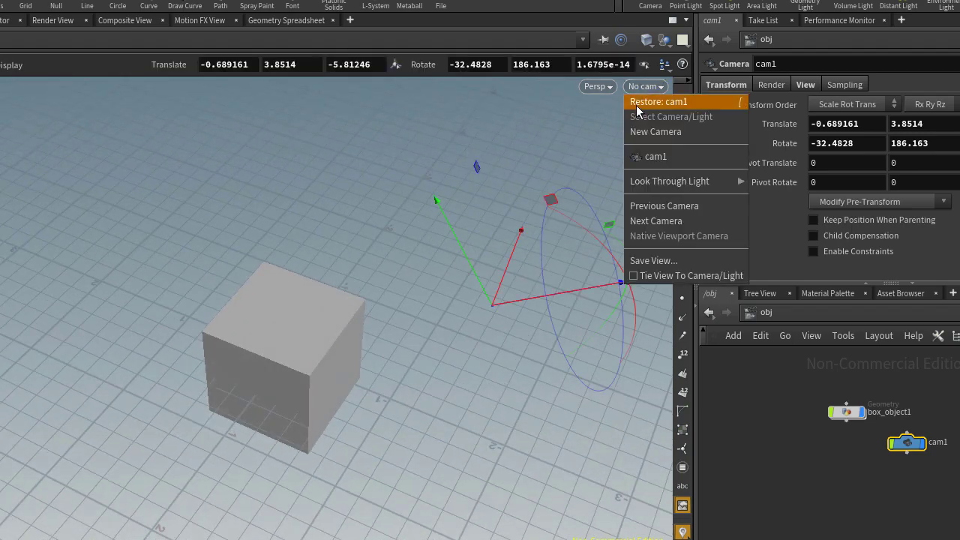
click(634, 157)
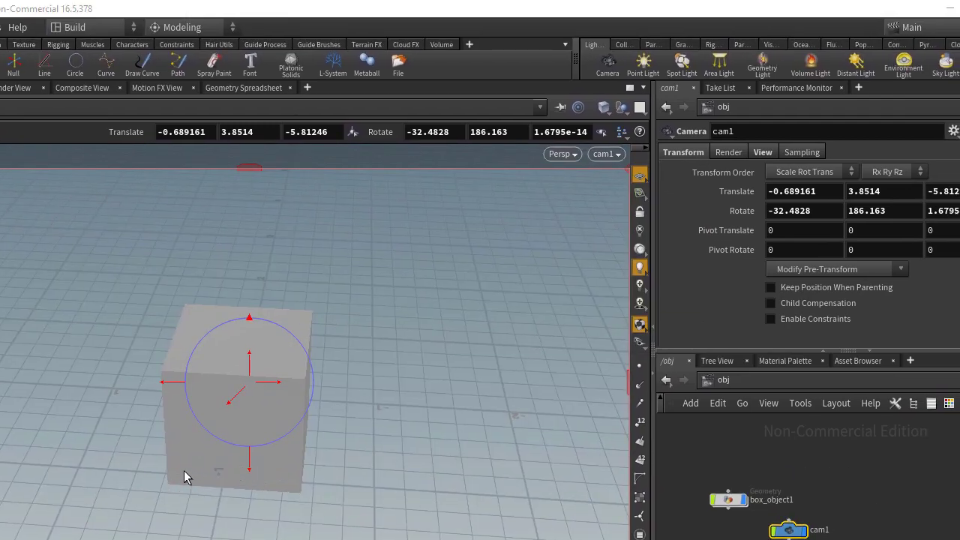
drag(577, 74, 483, 74)
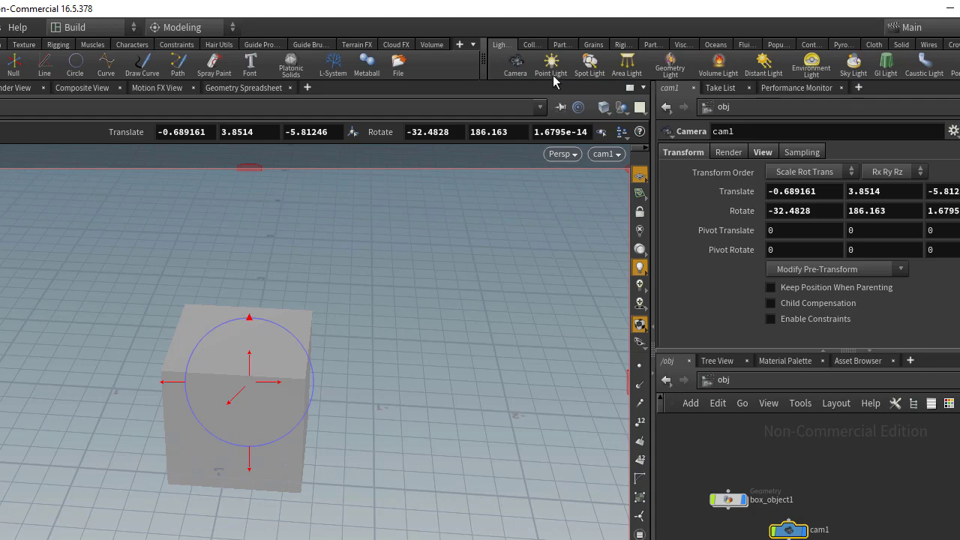
Leave the cam1 view, frame the box from a raised angle and create a spot light from that view.
alt+drag(169, 475, 294, 482)
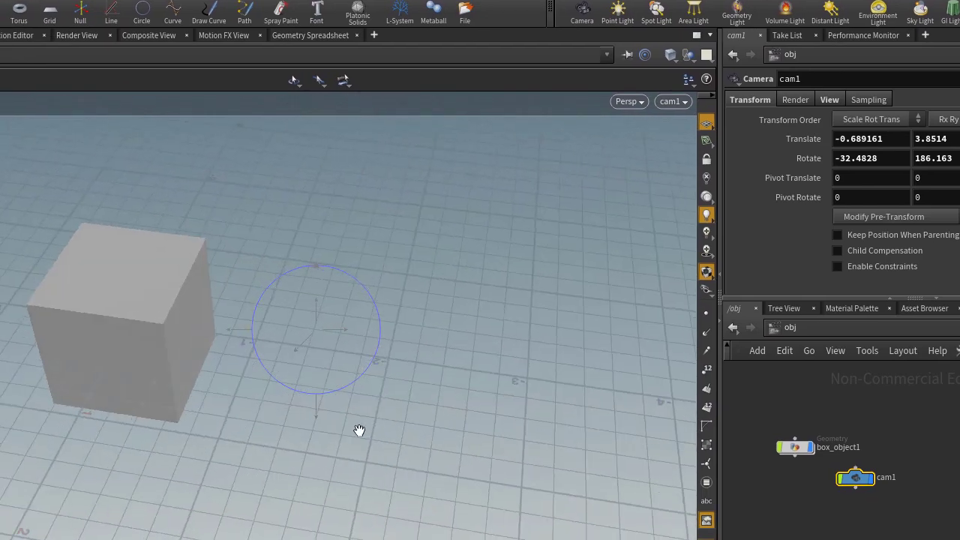
alt+middle_drag(202, 470, 278, 443)
alt+middle_drag(344, 391, 405, 368)
alt+right_drag(405, 368, 382, 402)
alt+middle_drag(377, 405, 349, 422)
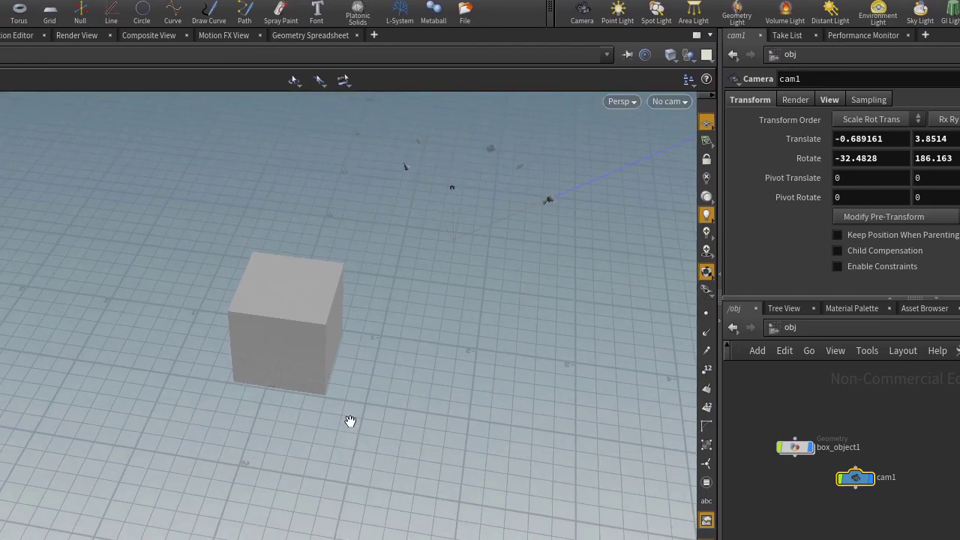
alt+drag(357, 437, 355, 410)
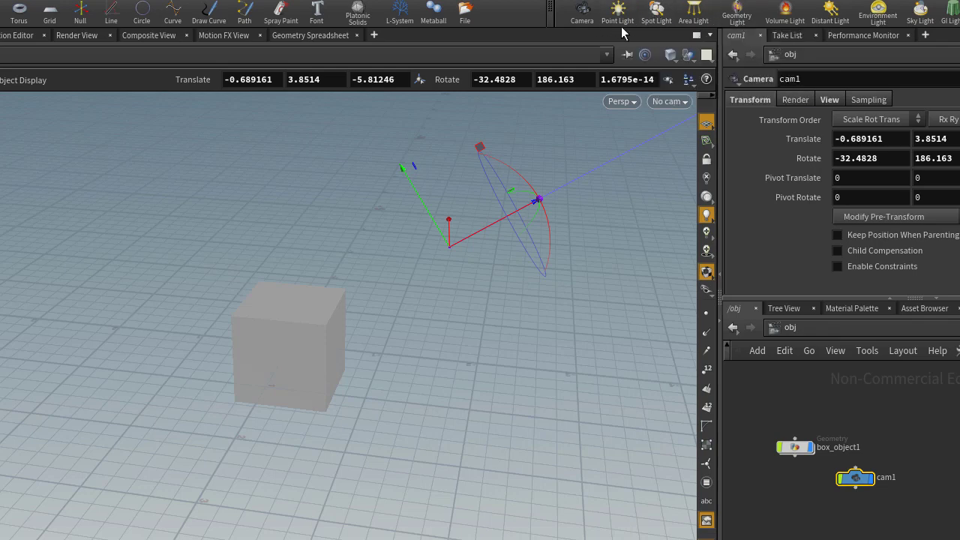
ctrl+click(656, 12)
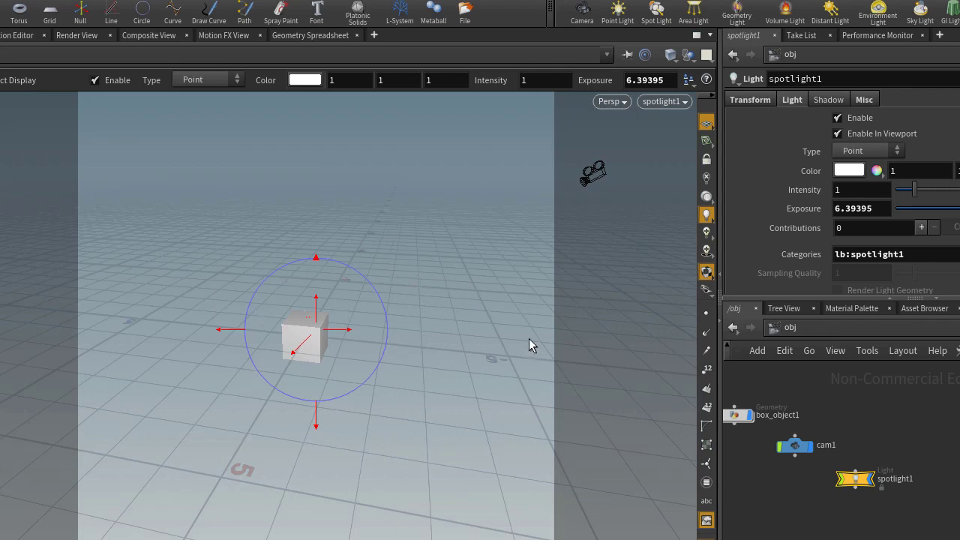
Leave the spotlight's view and examine the light's placement and aim relative to the box from outside.
alt+drag(528, 338, 368, 382)
alt+right_drag(459, 409, 252, 479)
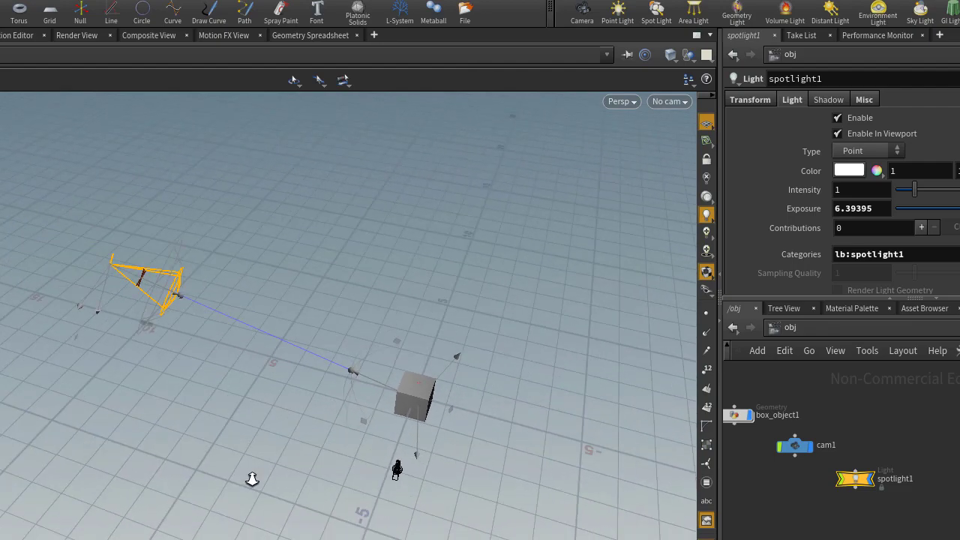
drag(252, 478, 351, 472)
key(Return)
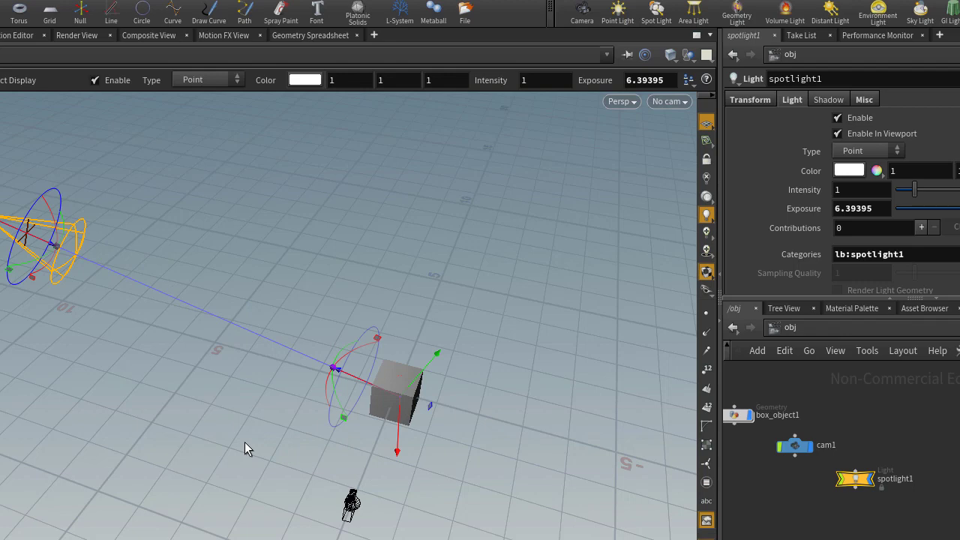
Look through spotlight1 again and lock the light to the view.
click(671, 102)
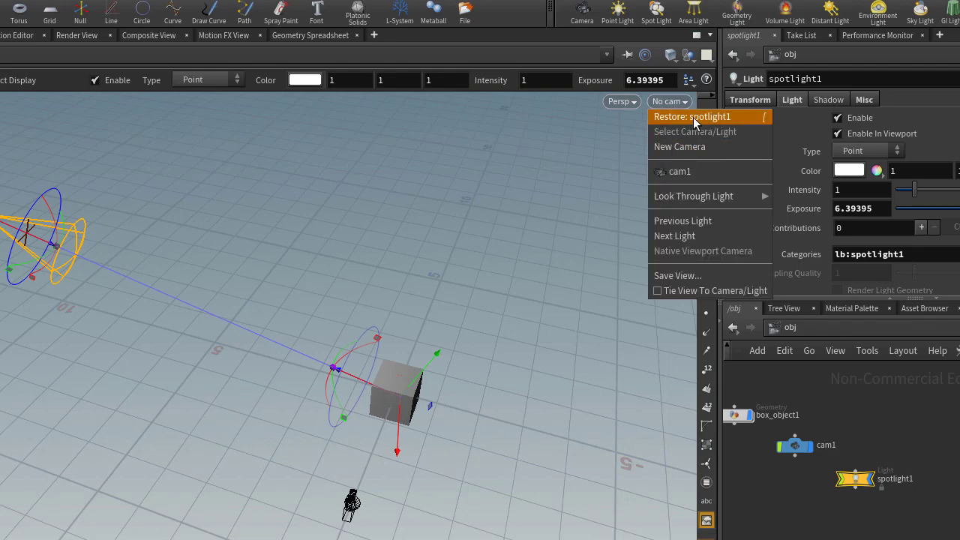
click(691, 117)
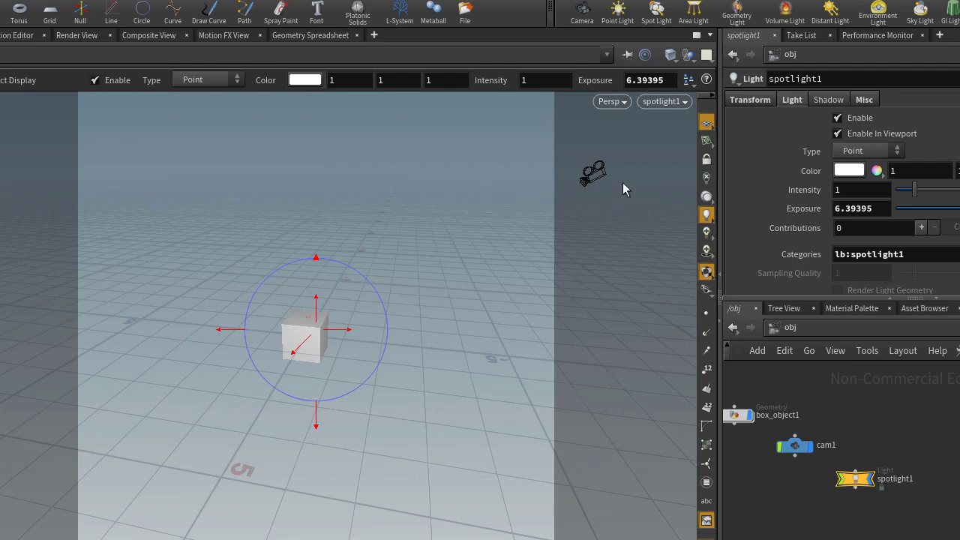
click(707, 160)
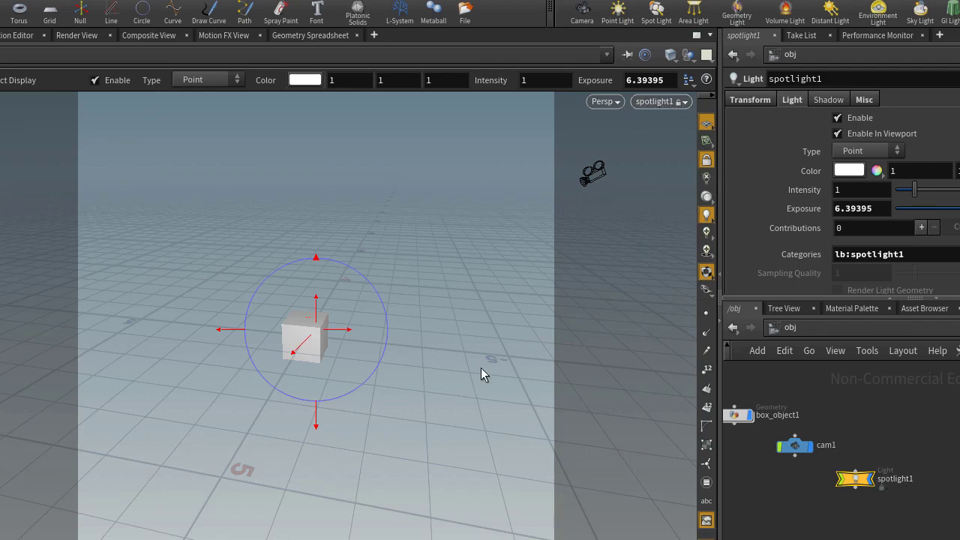
Orbit the locked spotlight to a higher angle on the box and release its lock to the view.
key(Escape)
mouse_move(482, 375)
mouse_down()
mouse_move(542, 375)
mouse_move(474, 394)
mouse_move(548, 403)
mouse_move(471, 350)
mouse_move(240, 385)
mouse_move(471, 377)
mouse_up()
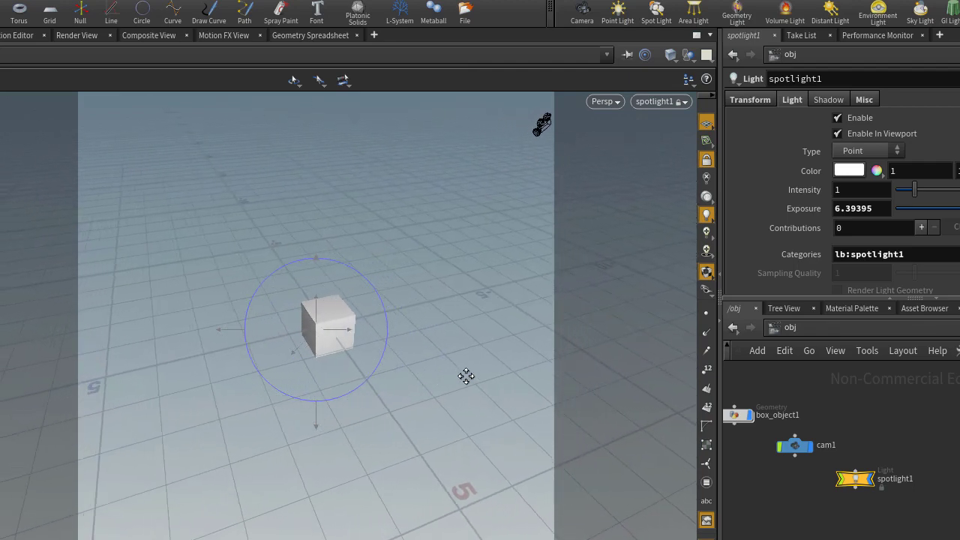
key(Return)
click(709, 159)
drag(529, 338, 435, 428)
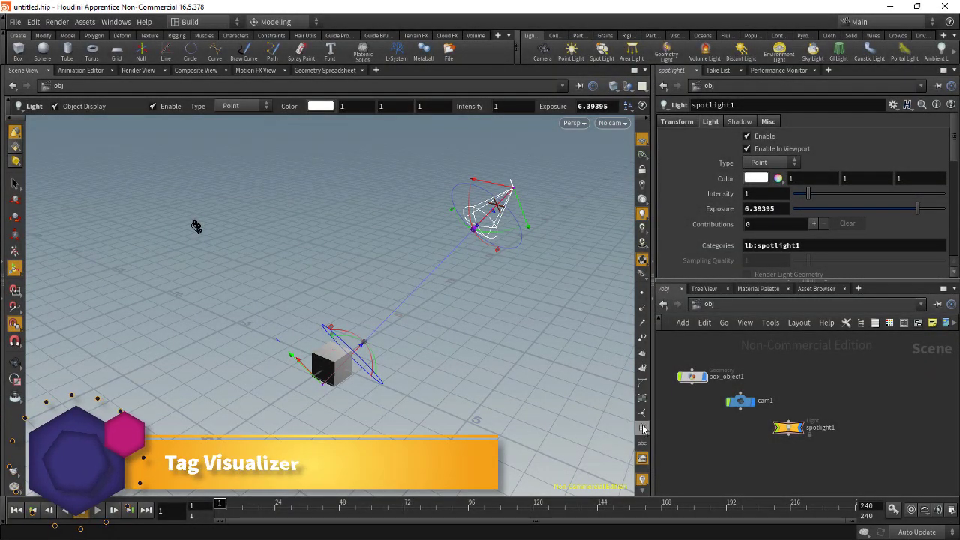
Add a Tag visualizer to the scene's visualizers.
scroll(641, 413, down, 1)
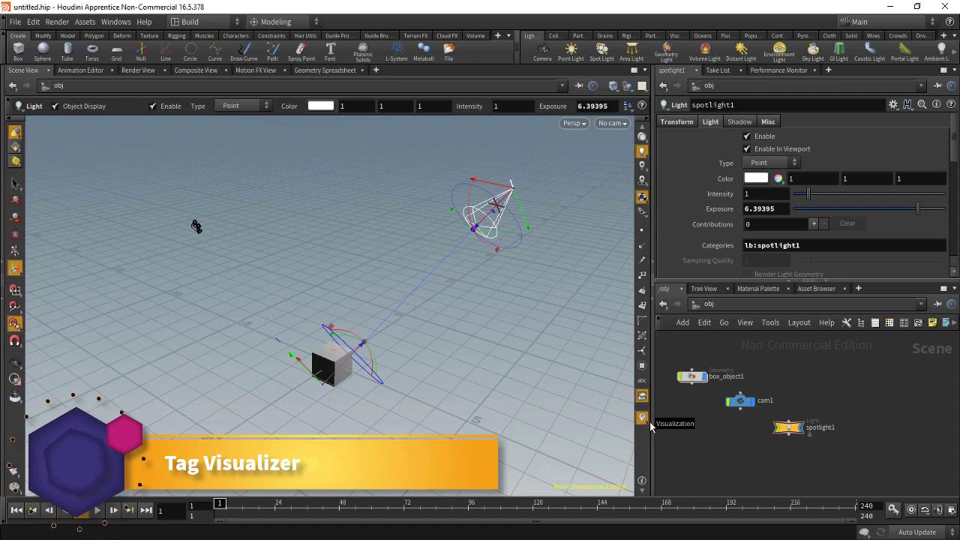
click(641, 420)
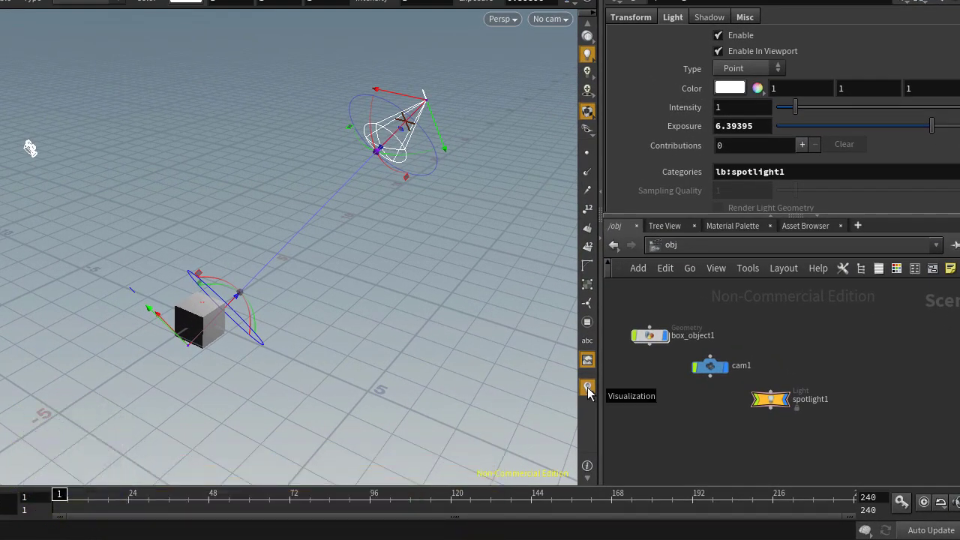
click(588, 388)
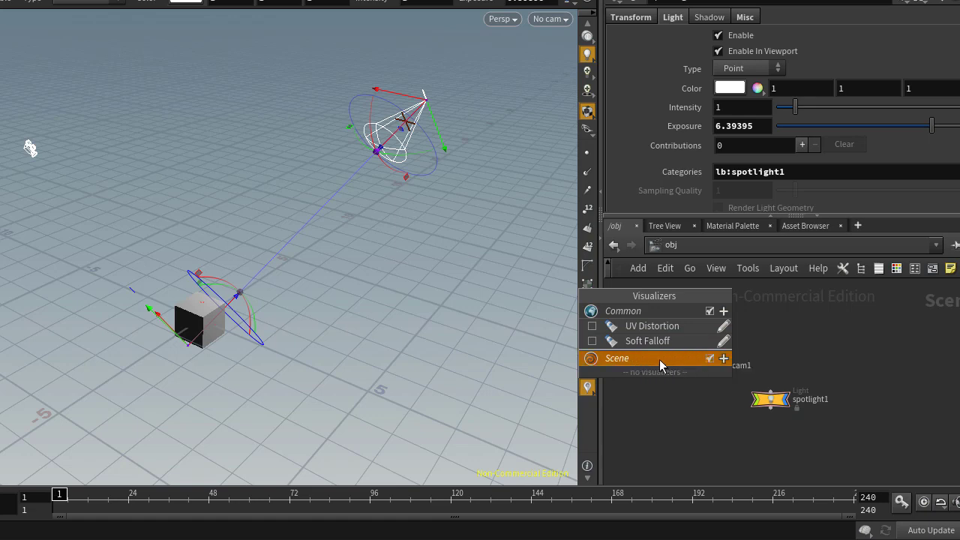
click(723, 359)
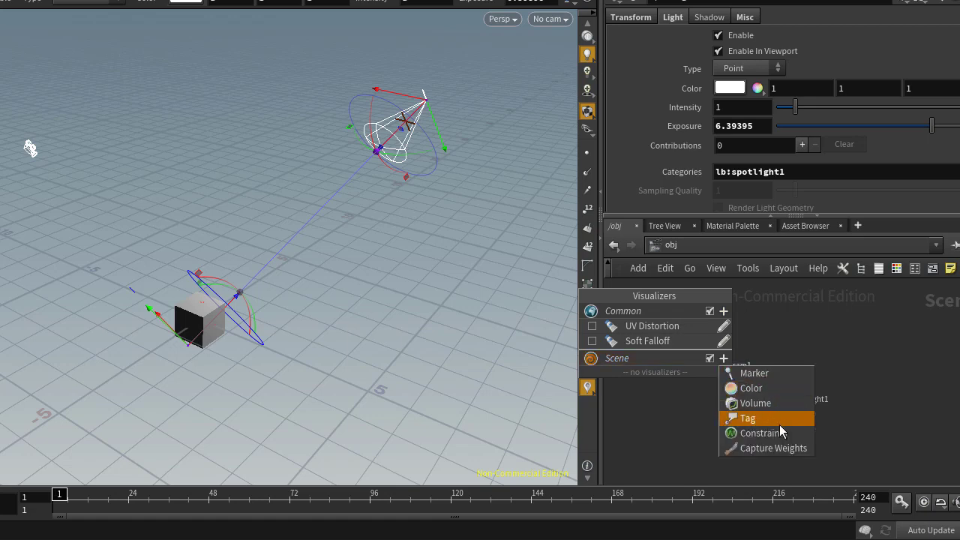
click(757, 418)
click(947, 108)
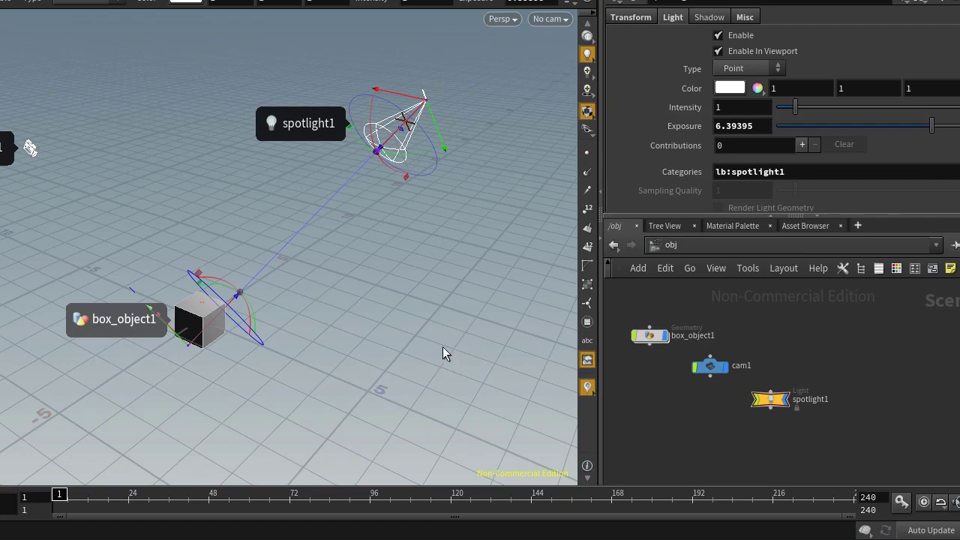
Edit the Tag 1 visualizer's appearance, setting the font size to 13 and the icon size to 20.
drag(394, 315, 401, 341)
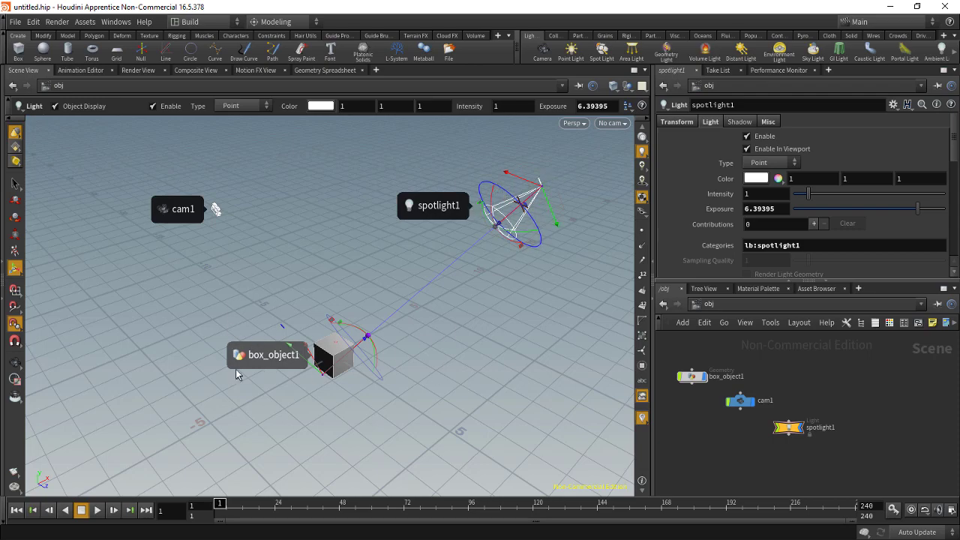
key(Escape)
drag(237, 374, 271, 375)
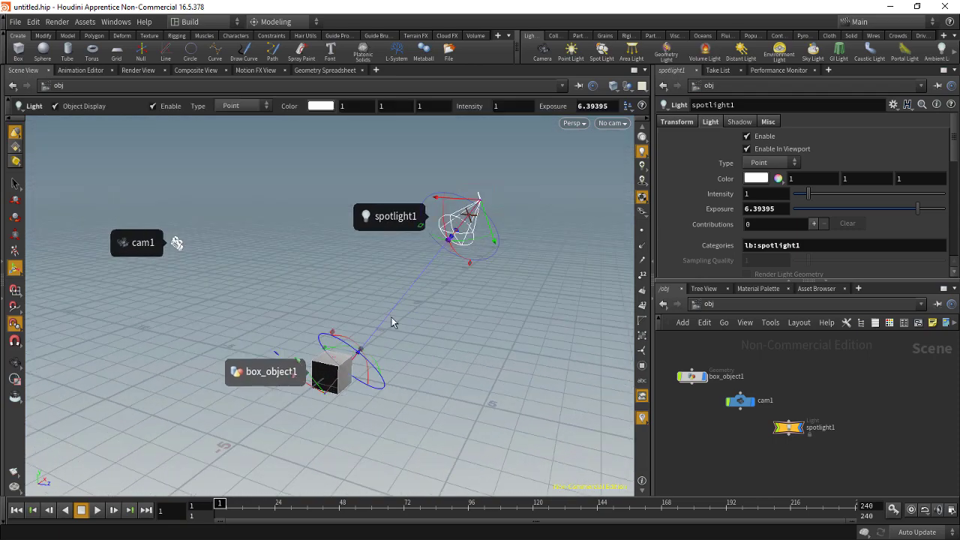
click(643, 423)
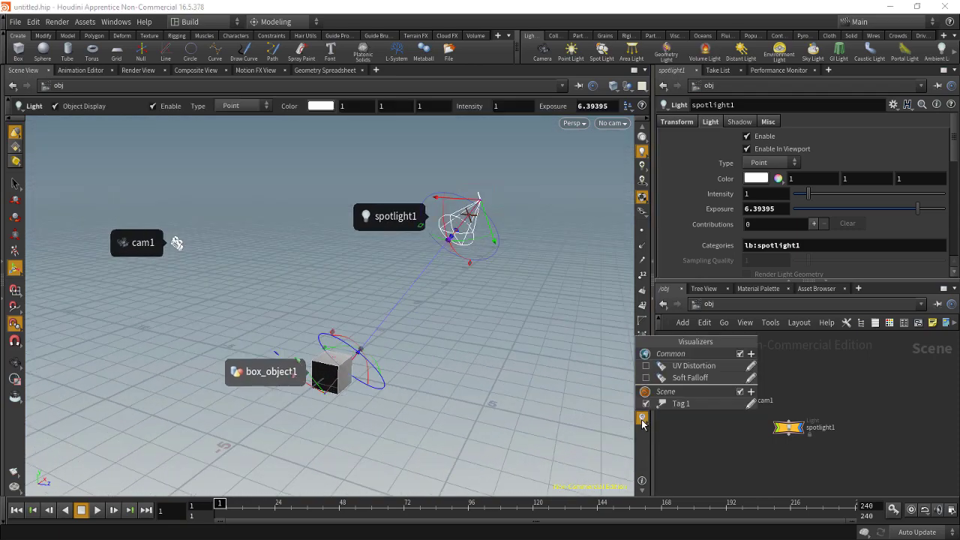
click(750, 404)
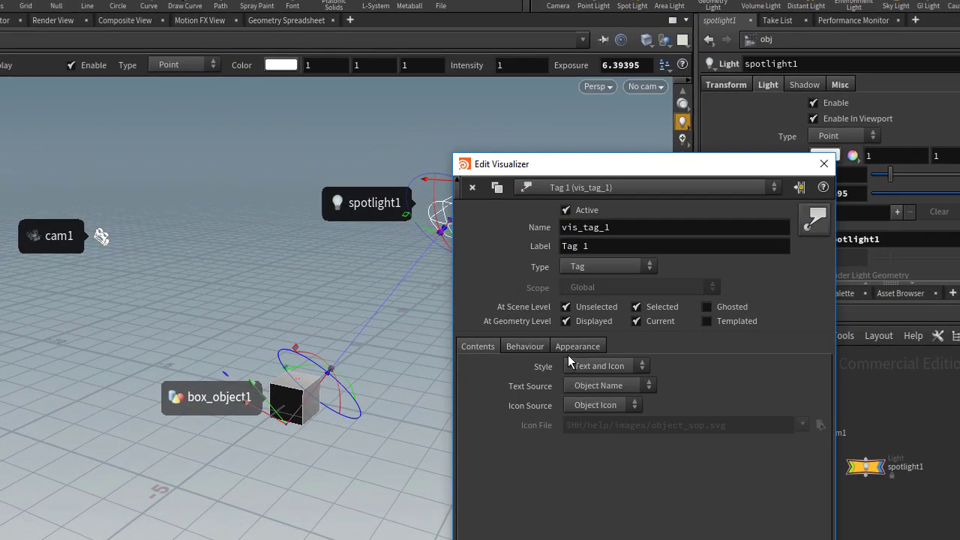
click(555, 334)
drag(616, 159, 582, 68)
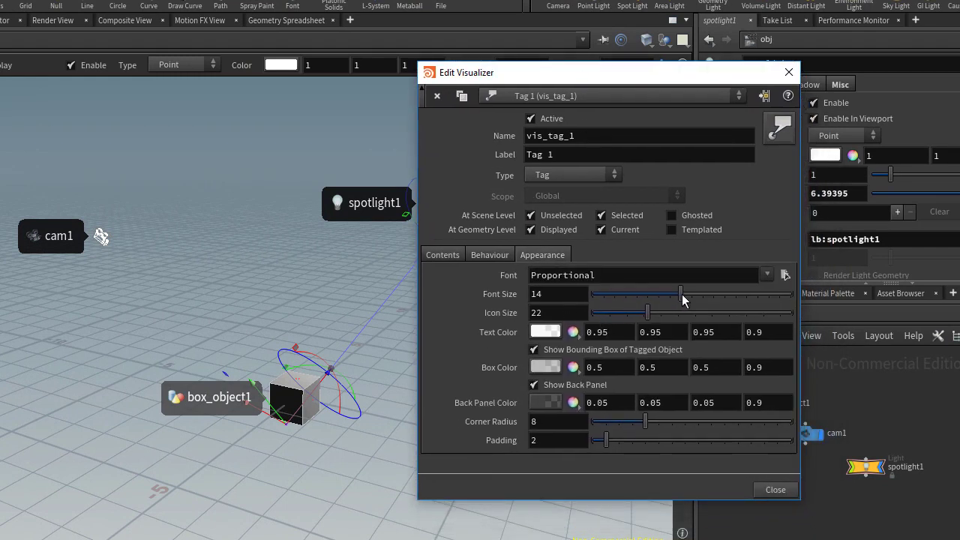
drag(680, 294, 641, 315)
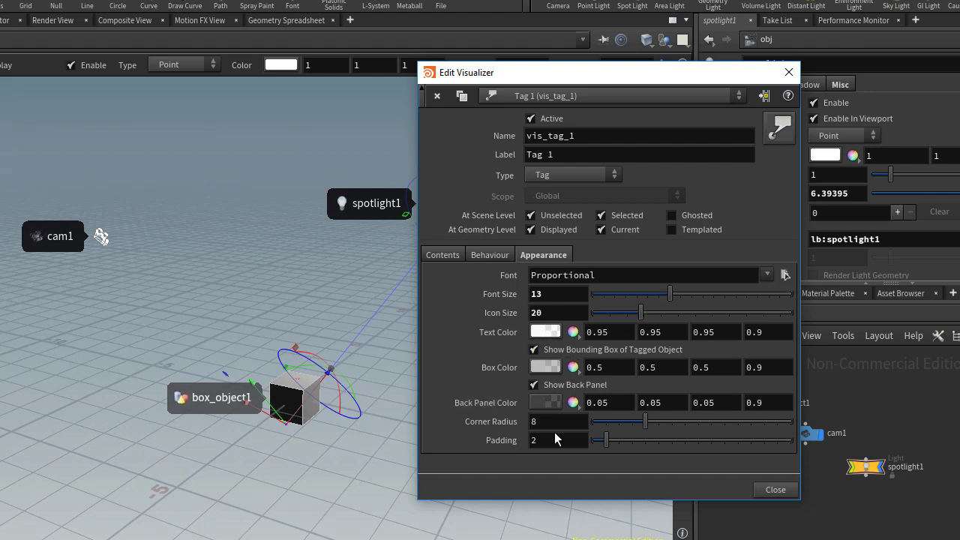
Try the Right placement for the tags, set Preferred Placement to Above, and close the visualizer editor.
click(498, 256)
click(544, 275)
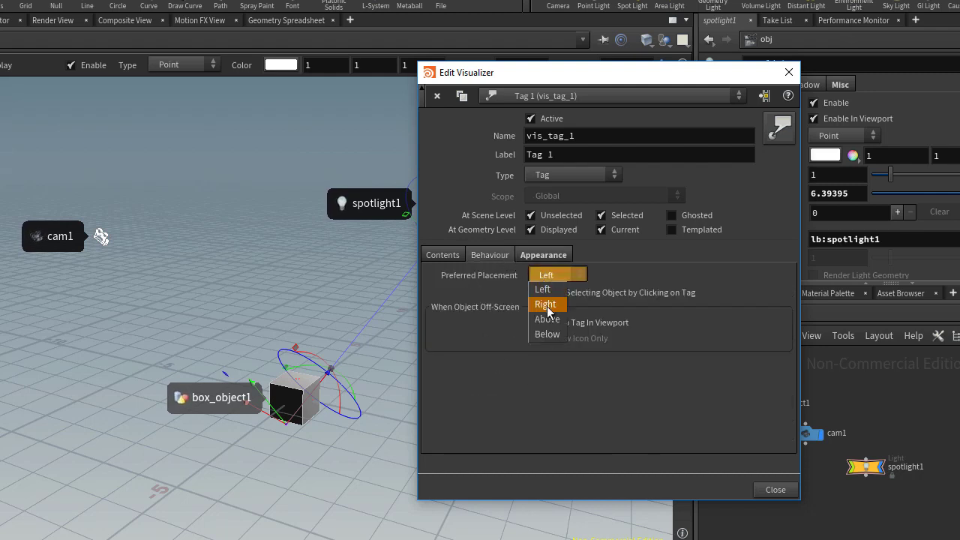
click(545, 304)
click(556, 274)
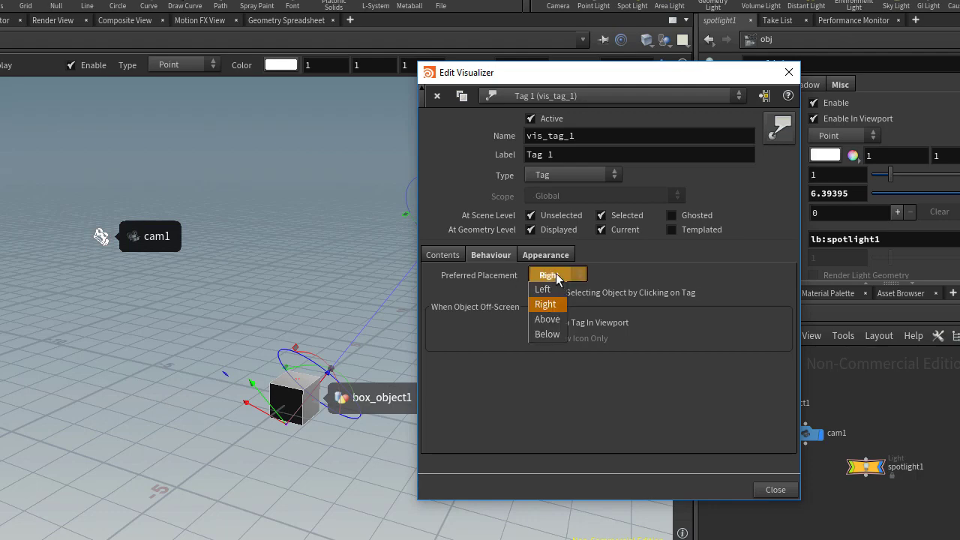
click(554, 319)
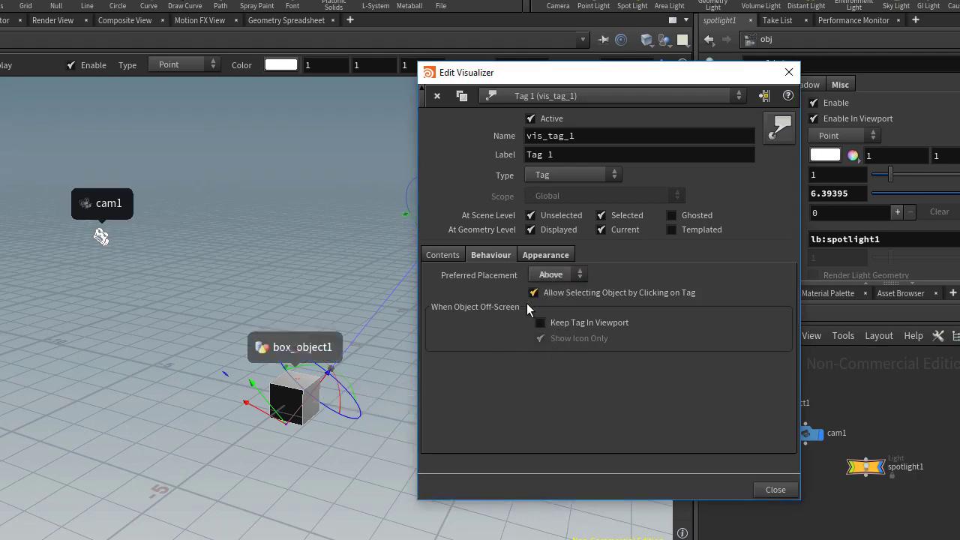
click(789, 72)
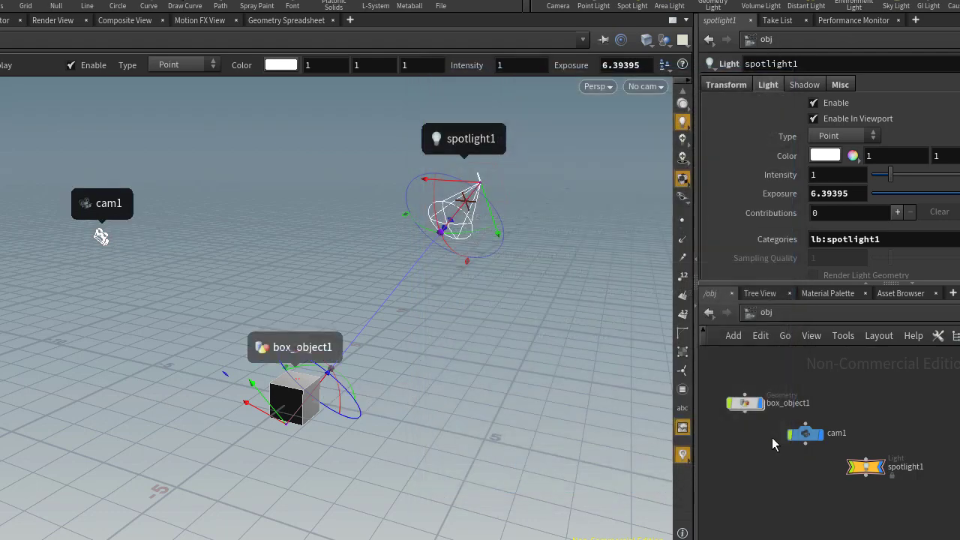
Toggle the display of all visualizers off and back on.
click(683, 455)
click(685, 454)
click(684, 455)
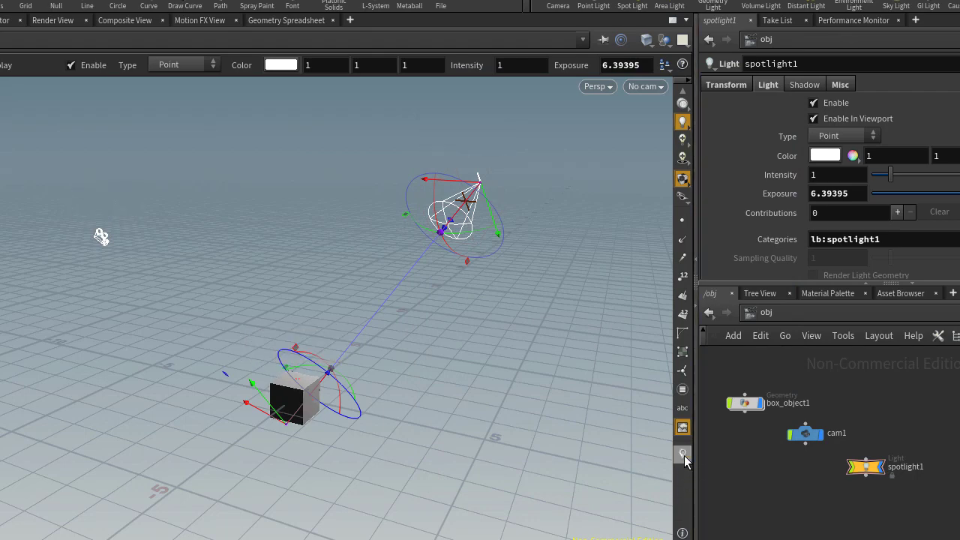
click(684, 454)
Toggle the Tag 1 visualizer individually in the scene's visualizer list, leaving it disabled.
right_click(684, 452)
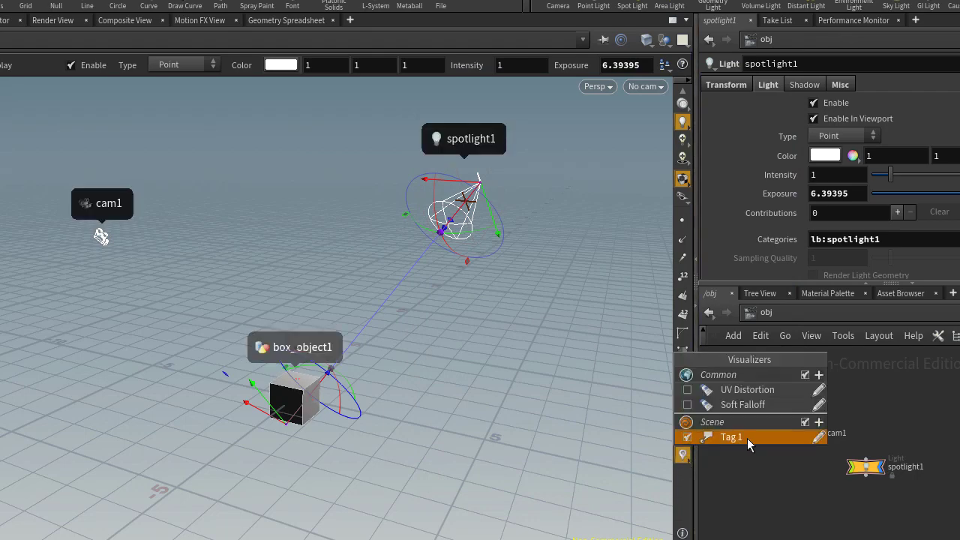
click(688, 437)
click(687, 438)
click(687, 438)
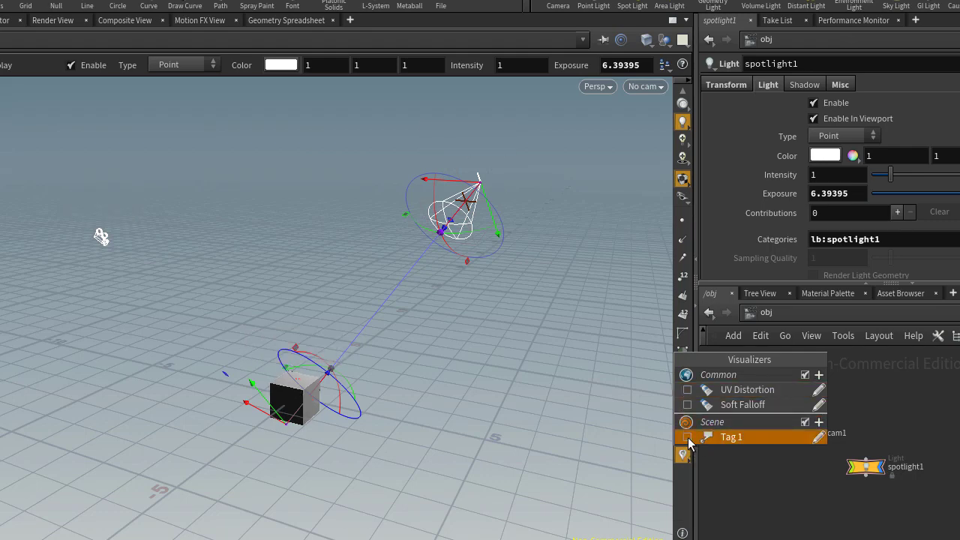
click(743, 503)
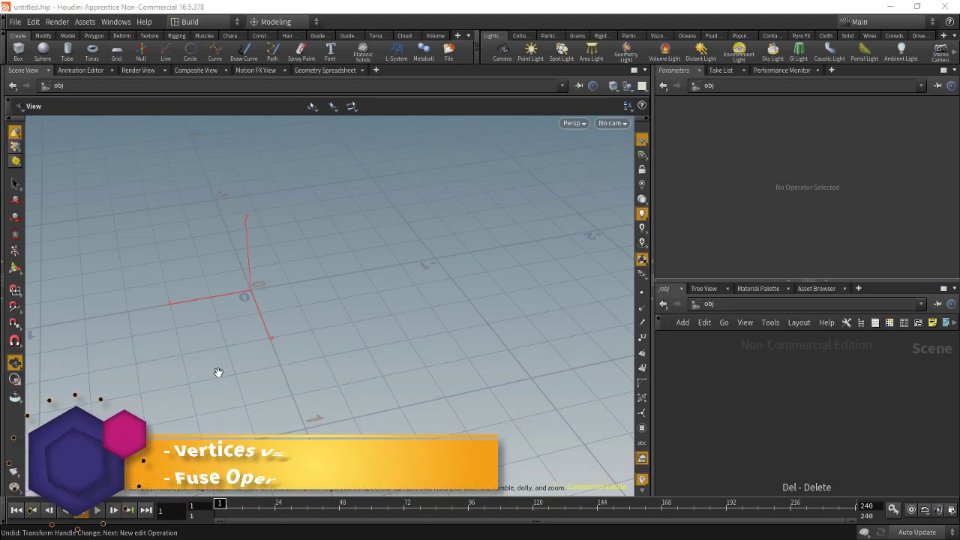
Create a box at the origin and enter its geometry level with point selection active.
click(18, 51)
key(Return)
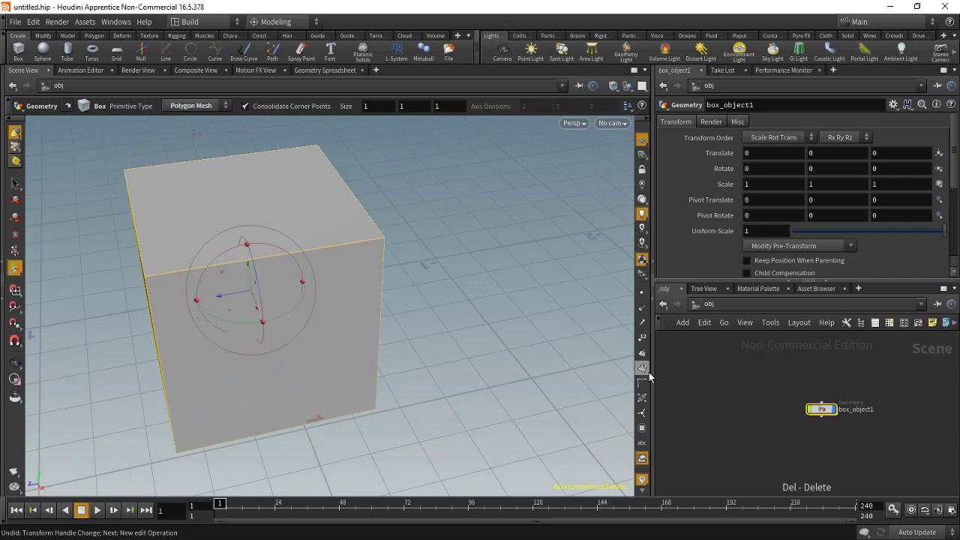
click(641, 293)
double_click(823, 410)
key(s)
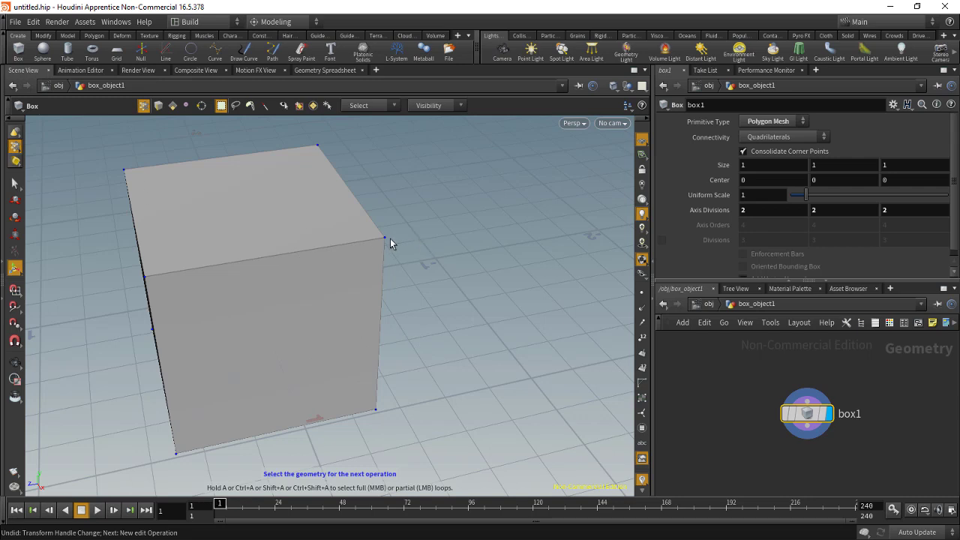
Move one front top corner point of the box outward by about -0.03, 0.03, -0.22.
alt+drag(153, 262, 293, 279)
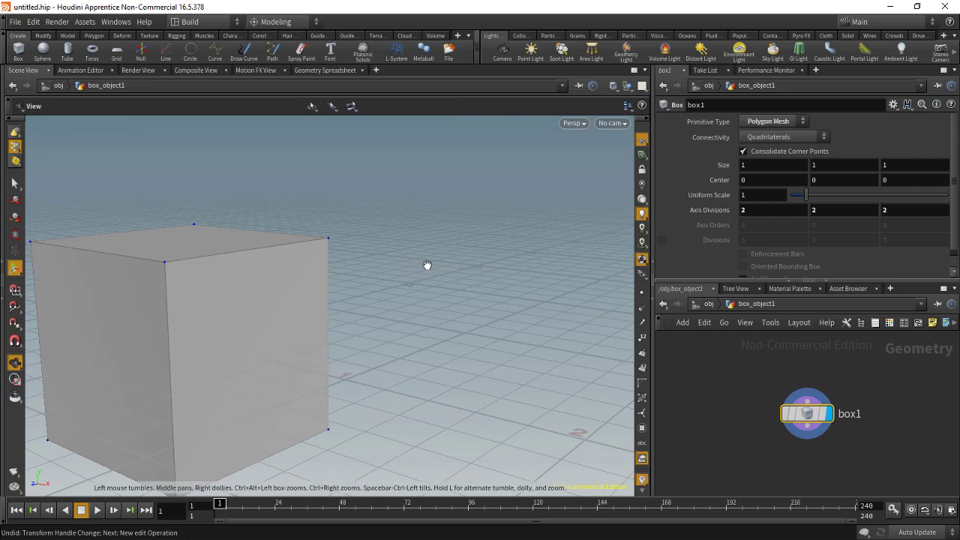
alt+drag(428, 266, 407, 241)
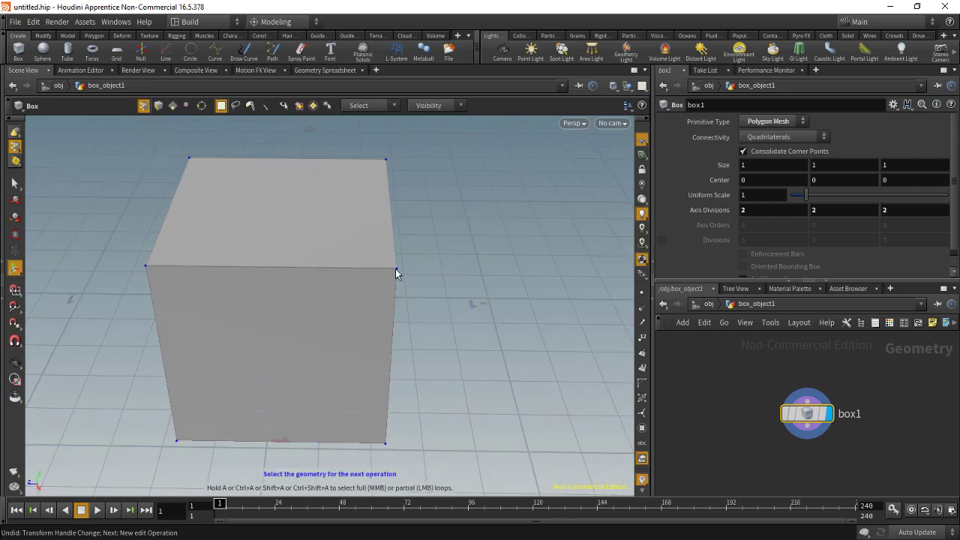
click(394, 269)
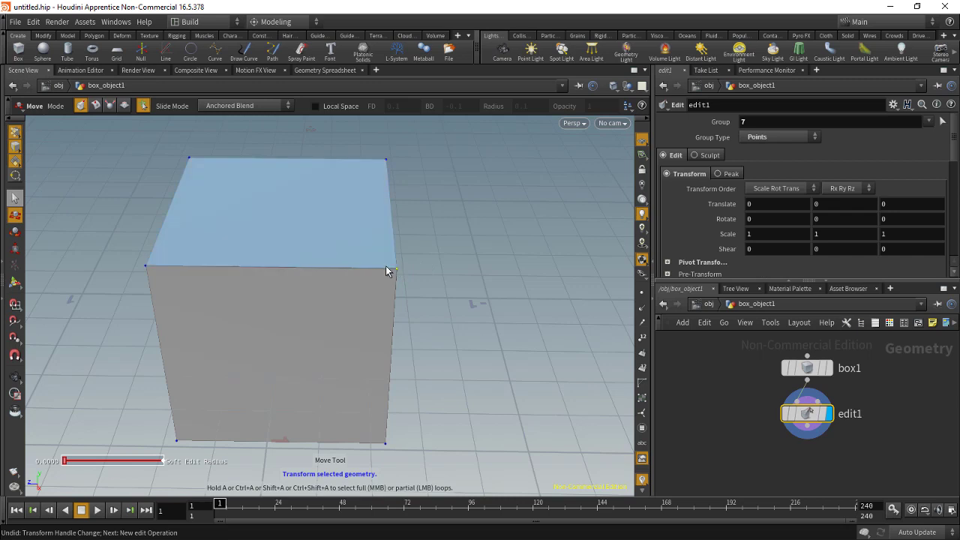
drag(394, 270, 471, 253)
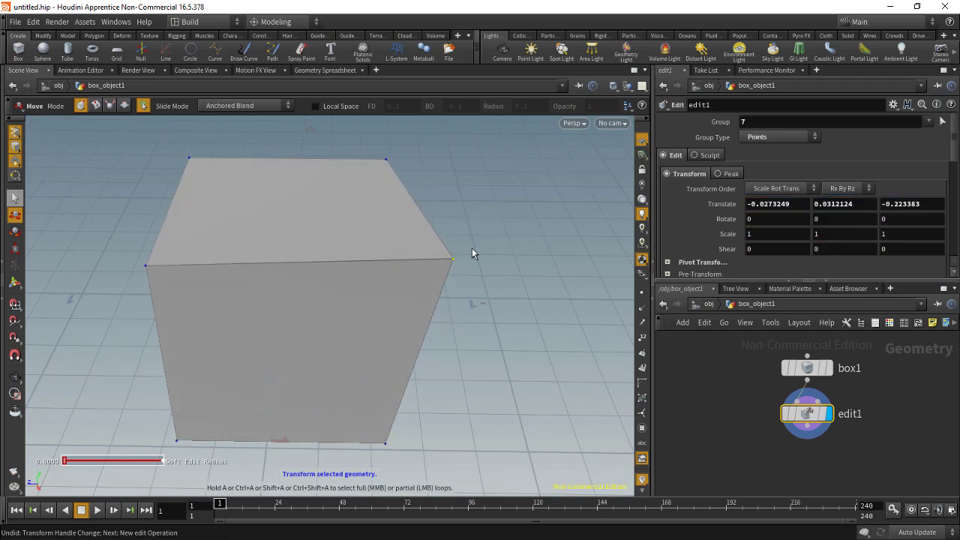
Switch to edge selection and move the box's front top edge upward.
key(3)
click(372, 265)
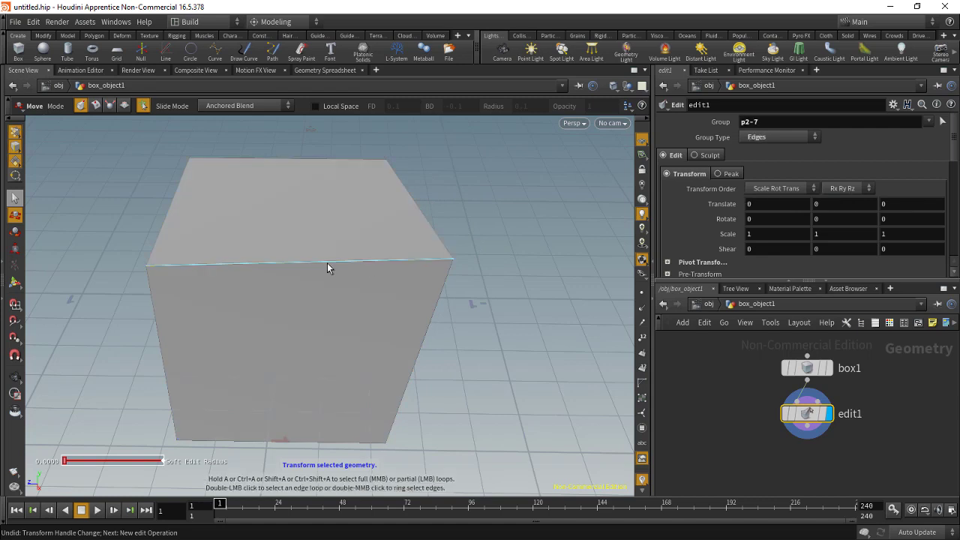
drag(327, 263, 335, 223)
Move the box's top face by about 0.13, -0.18, 0.03 in primitive selection, and delete the edit1 node.
key(4)
click(335, 227)
click(314, 200)
drag(272, 199, 284, 265)
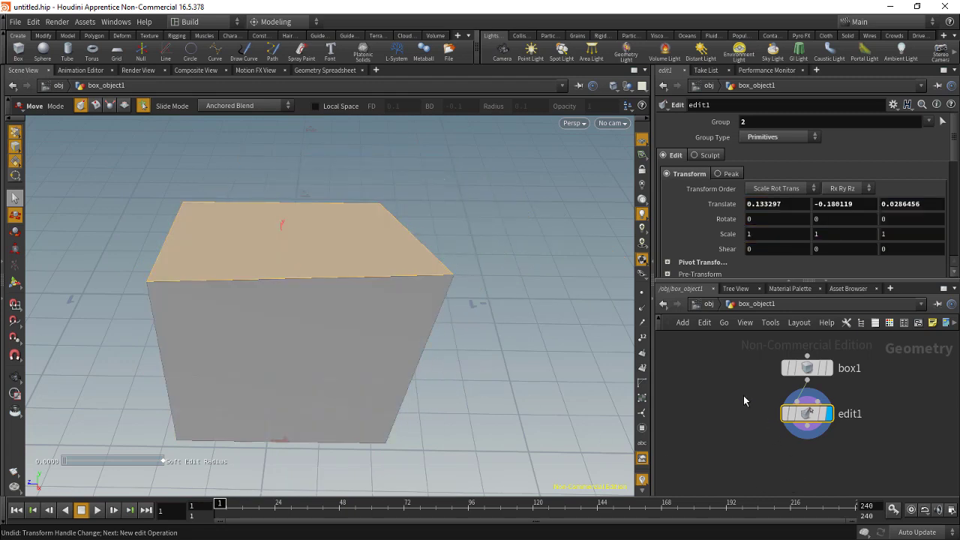
key(Delete)
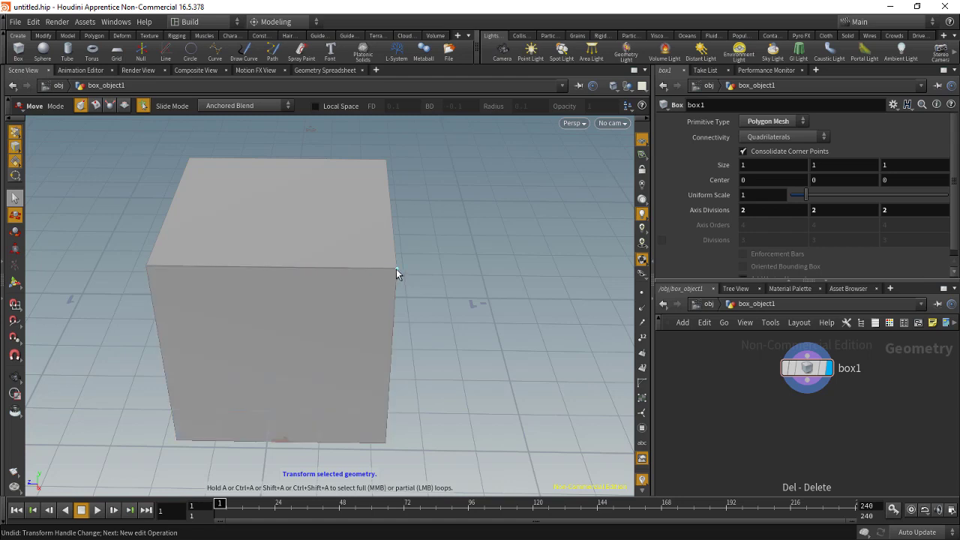
Display the vertex markers on the box and get a close view of its nearest top corner.
click(642, 405)
key(Escape)
drag(510, 317, 465, 321)
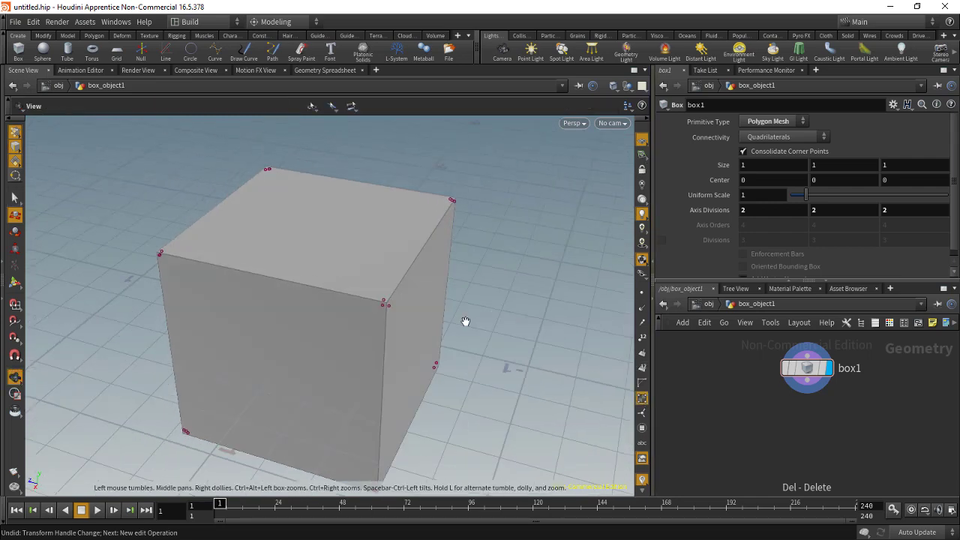
alt+right_drag(433, 350, 491, 287)
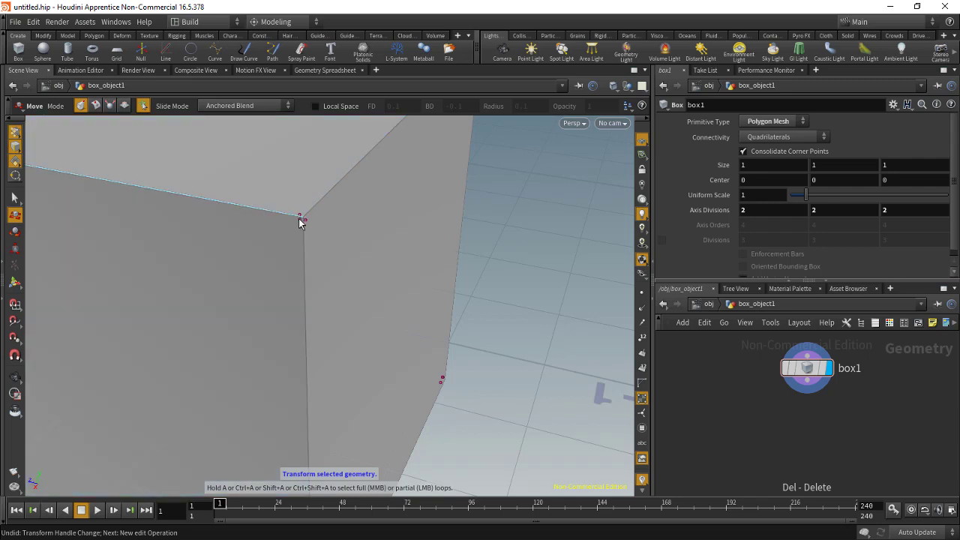
Select individual vertices at the box's near top corner, and select the shared point there using point selection.
key(s)
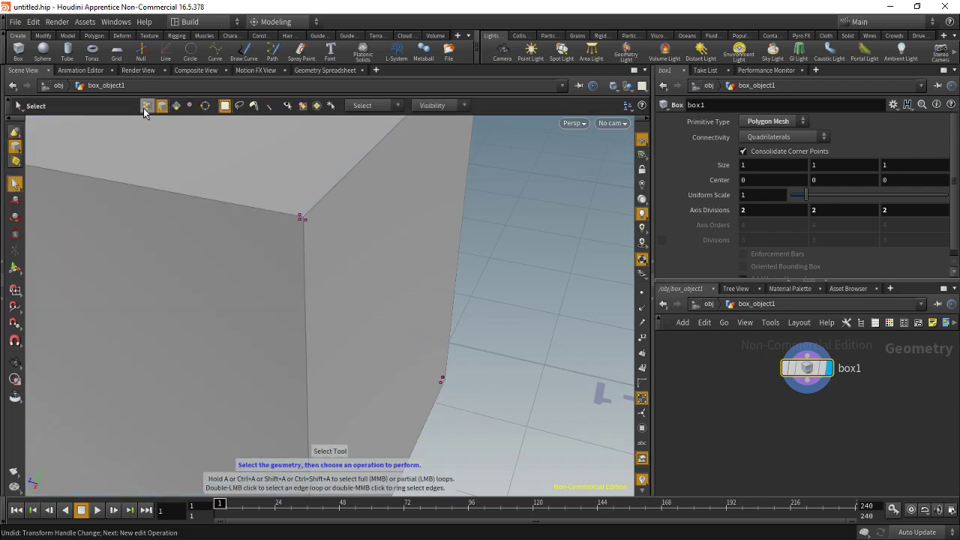
click(190, 107)
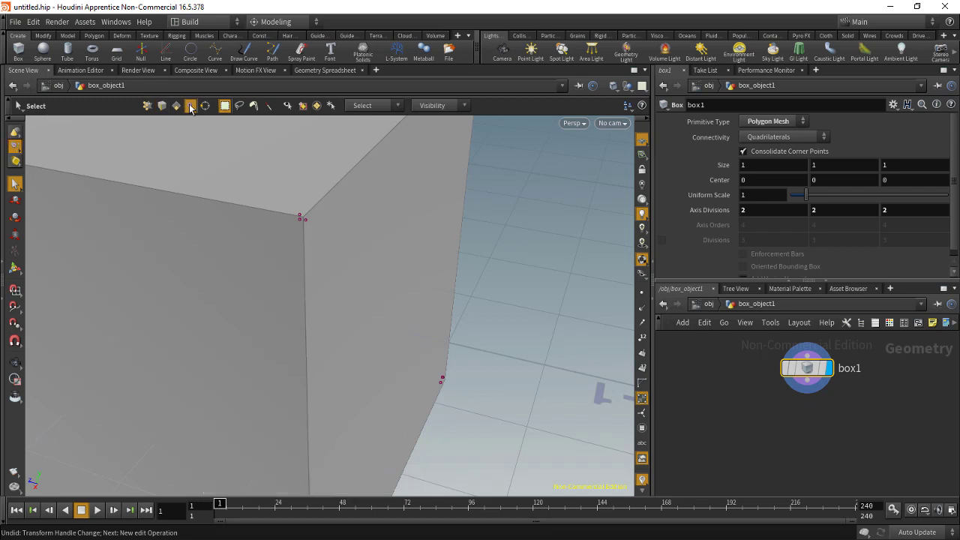
click(301, 219)
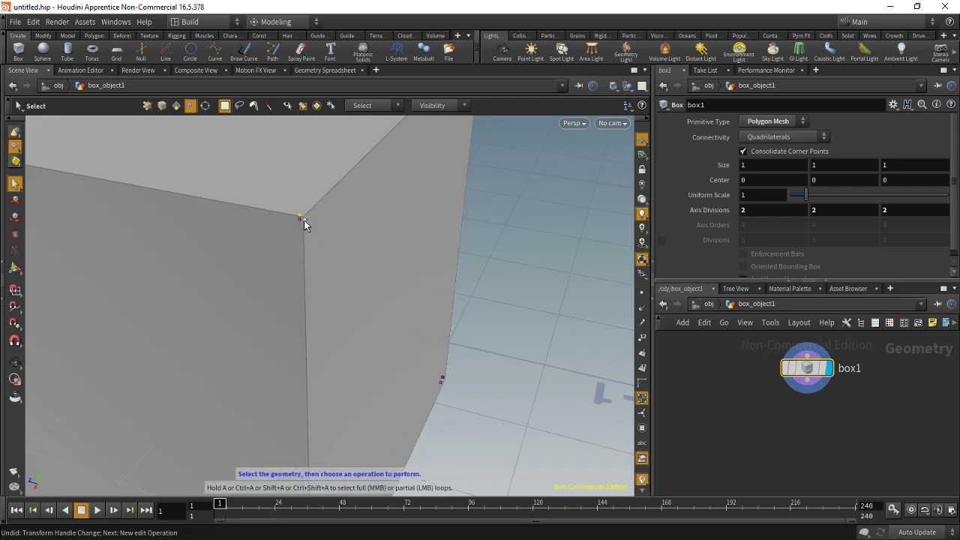
click(304, 221)
click(147, 105)
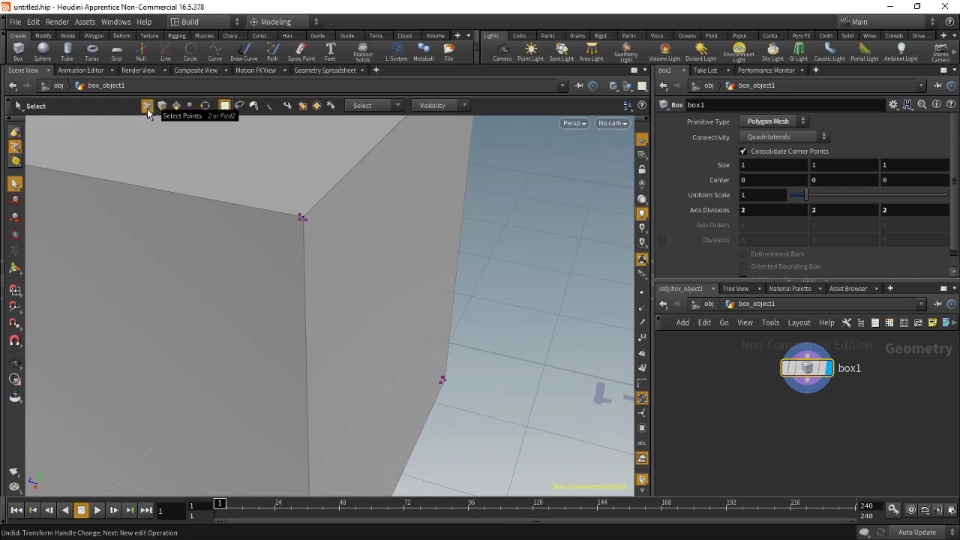
click(303, 218)
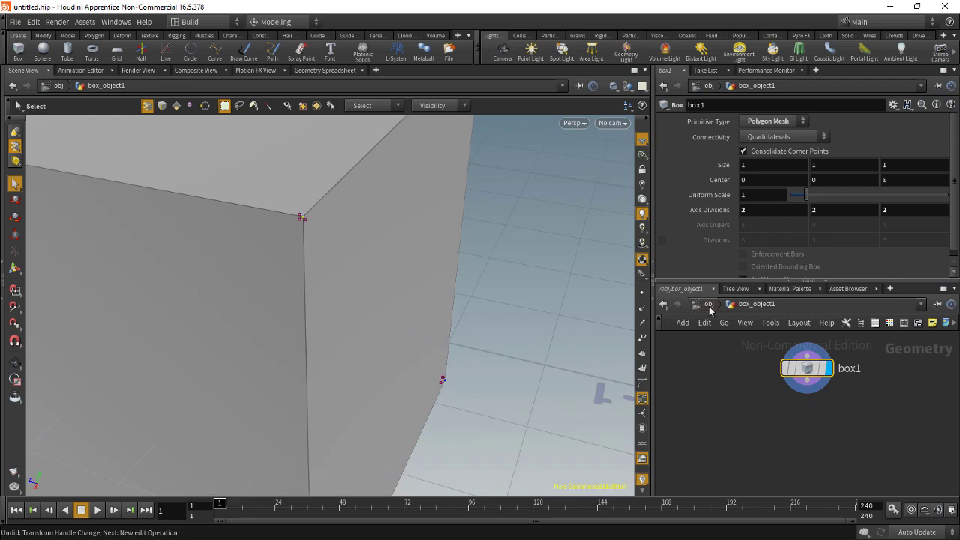
Return to the object level and toggle the vertex and point markers on and back off for the whole box.
click(707, 304)
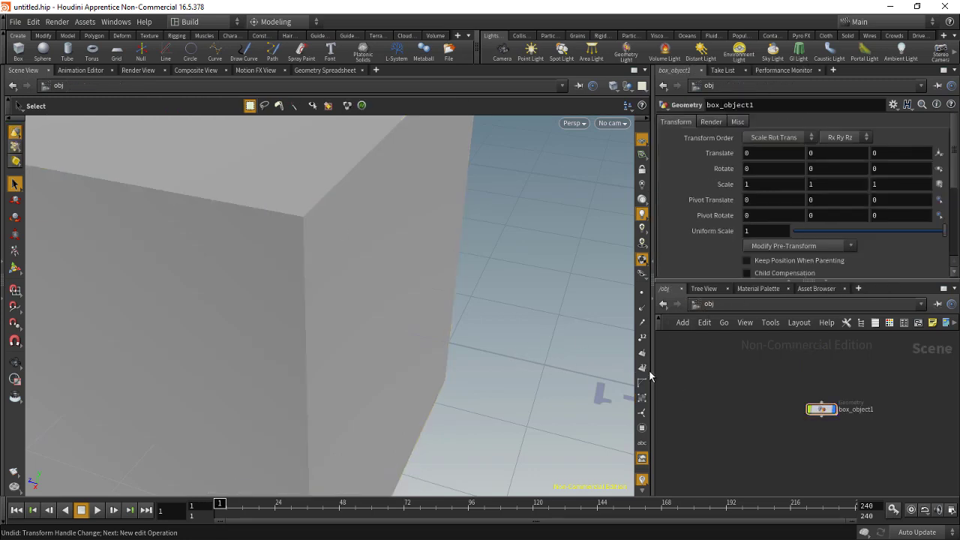
click(642, 397)
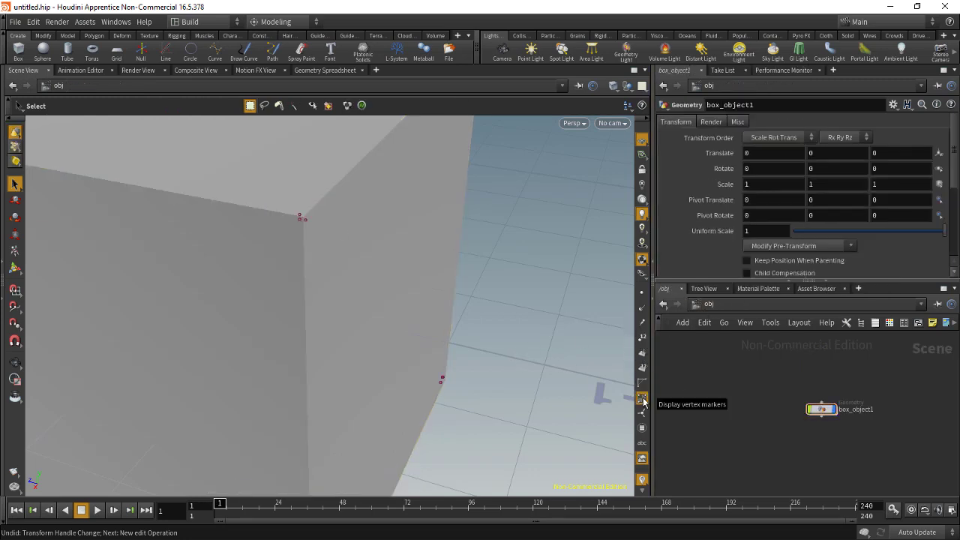
click(641, 296)
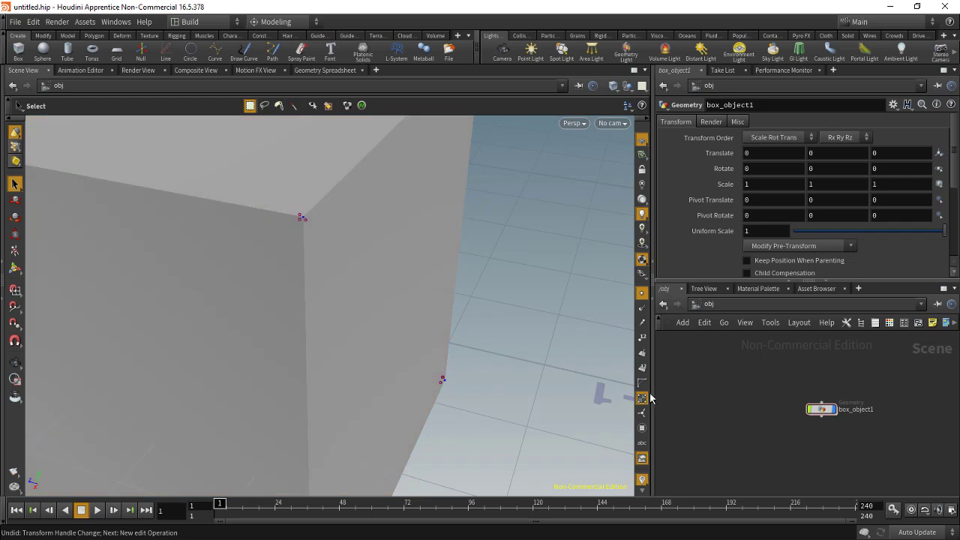
click(641, 293)
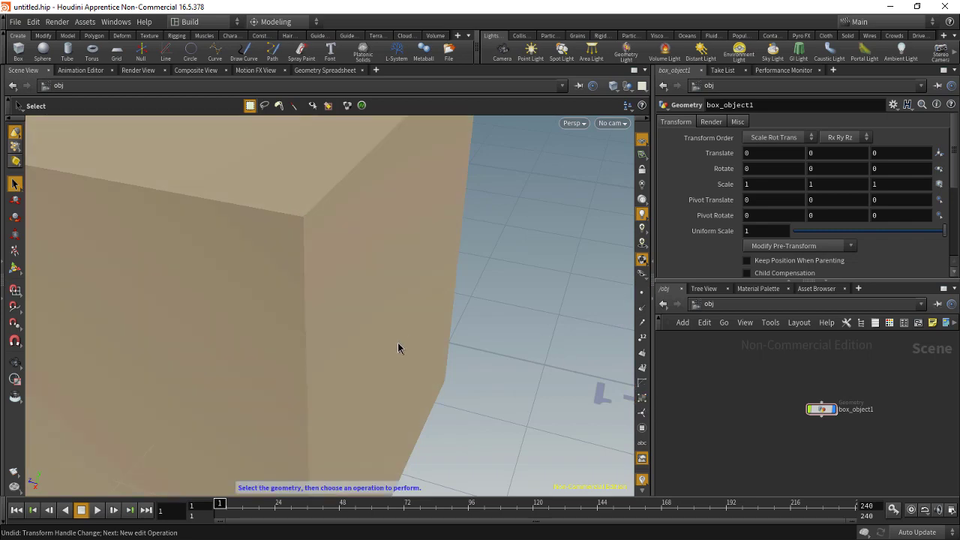
scroll(480, 382, down, 5)
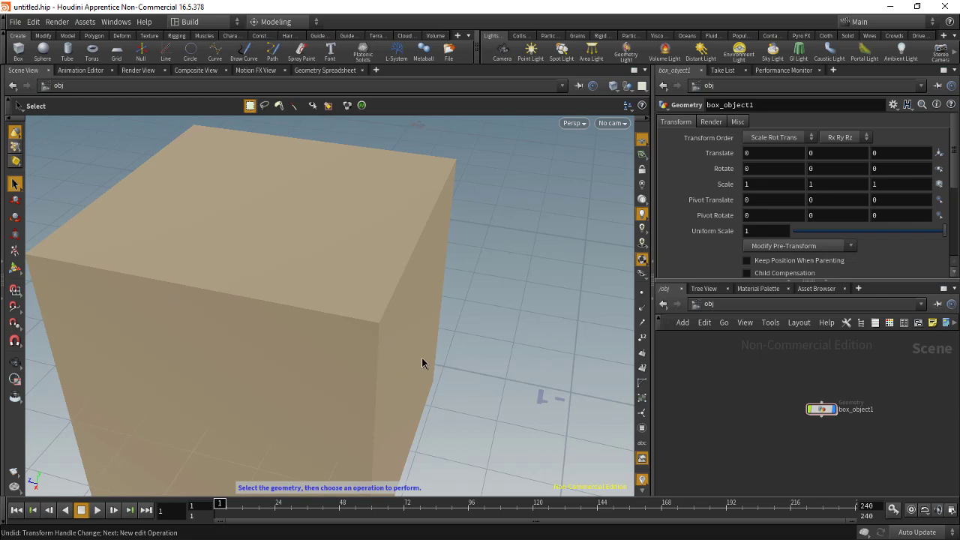
Display the point markers on the whole box at object level, and open the box object's geometry network.
click(642, 398)
click(642, 294)
key(Escape)
drag(487, 368, 327, 332)
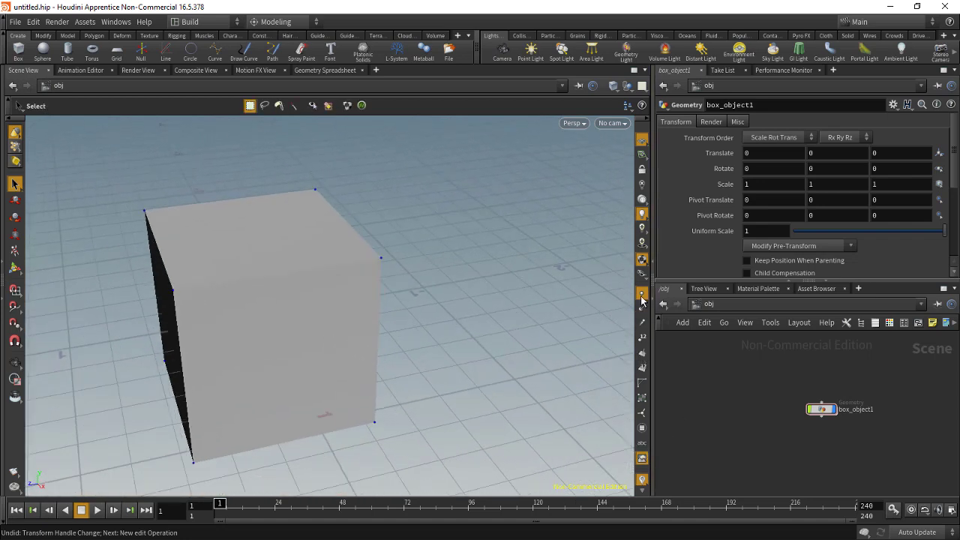
key(s)
drag(385, 342, 444, 391)
double_click(821, 408)
key(Escape)
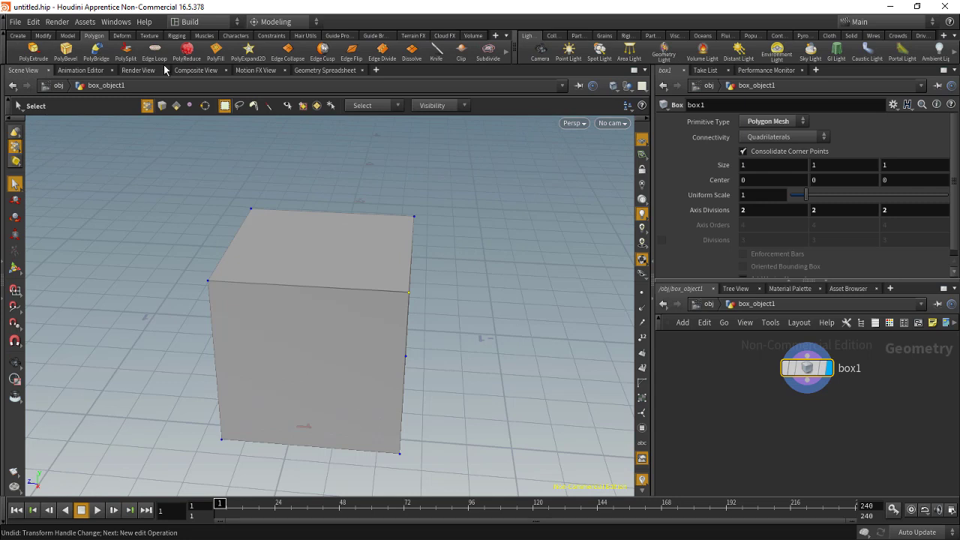
Split the box with an Edge Loop of 2 loops running across its top and front faces.
click(156, 54)
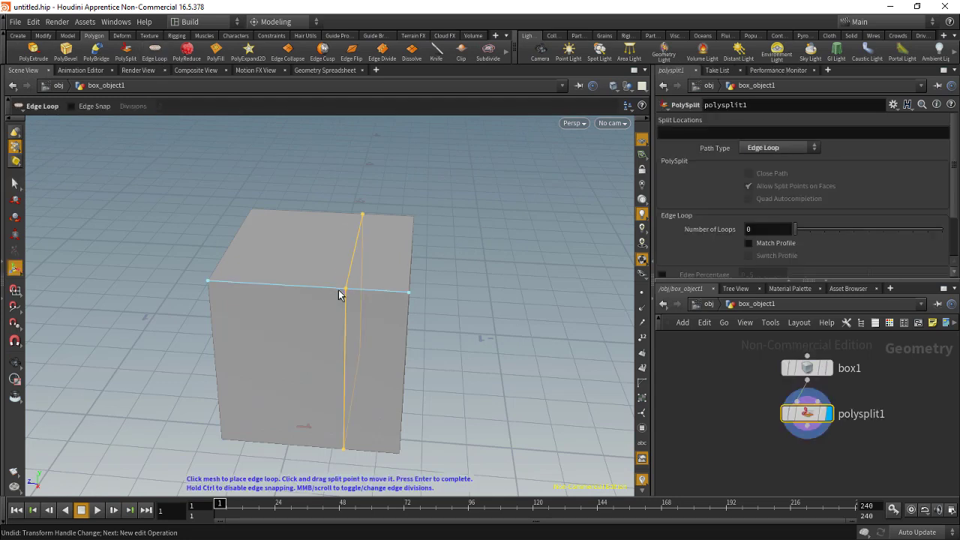
drag(798, 233, 820, 233)
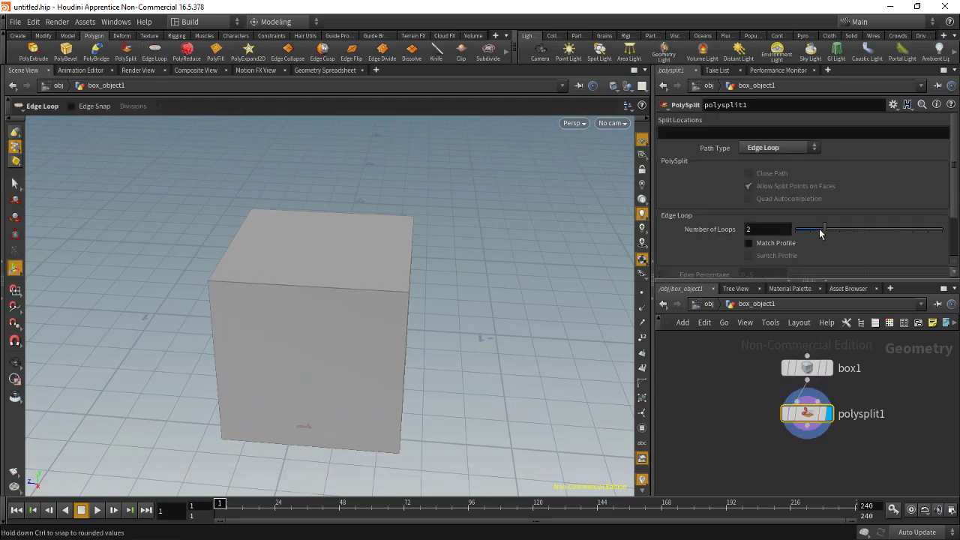
click(313, 291)
Repeat the Edge Loop perpendicular to the first split with 2 loops, dividing the top face into a 3 by 3 grid.
alt+drag(94, 332, 187, 375)
alt+middle_drag(193, 437, 217, 354)
key(q)
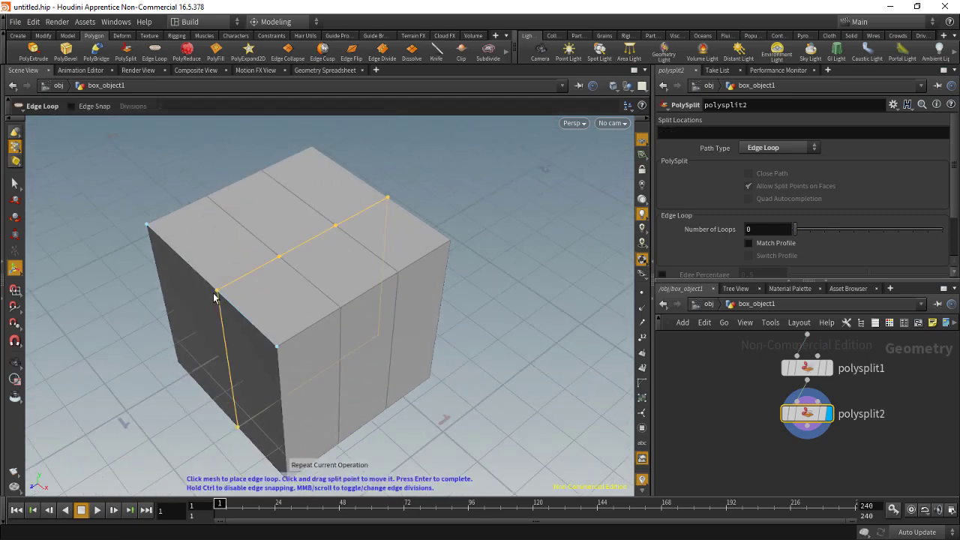
drag(794, 229, 811, 230)
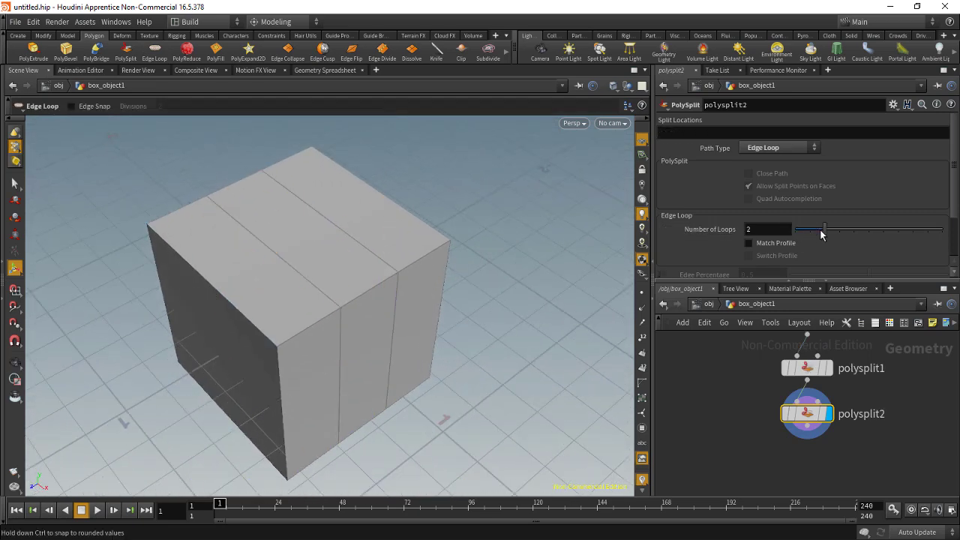
click(219, 292)
PolyExtrude the centre face of the box's top grid upward by about 0.81.
alt+drag(454, 386, 399, 361)
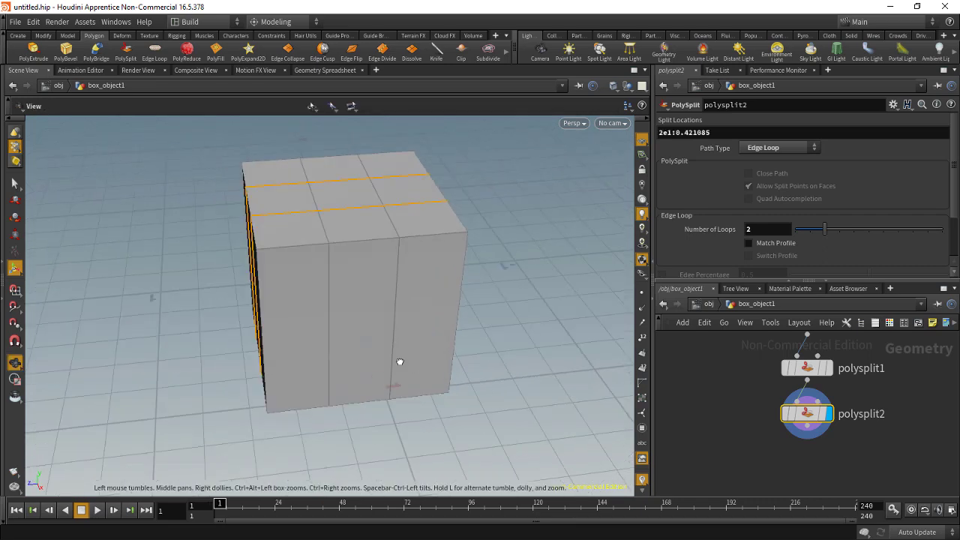
alt+drag(399, 361, 382, 358)
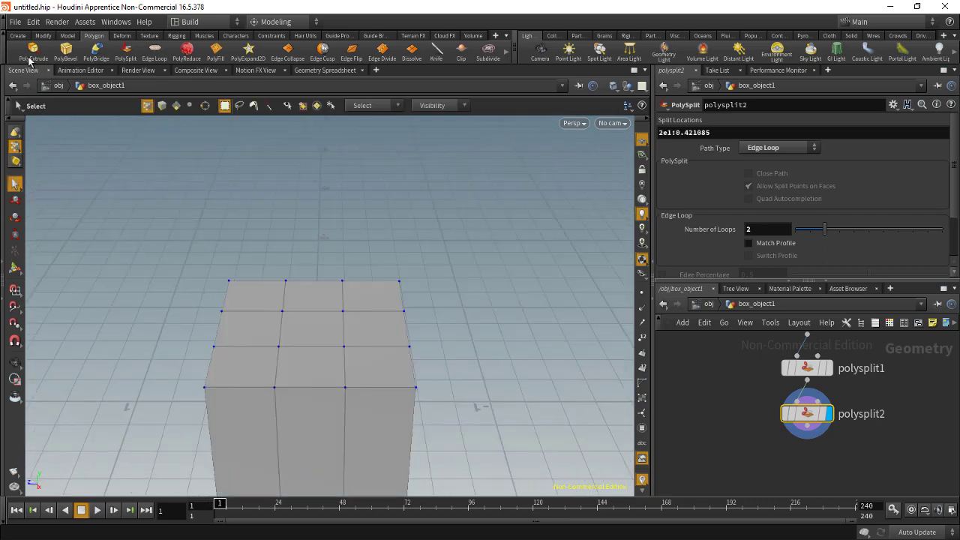
click(30, 57)
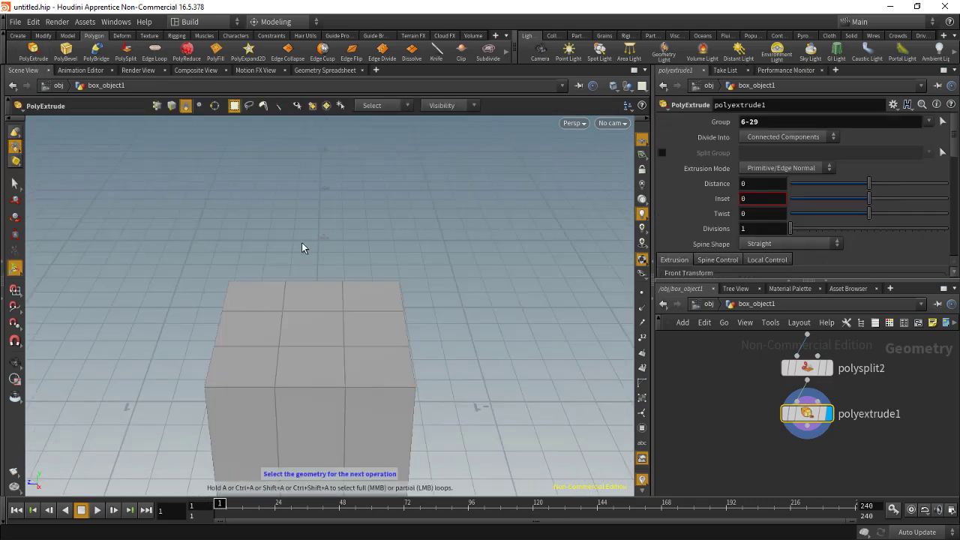
click(306, 333)
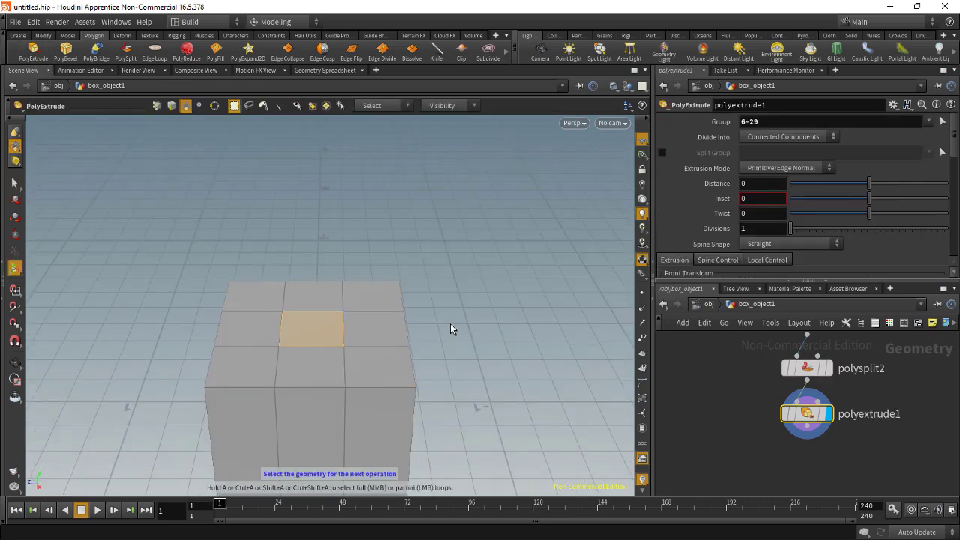
key(Return)
drag(317, 274, 311, 135)
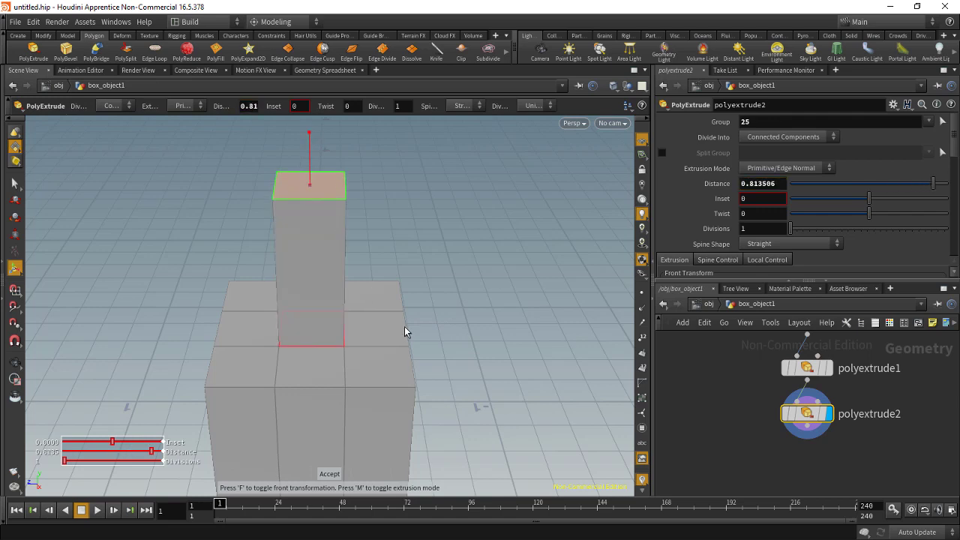
key(Escape)
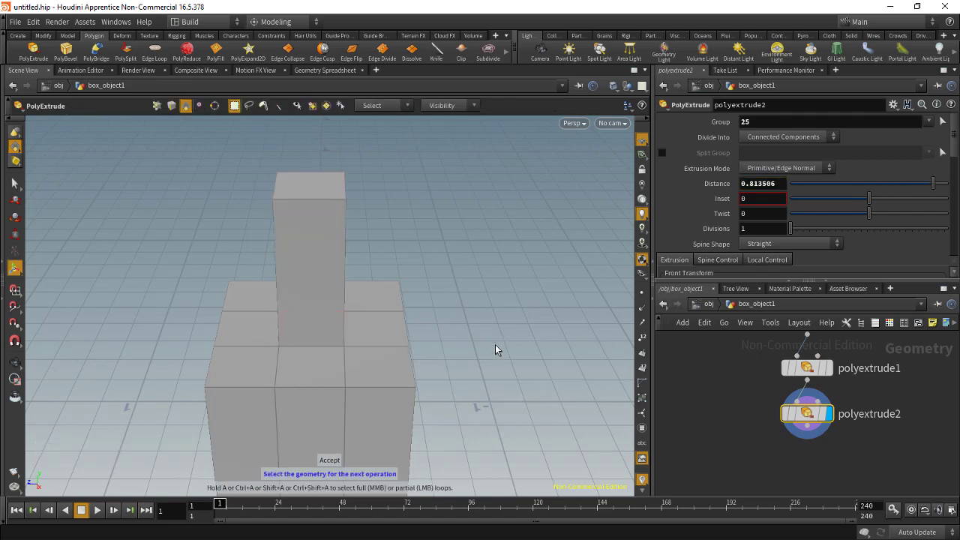
Examine the box's top and side faces around the extruded column from several angles.
drag(497, 349, 242, 445)
drag(315, 441, 380, 324)
drag(318, 461, 316, 409)
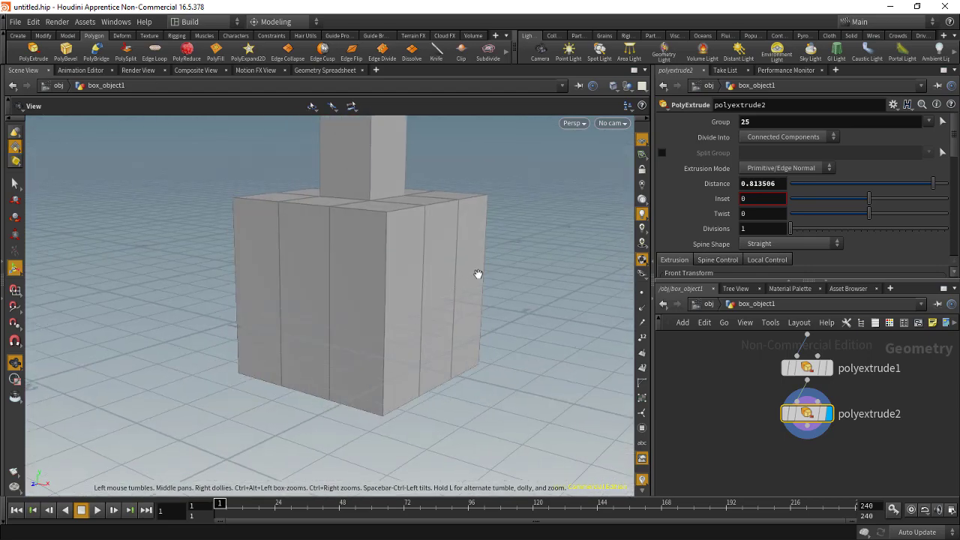
drag(477, 272, 411, 405)
drag(345, 392, 384, 422)
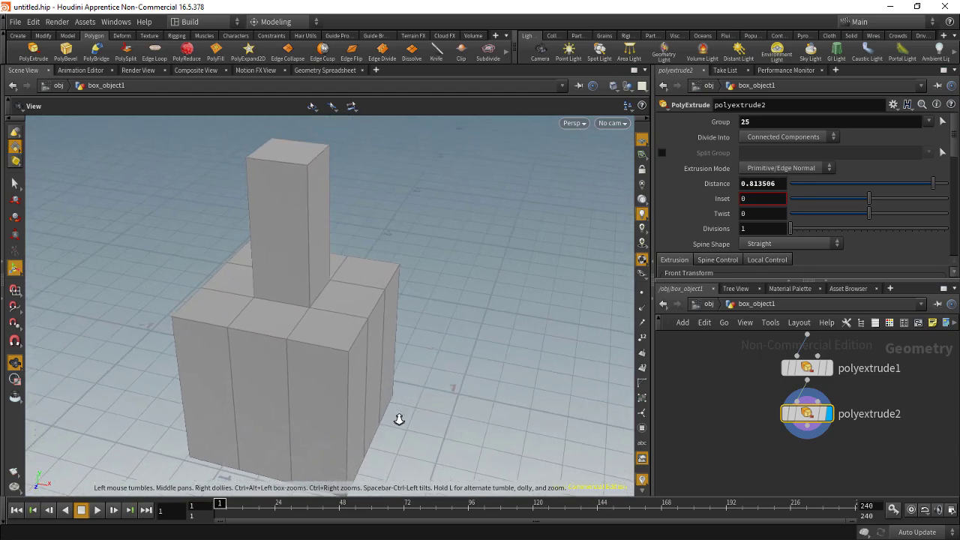
alt+middle_drag(399, 419, 386, 379)
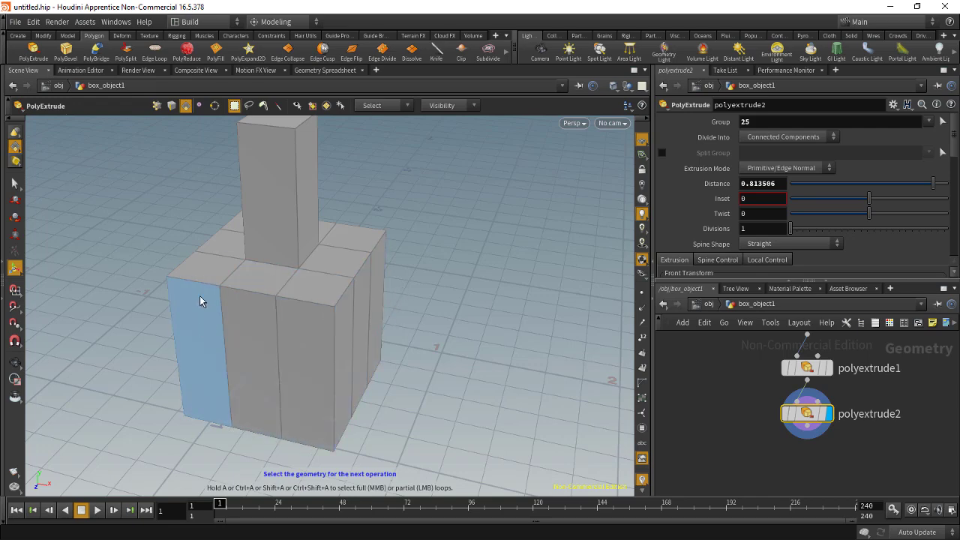
alt+middle_drag(413, 370, 424, 400)
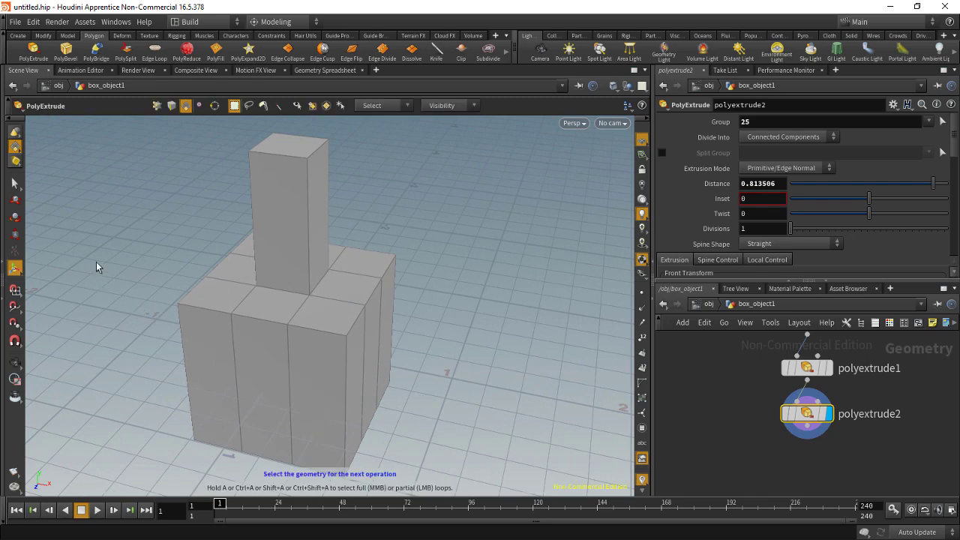
Turn on point snapping and move the two top loop points beside the near corner onto that corner.
key(s)
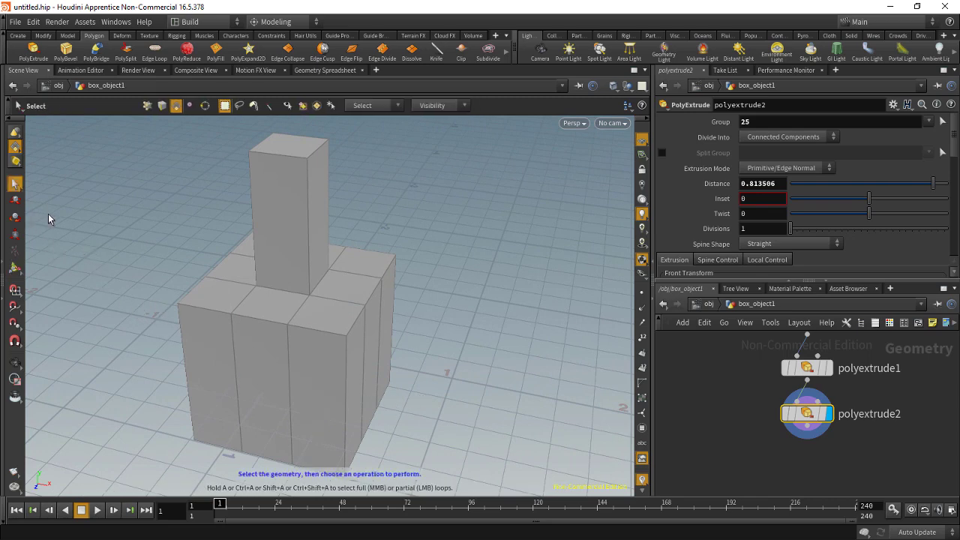
key(1)
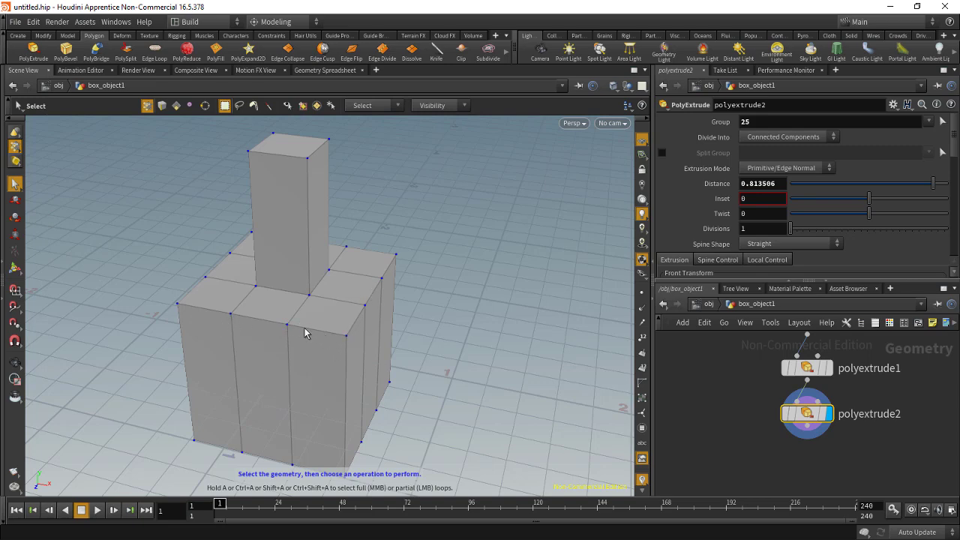
click(15, 323)
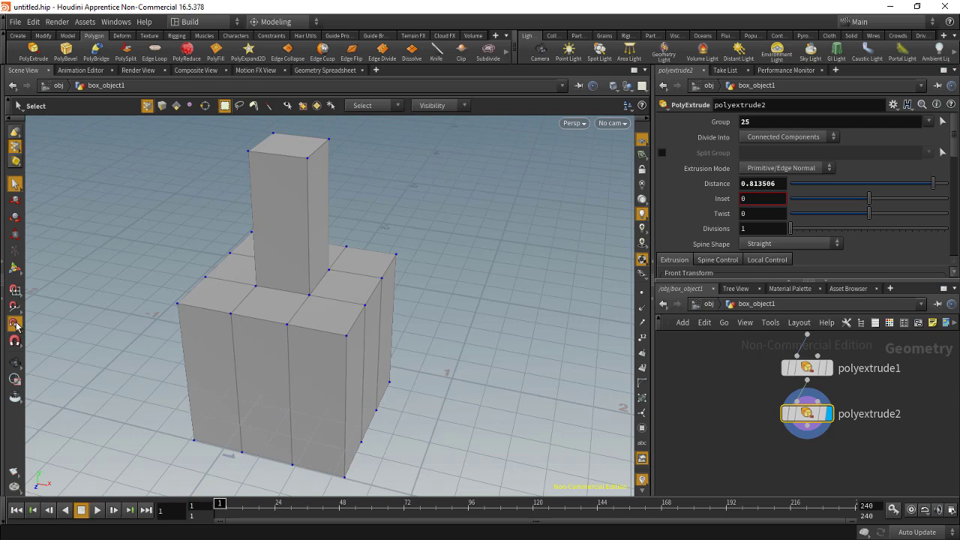
key(t)
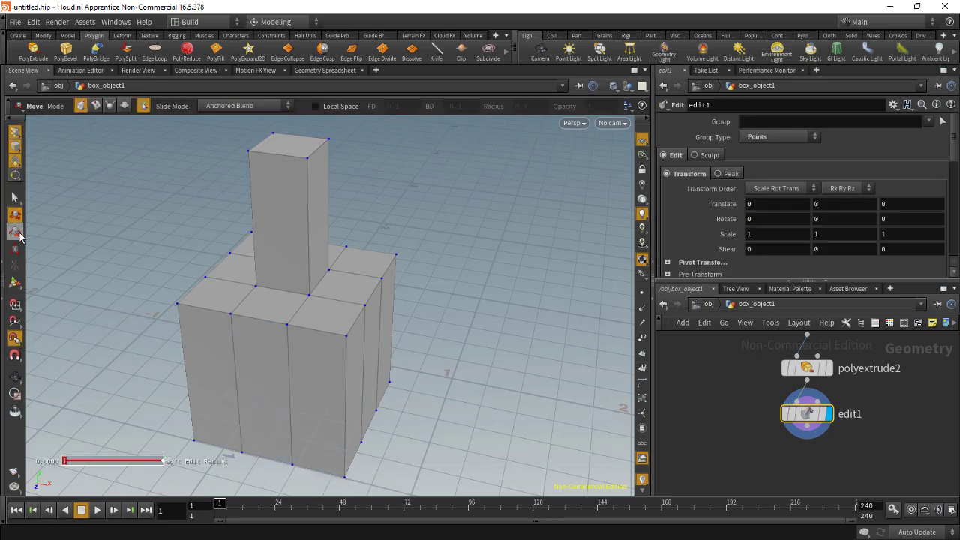
click(291, 327)
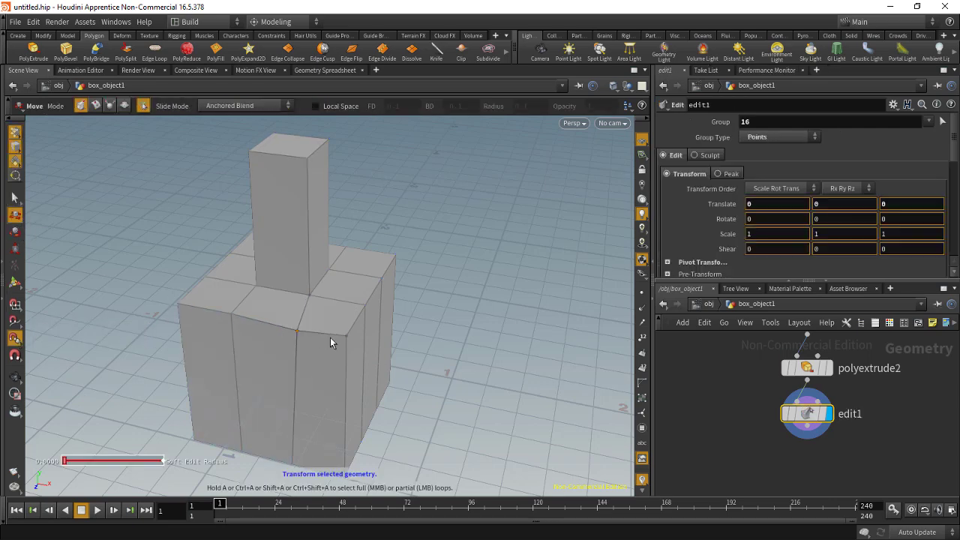
drag(330, 337, 348, 337)
drag(365, 304, 348, 337)
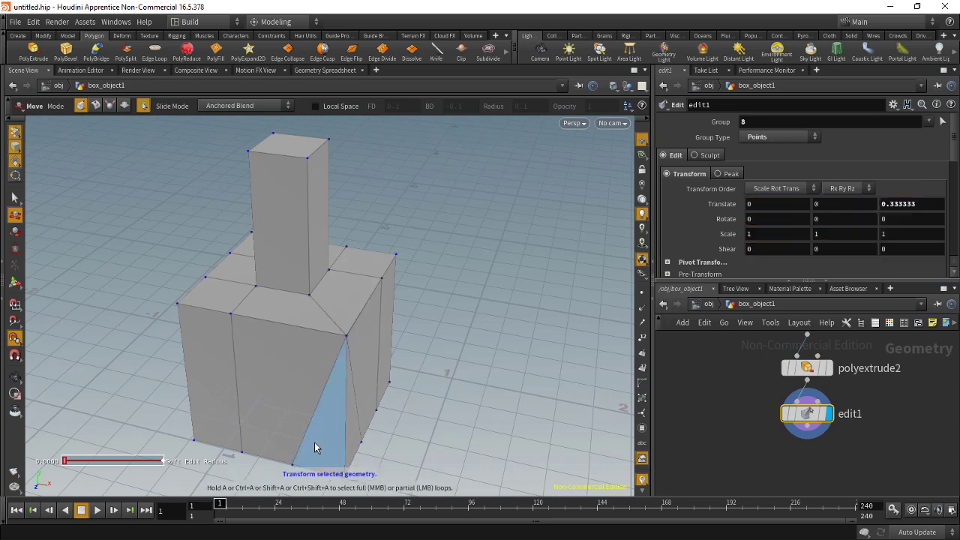
Snap the two bottom loop points beside the near vertical edge onto the bottom corner.
drag(293, 465, 346, 480)
alt+middle_drag(421, 452, 405, 425)
drag(347, 415, 333, 451)
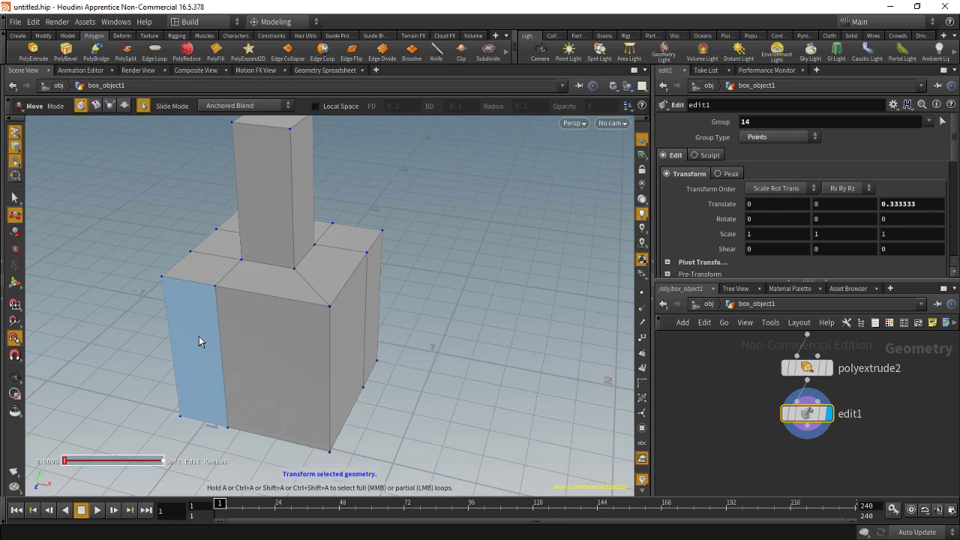
Snap the remaining loop points of the two visible side faces onto their outer top and bottom corners.
drag(213, 292, 165, 280)
key(Escape)
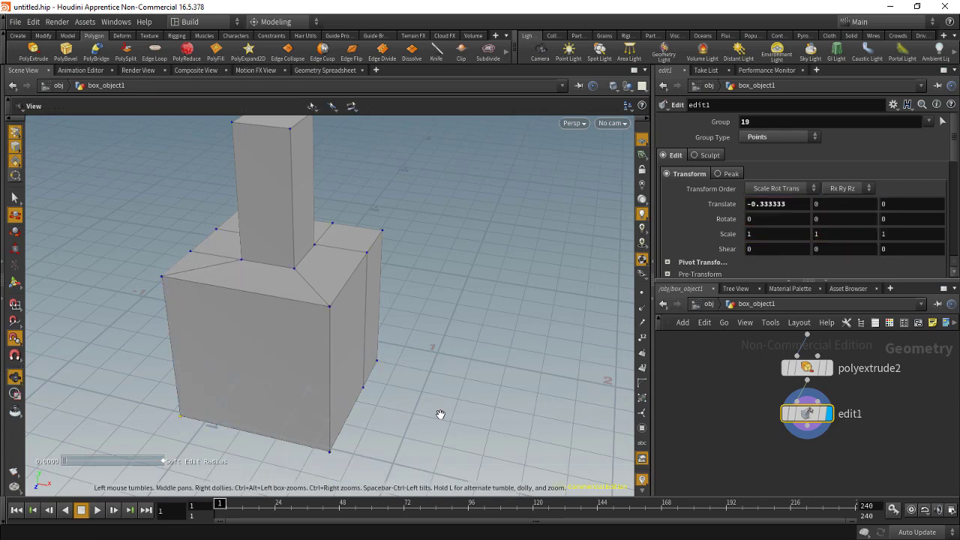
drag(184, 420, 343, 440)
drag(424, 275, 474, 267)
drag(420, 417, 466, 407)
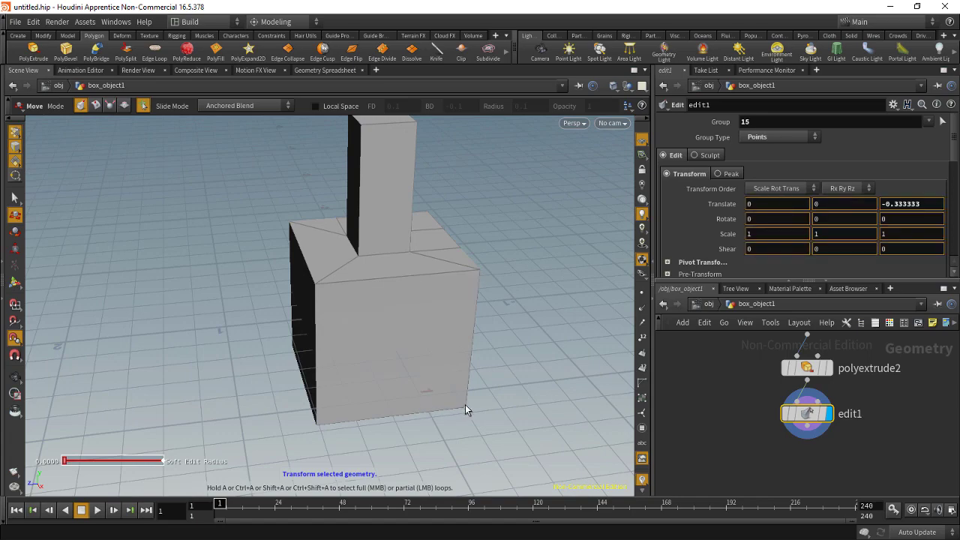
Work around the box's other sides and snap their leftover top and bottom loop points onto the nearest corners.
alt+drag(337, 420, 517, 449)
drag(369, 274, 308, 284)
drag(365, 420, 309, 433)
drag(433, 264, 489, 255)
drag(420, 406, 471, 396)
alt+drag(476, 401, 368, 420)
drag(397, 268, 321, 270)
drag(385, 402, 322, 406)
alt+drag(398, 451, 315, 429)
drag(295, 242, 372, 240)
drag(302, 401, 365, 399)
Try moving three side faces freely, by about (0.69, 0.35, 0.71), (-0.25, -0.06, -0.35) and (0.51, 0.14, -0.43).
alt+drag(363, 401, 281, 372)
alt+middle_drag(231, 375, 404, 388)
drag(404, 387, 358, 418)
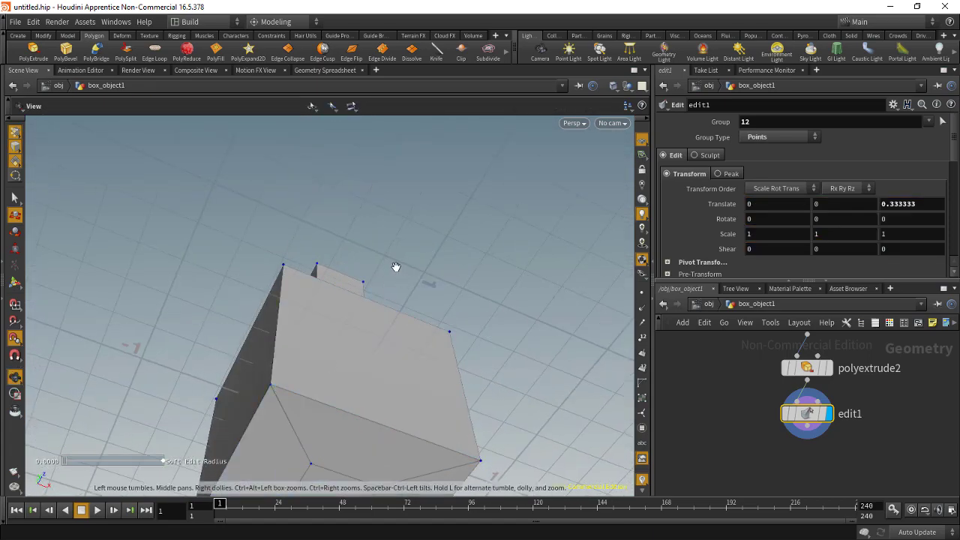
drag(395, 268, 316, 353)
key(t)
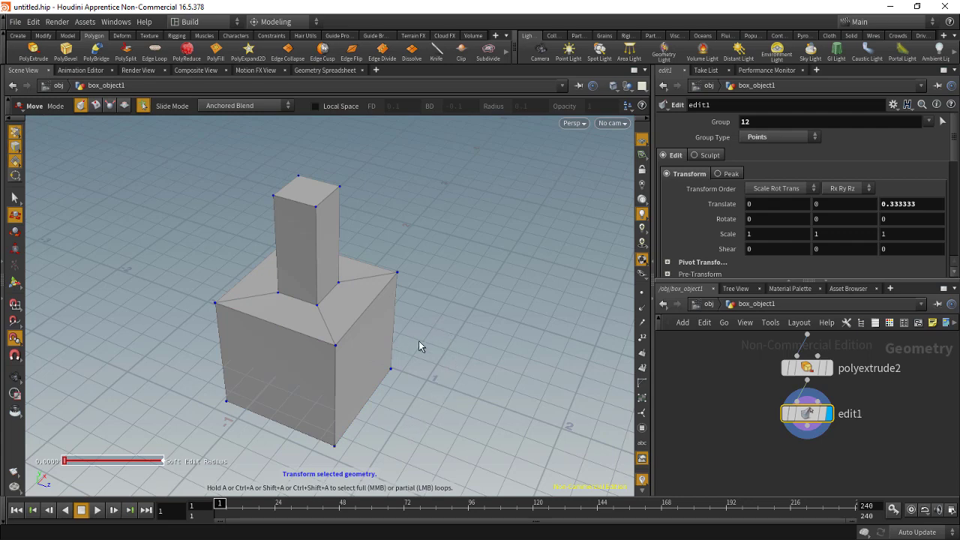
drag(376, 349, 507, 297)
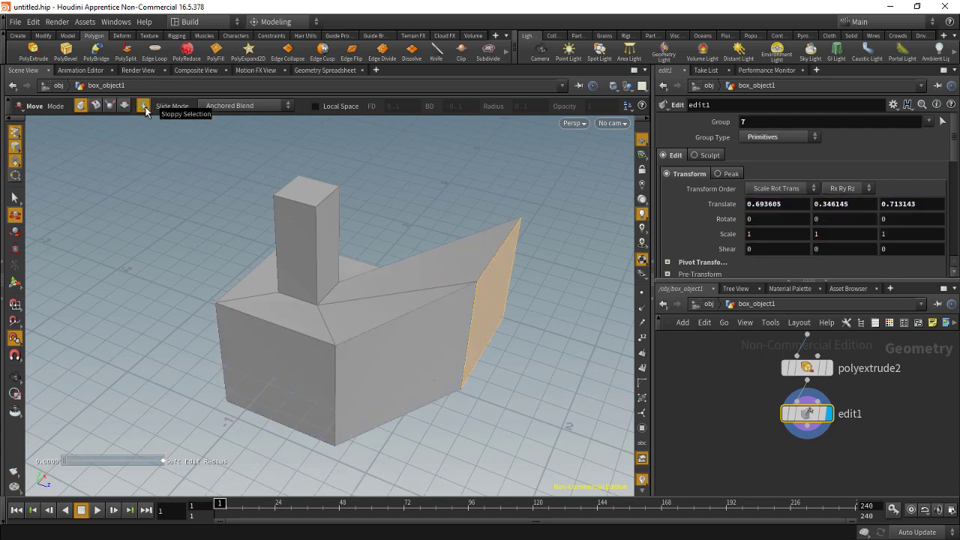
drag(256, 361, 229, 342)
alt+drag(117, 333, 203, 353)
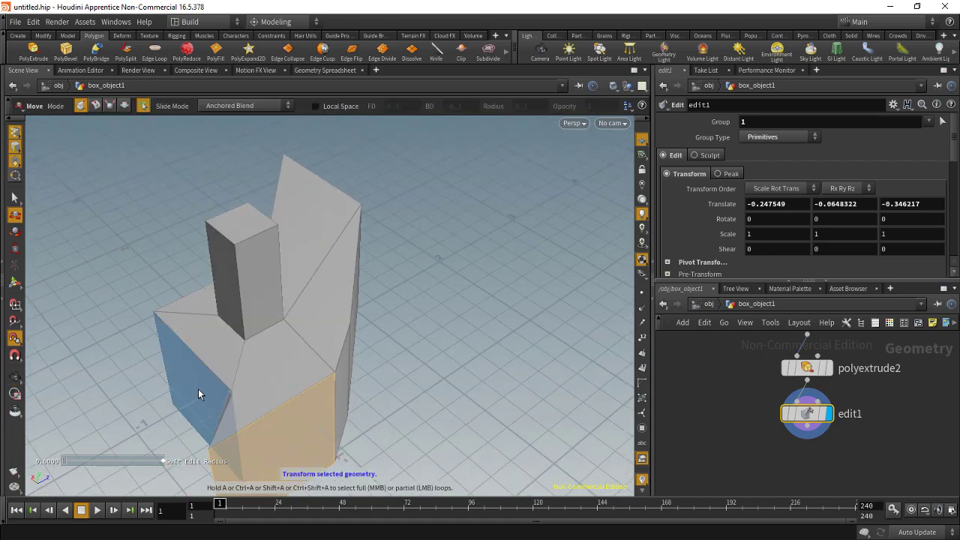
drag(198, 388, 113, 345)
mouse_move(409, 394)
alt+mouse_down()
mouse_move(376, 382)
mouse_move(396, 402)
alt+mouse_up()
key(t)
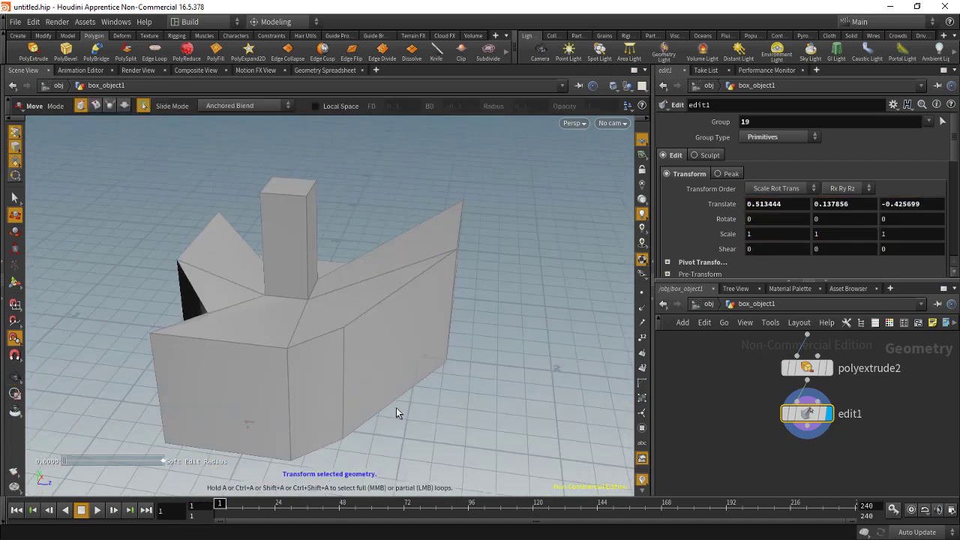
Undo the moves of all three side faces.
key(ctrl+z)
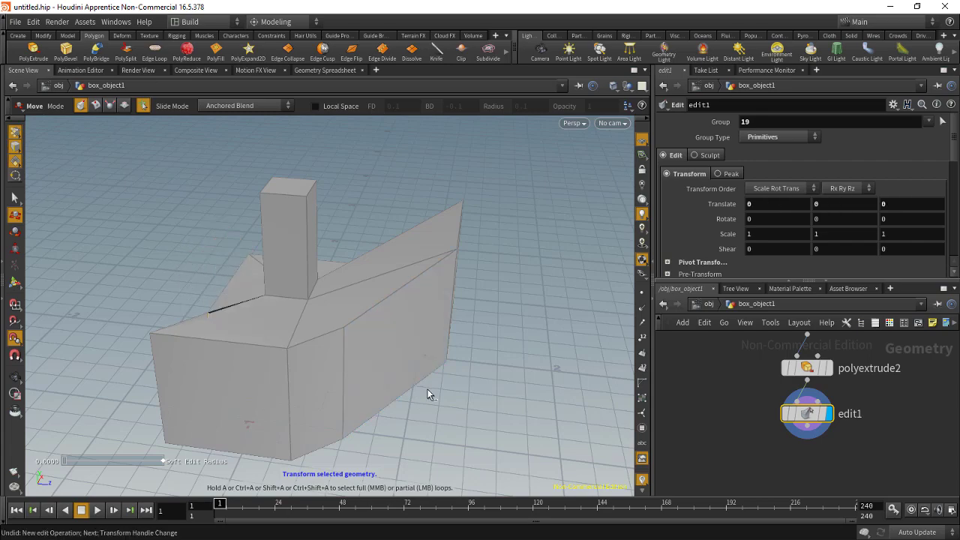
key(ctrl+z)
key(ctrl+z)
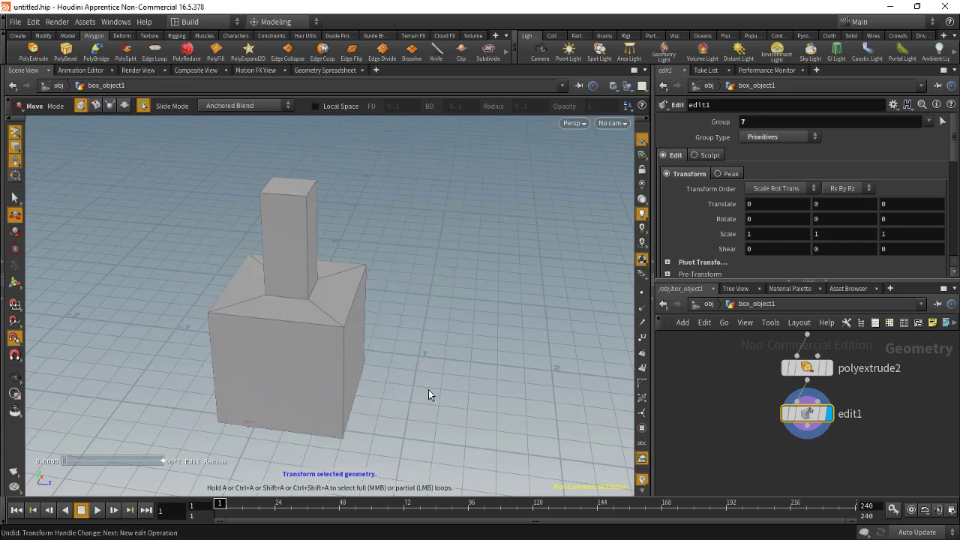
key(Escape)
drag(427, 391, 422, 413)
key(t)
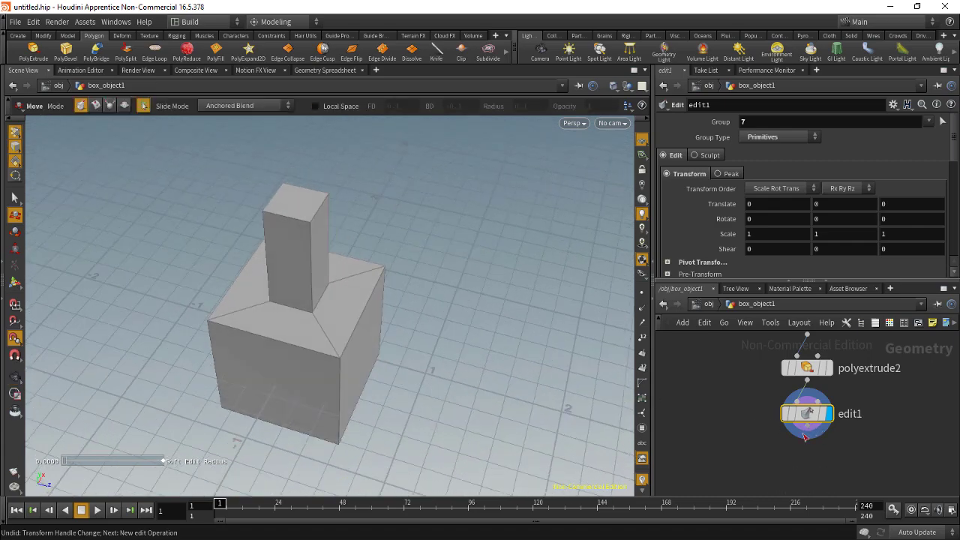
Add a Fuse node wired to the output of edit1, place it below, and make it the displayed node.
drag(808, 430, 778, 446)
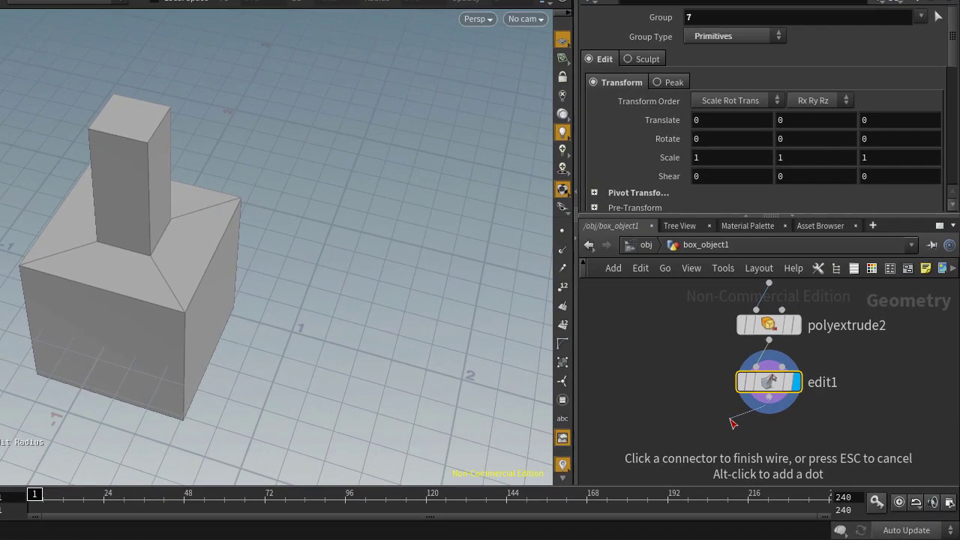
click(733, 424)
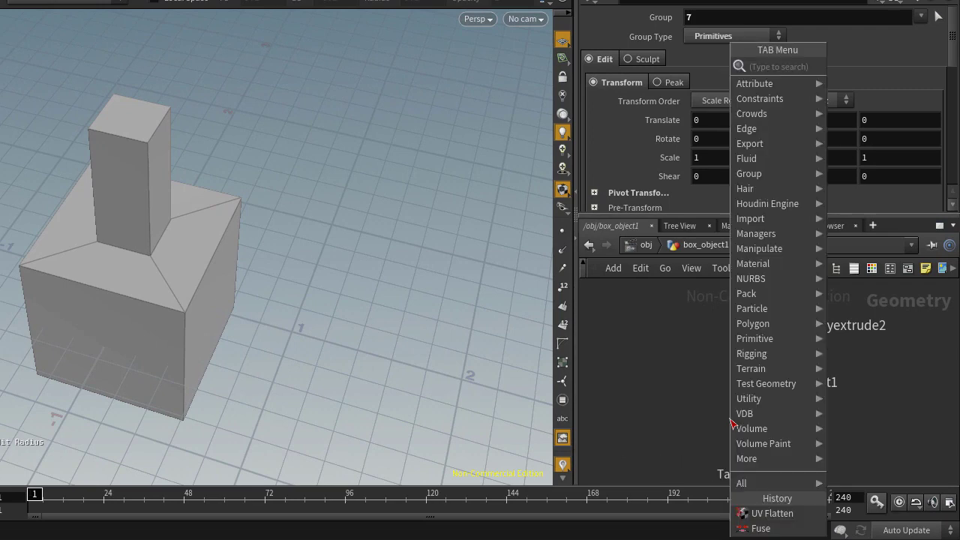
text(fus)
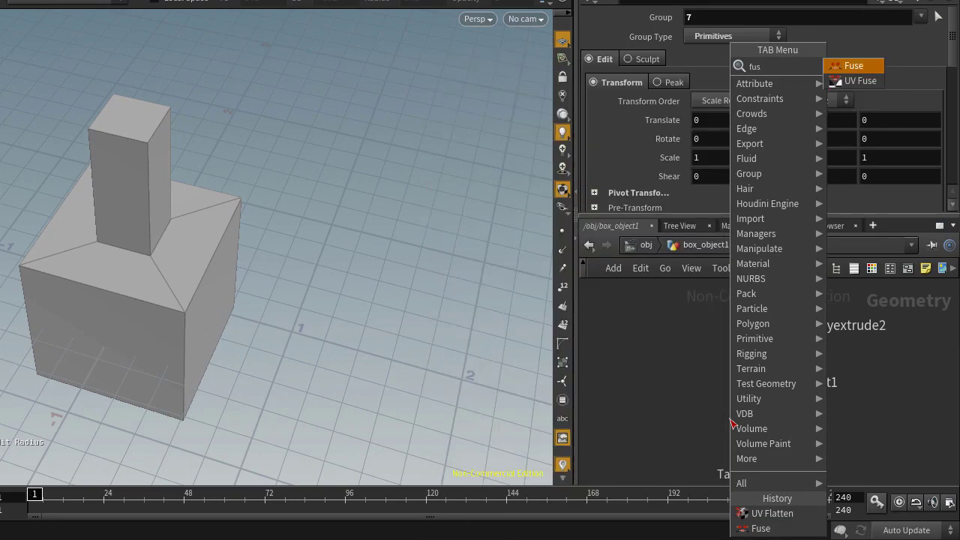
key(Return)
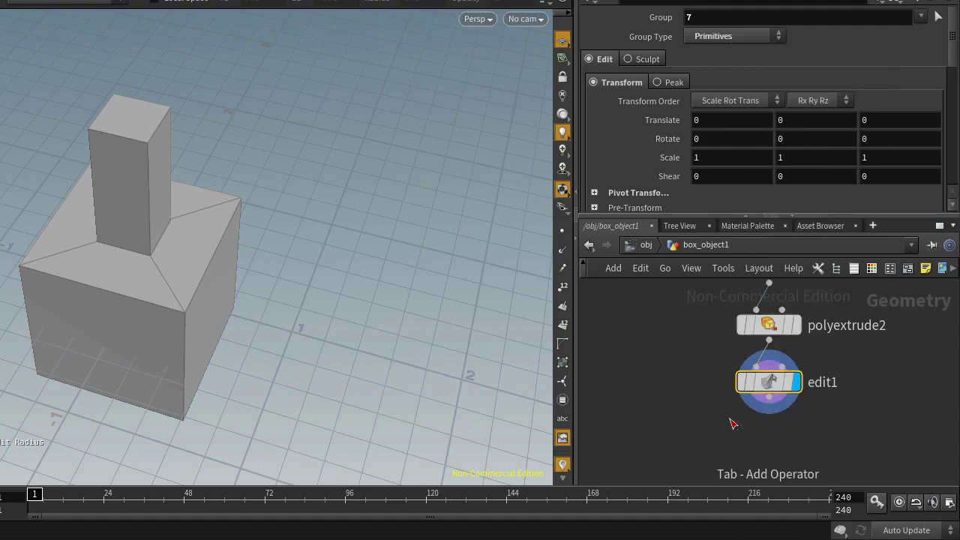
click(733, 424)
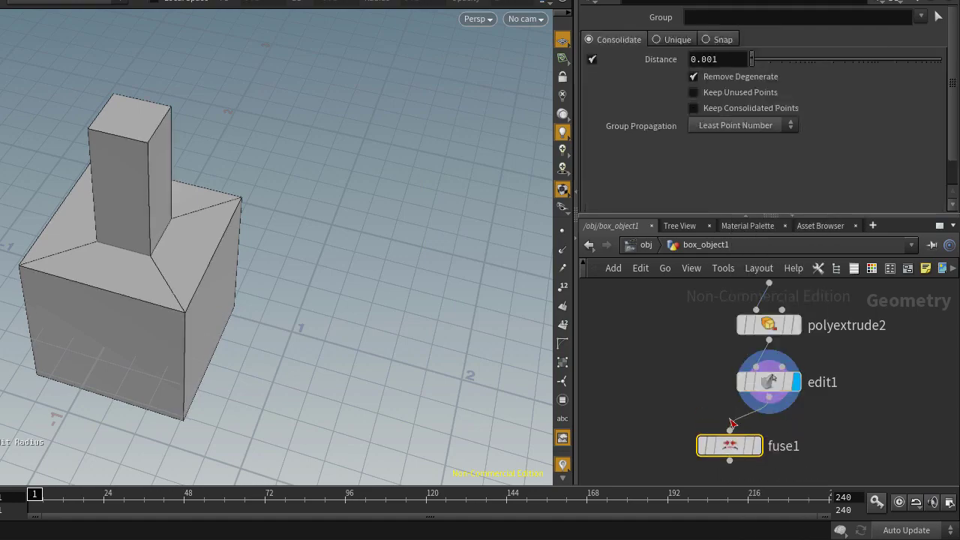
click(758, 446)
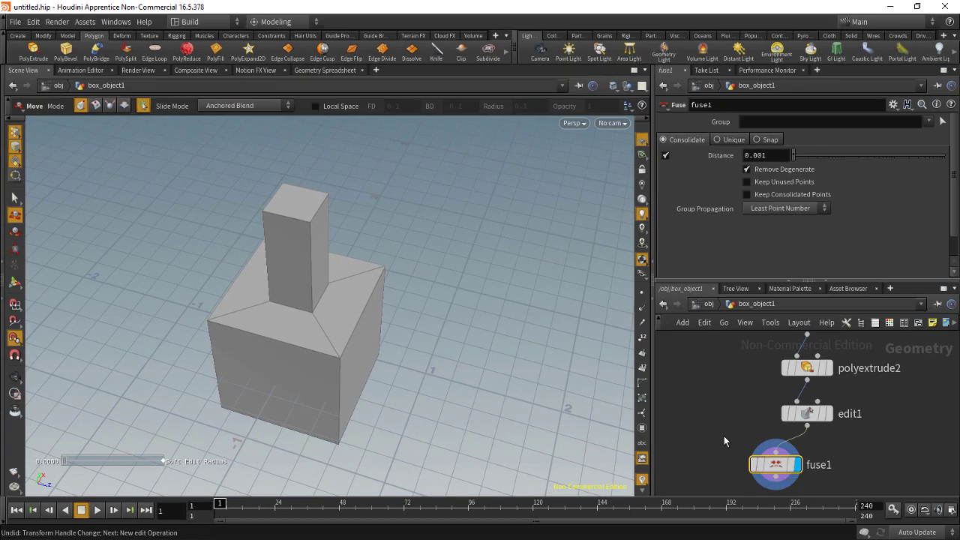
Try moving the fused box's side faces freely, the last one by about (0.54, 0.13, -0.51).
middle_drag(660, 403, 628, 336)
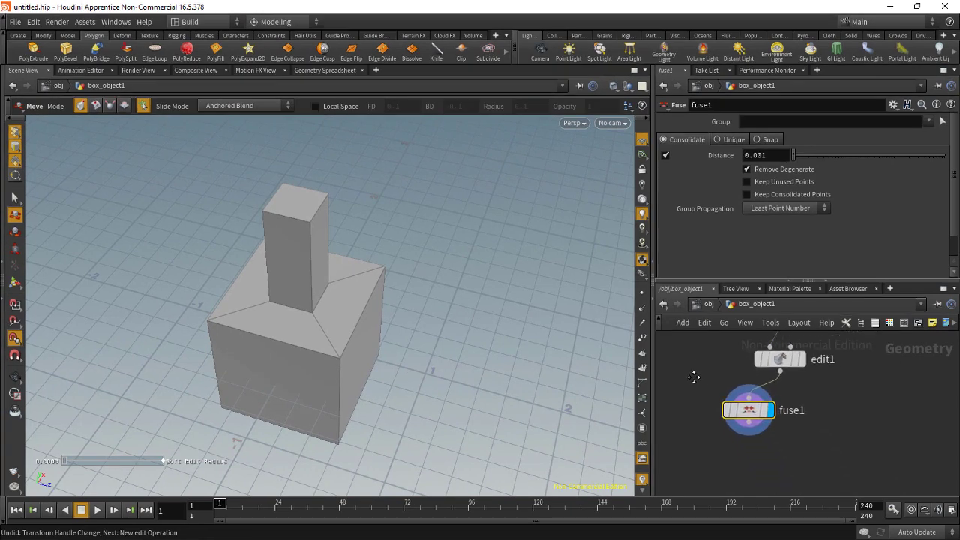
middle_drag(694, 377, 689, 362)
click(336, 366)
alt+drag(361, 388, 422, 312)
click(361, 349)
drag(323, 331, 298, 394)
alt+drag(219, 383, 288, 365)
drag(163, 373, 62, 337)
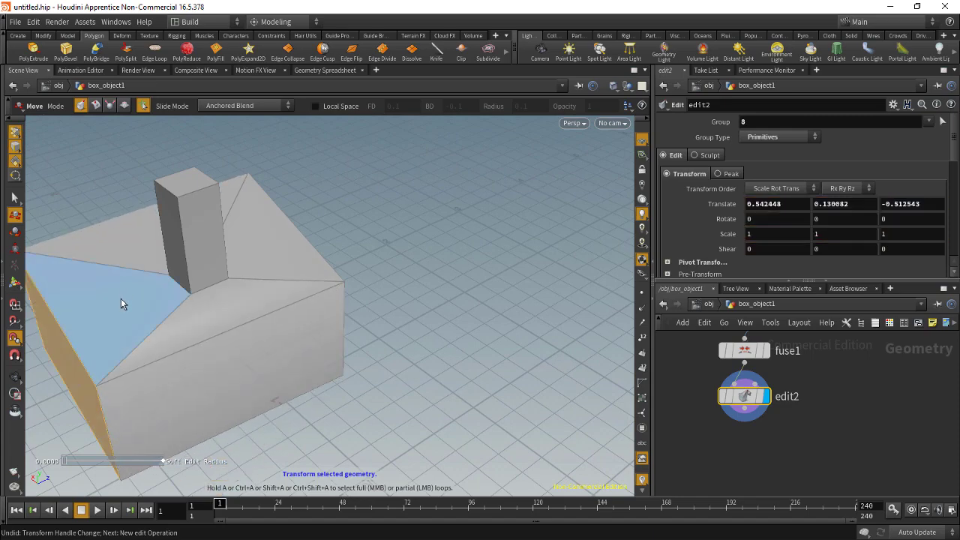
Try moving a sloping top face by about (0.23, 0.26, 0.03) and a top corner point by about (-0.16, -0.27, 0.14).
drag(121, 298, 109, 221)
alt+drag(298, 370, 193, 357)
key(t)
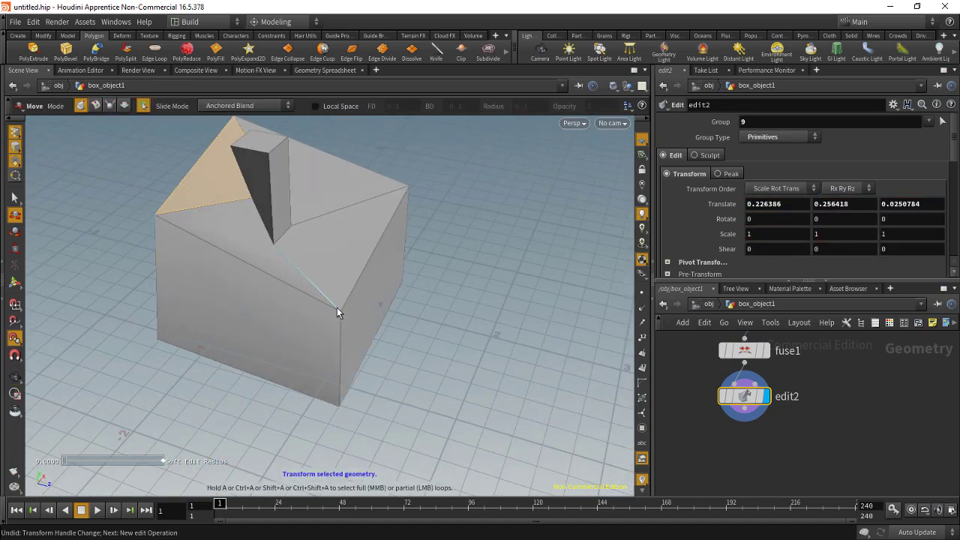
drag(337, 308, 346, 352)
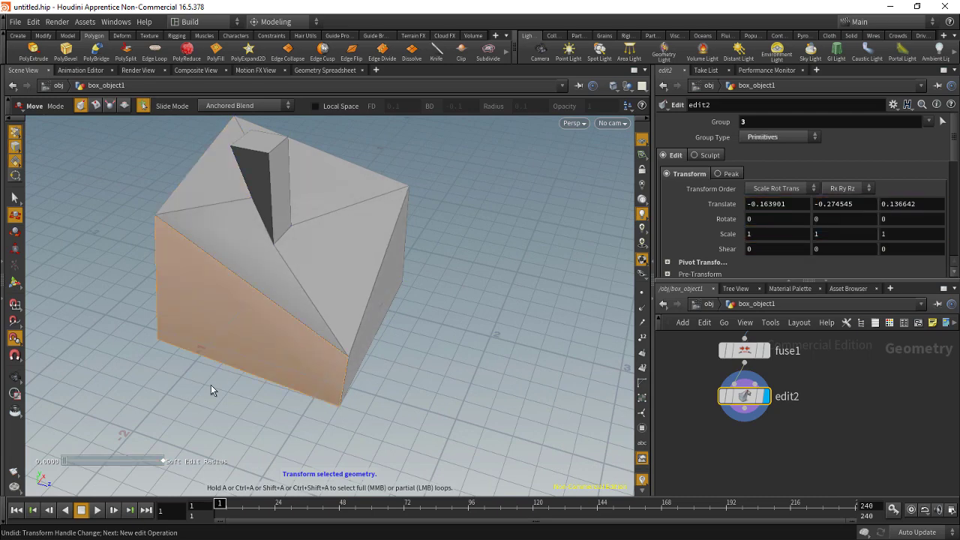
drag(211, 385, 288, 318)
Undo all the trial face and point moves on the fused box.
key(ctrl+z)
key(ctrl+z)
key(ctrl+z)
key(ctrl+z)
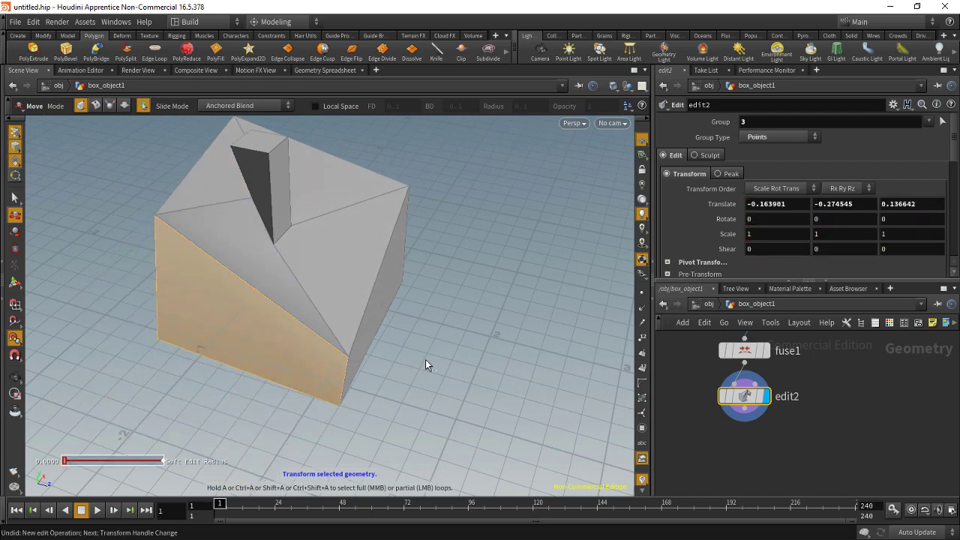
key(ctrl+z)
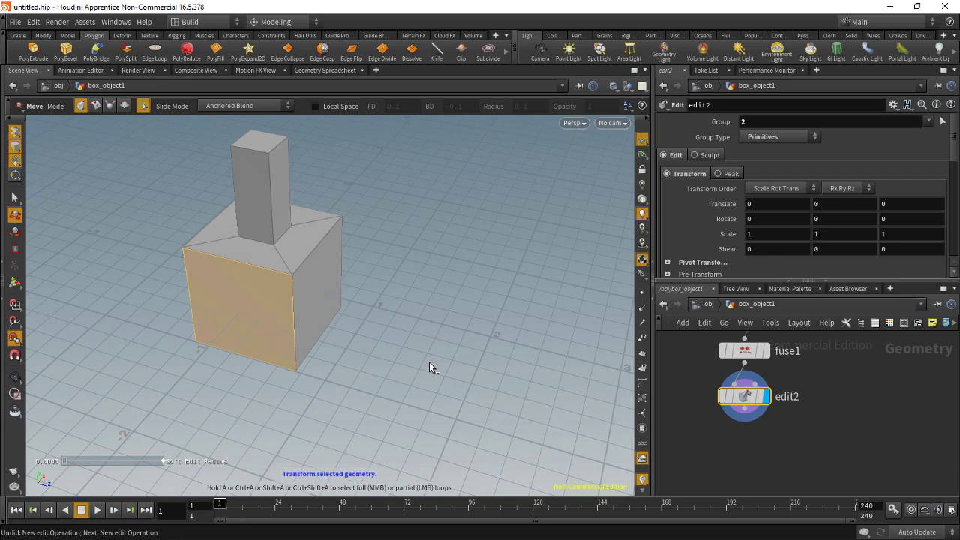
Try moving the same side face twice, by about (-0.12, 0.07, 0.36) and (-0.30, 0.07, 0.66), deleting the edit2 node each time.
alt+drag(429, 361, 456, 381)
middle_drag(754, 434, 745, 459)
drag(793, 471, 700, 415)
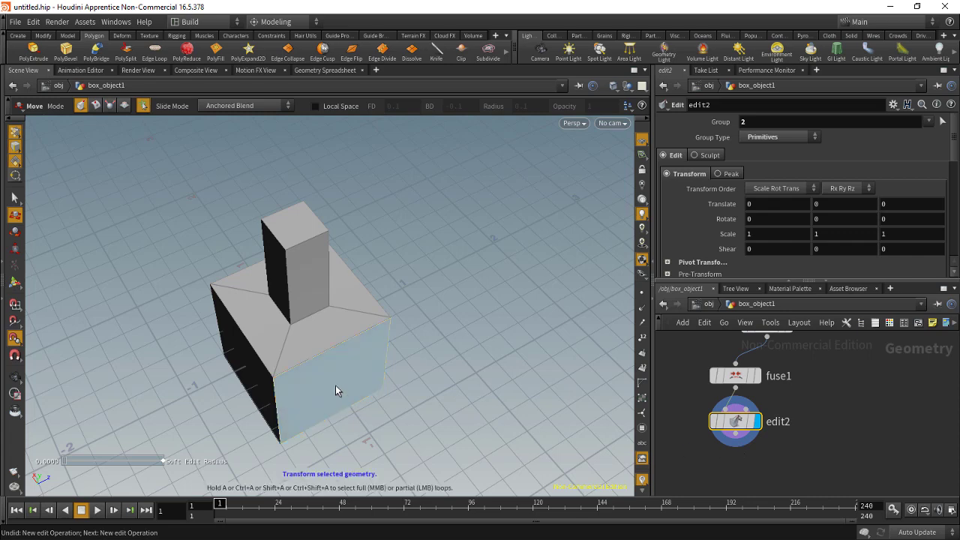
drag(335, 385, 378, 392)
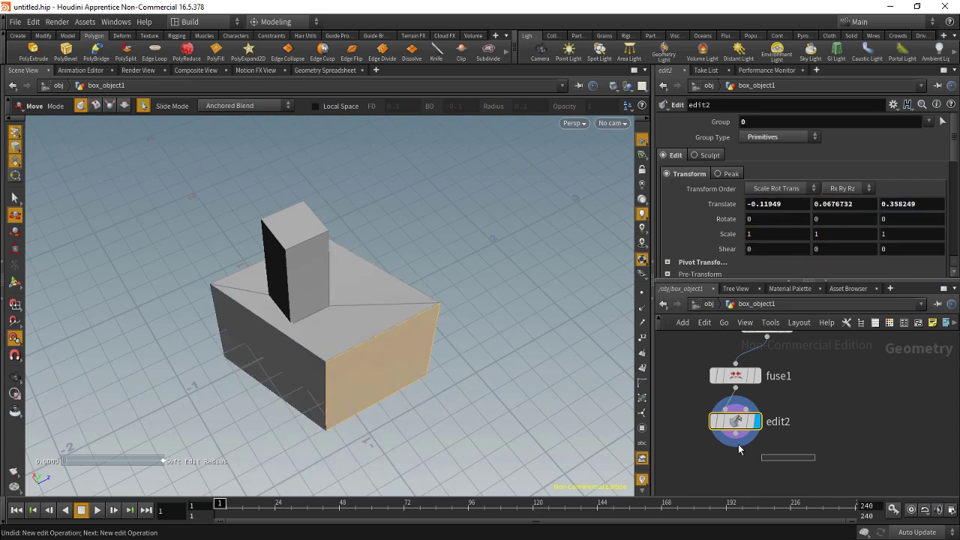
key(Delete)
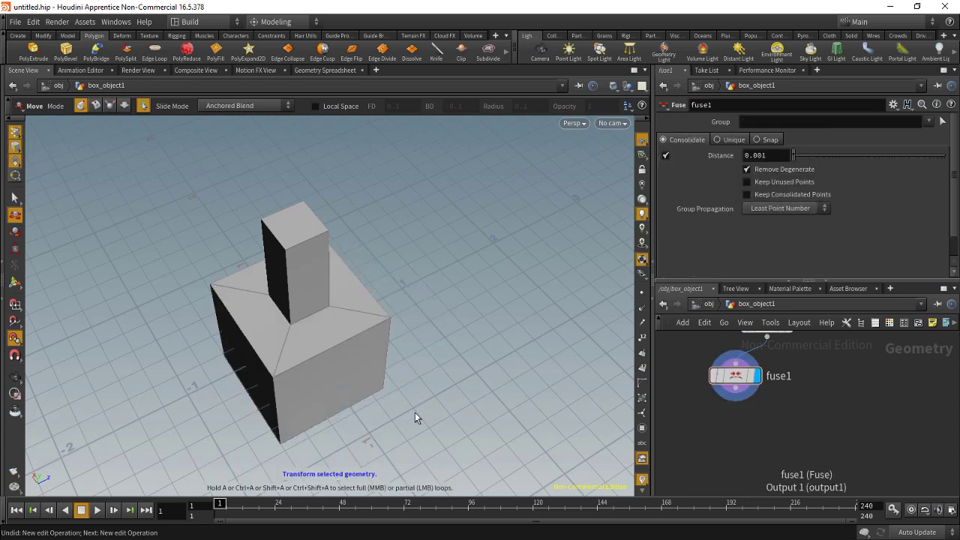
drag(350, 377, 469, 384)
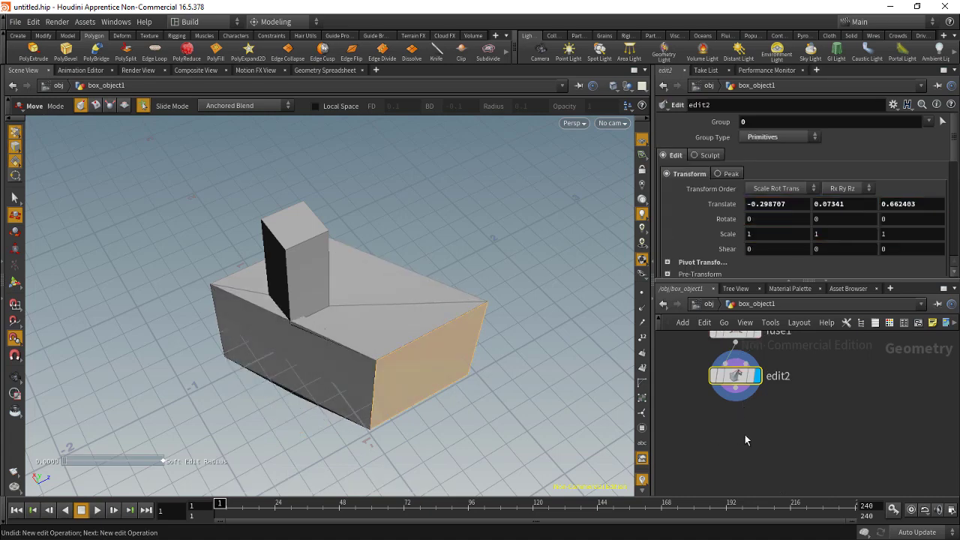
key(Delete)
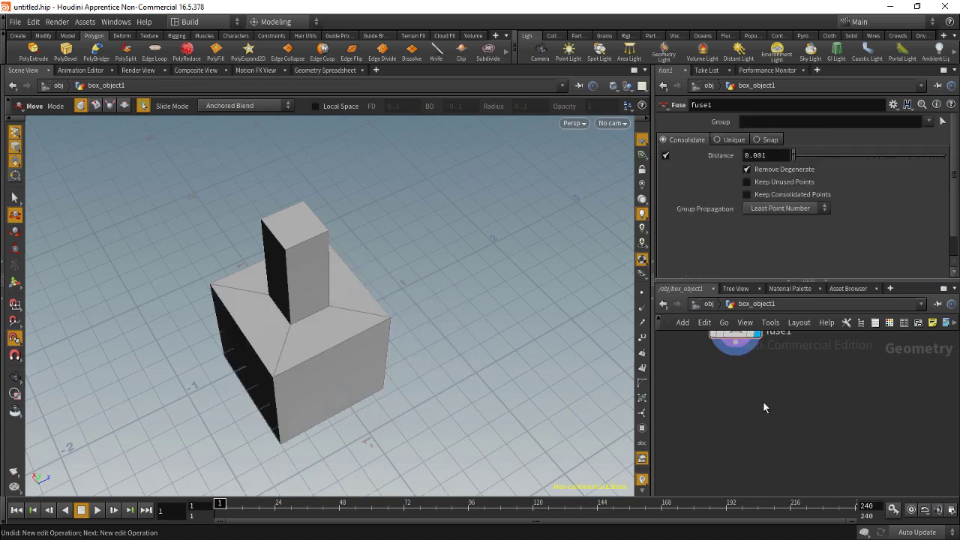
Arrange the edit1 and fuse1 nodes close together in a vertical line and select edit1.
middle_drag(763, 402, 791, 482)
drag(766, 416, 797, 435)
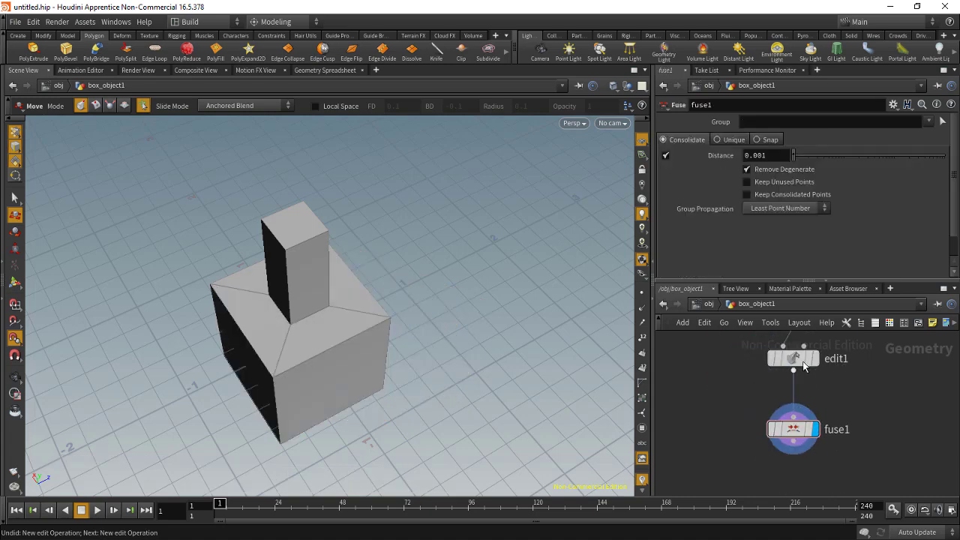
drag(799, 361, 798, 390)
drag(744, 378, 832, 416)
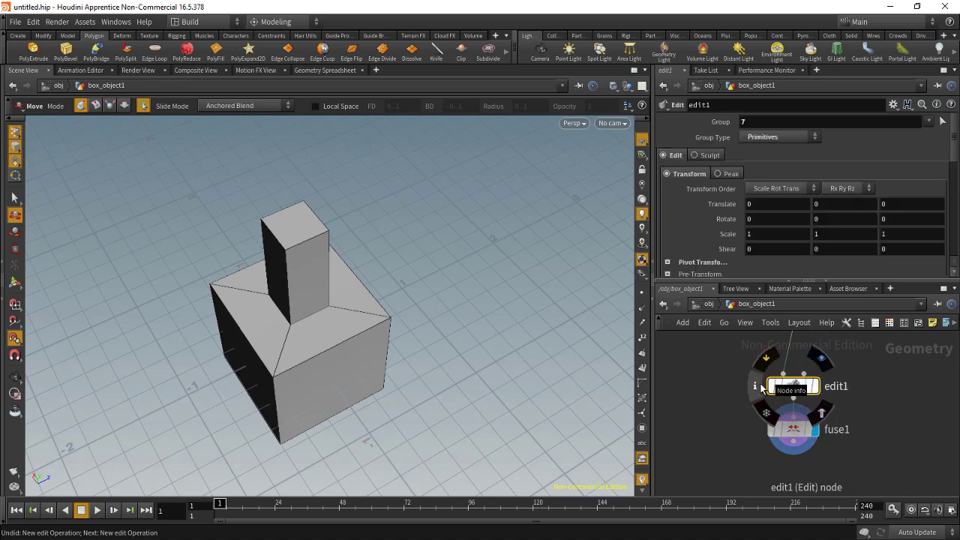
Open the node information of edit1 and fuse1 side by side, compare their geometry counts, and close both windows.
click(756, 385)
drag(493, 197, 301, 140)
click(769, 429)
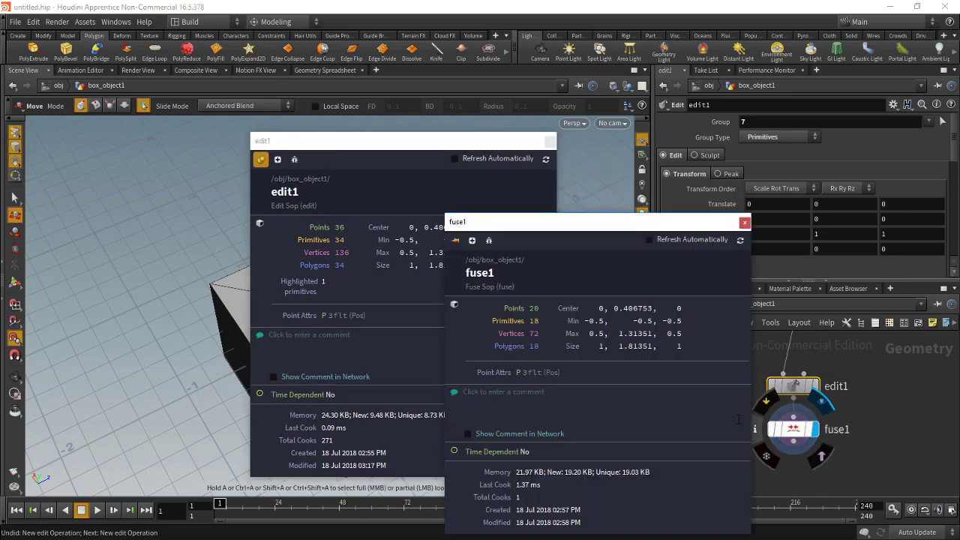
drag(545, 225, 663, 153)
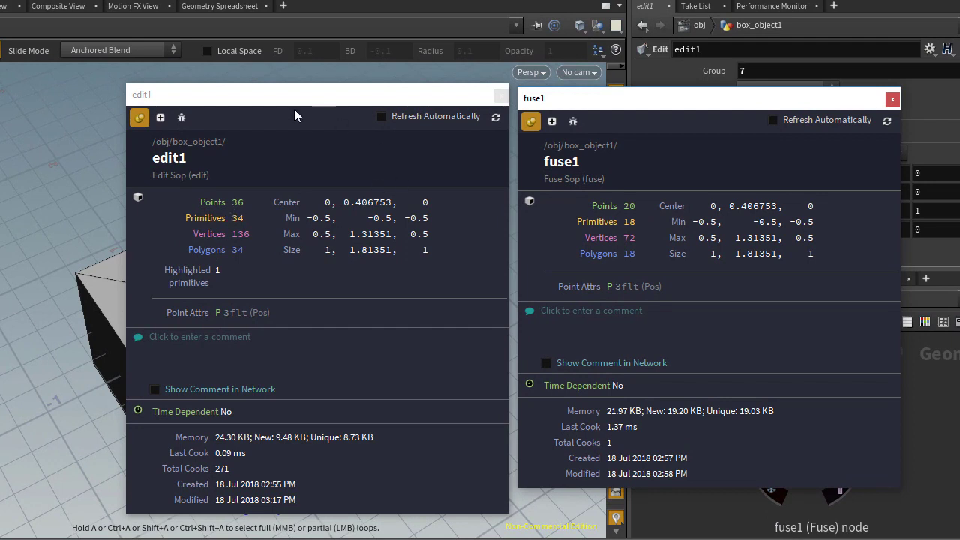
drag(244, 101, 210, 89)
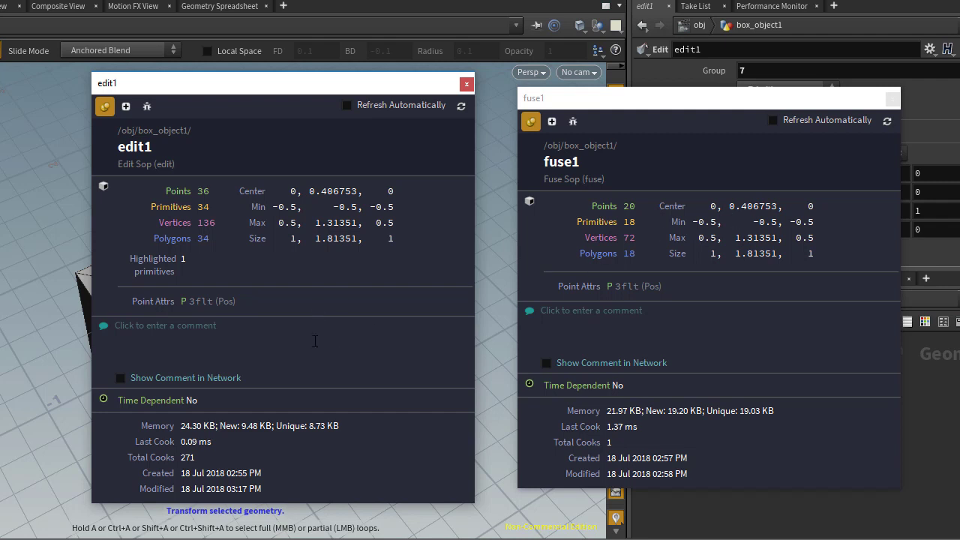
click(225, 348)
drag(645, 98, 748, 89)
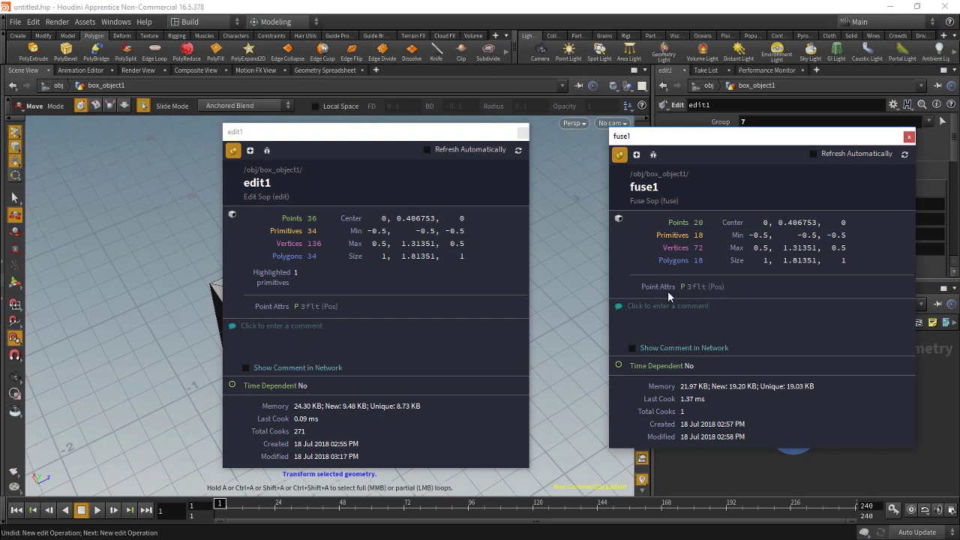
click(908, 136)
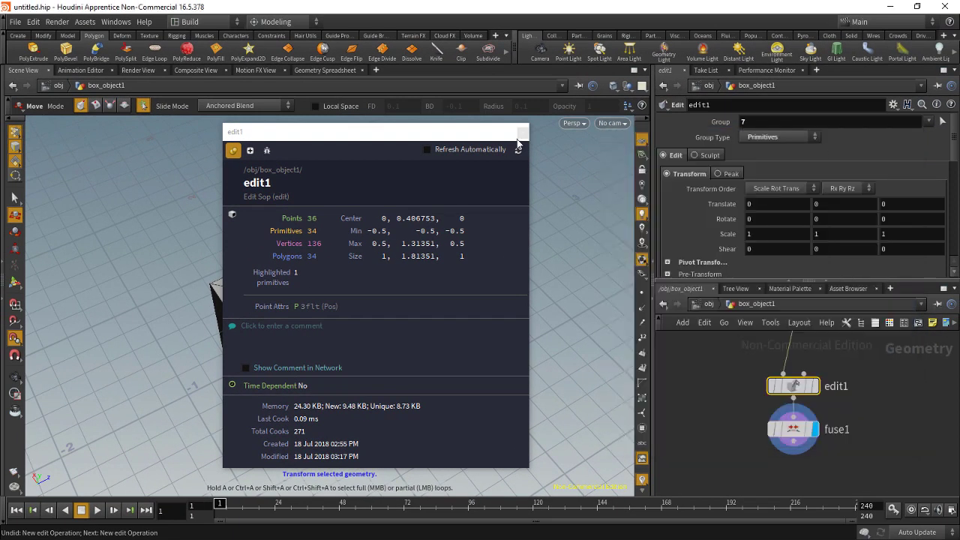
click(522, 134)
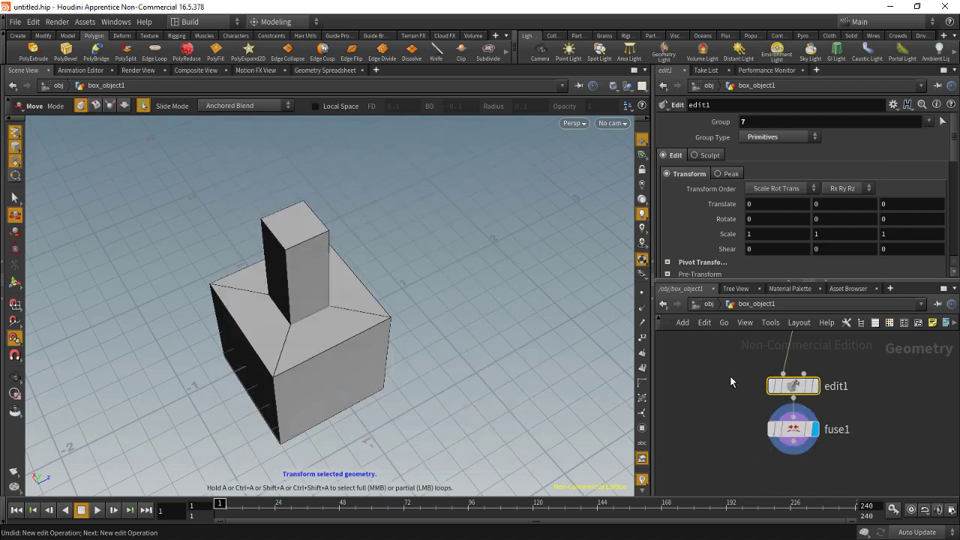
Start a new empty scene, discarding the changes to the current one.
click(17, 22)
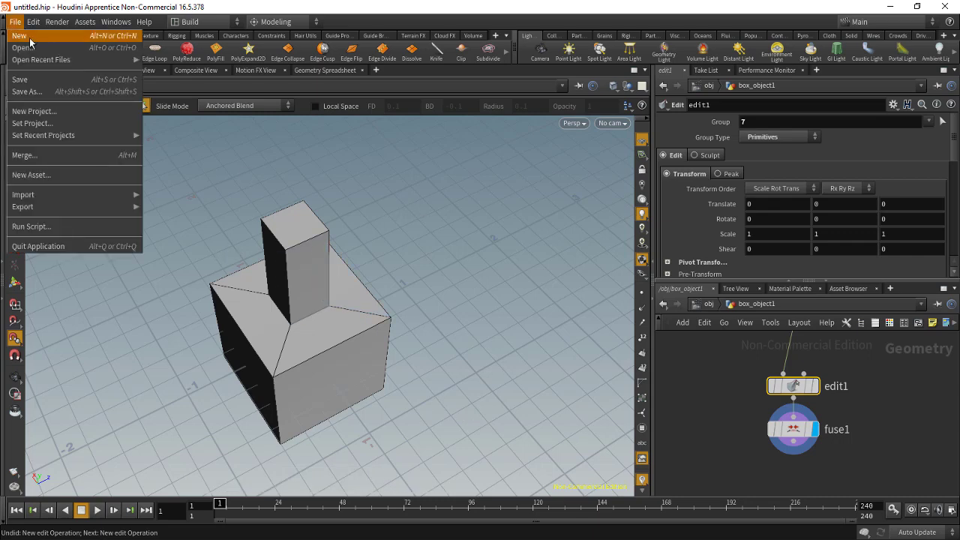
click(30, 43)
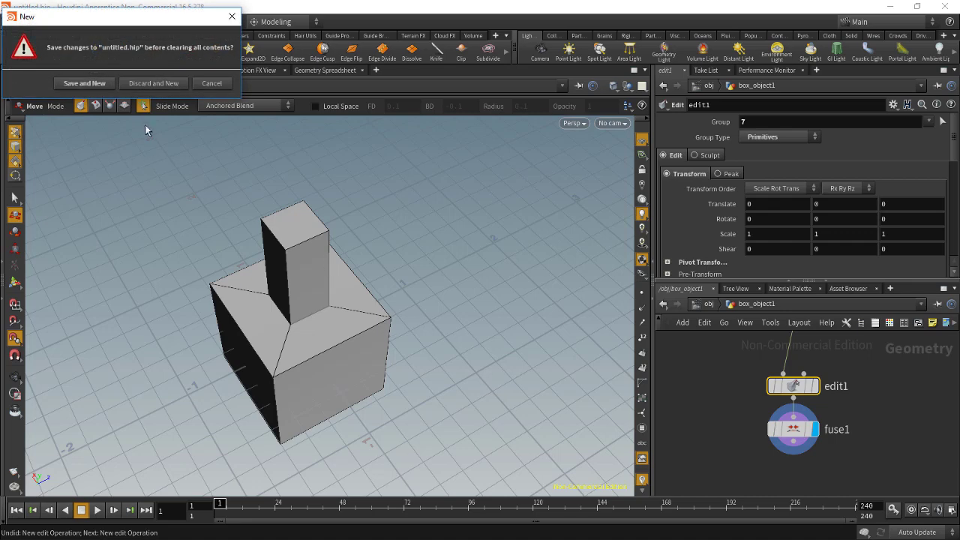
click(149, 86)
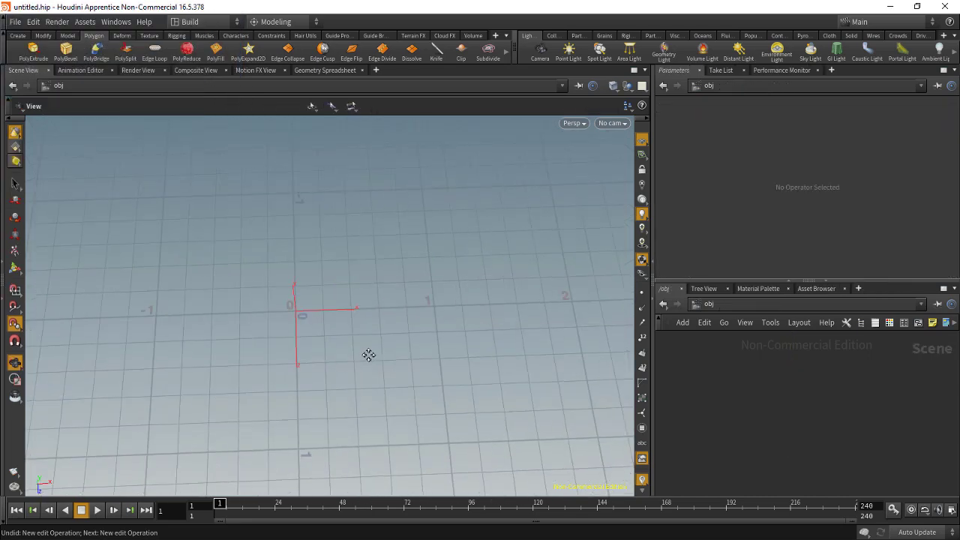
Create a 4 by 4 polygon grid with 10 rows and 10 columns at the origin.
click(18, 36)
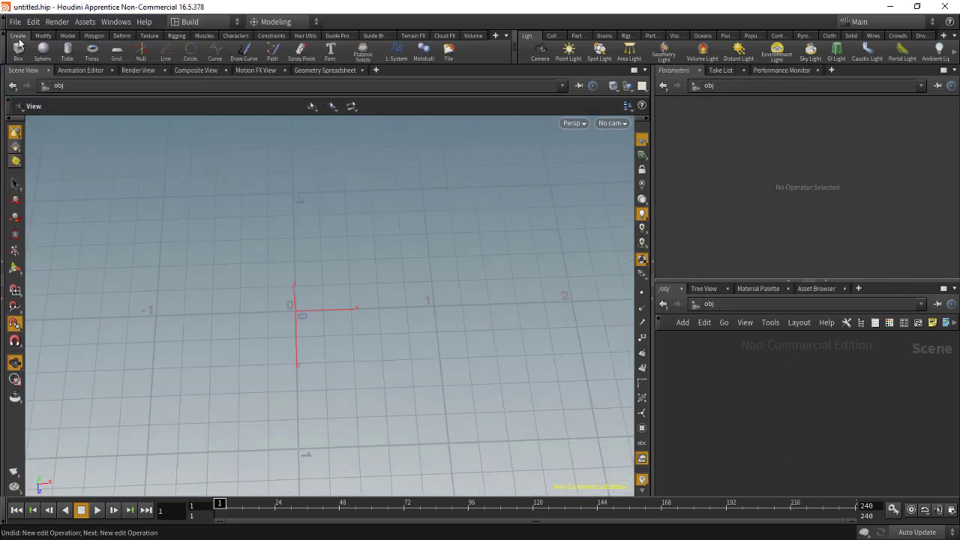
click(116, 50)
click(264, 282)
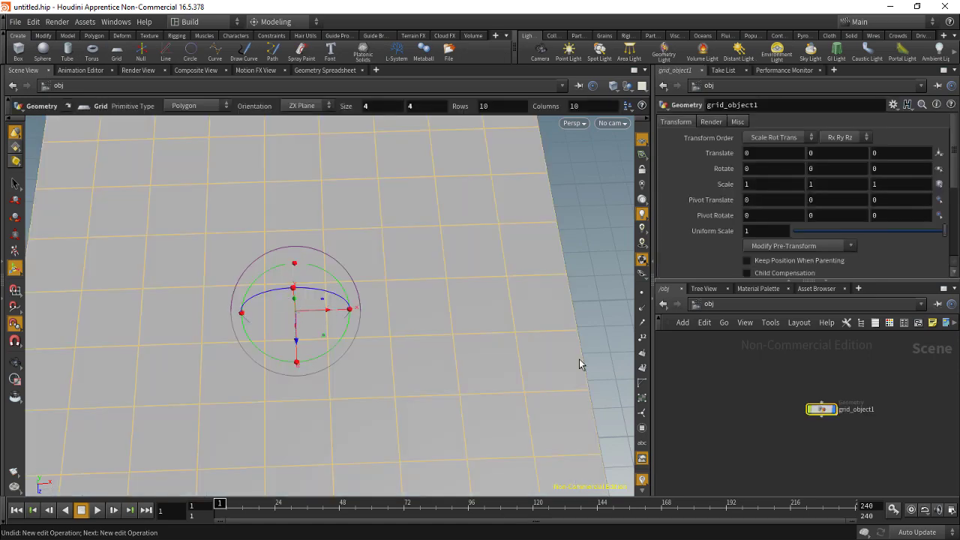
key(Escape)
Inside the grid object, select a block of four by five interior faces and subdivide only those faces.
drag(450, 309, 449, 381)
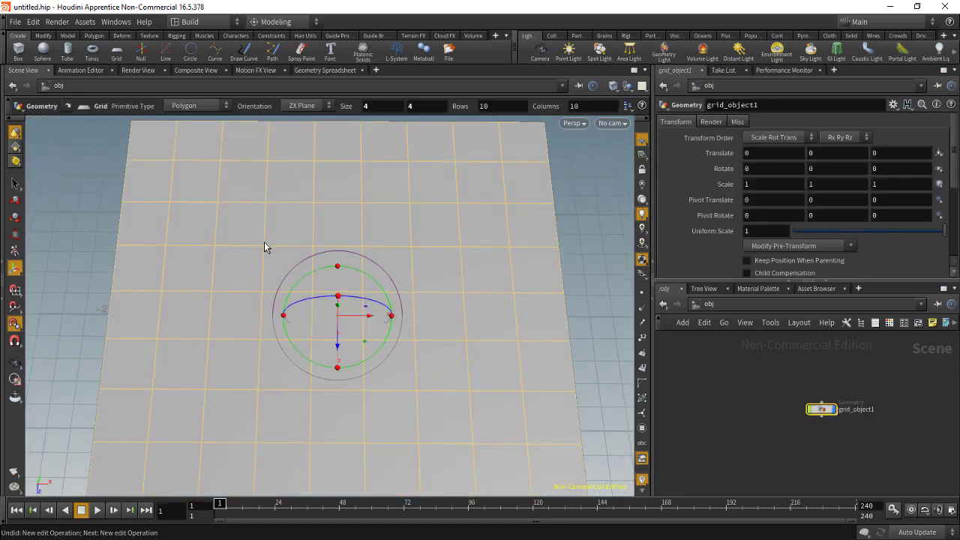
double_click(819, 409)
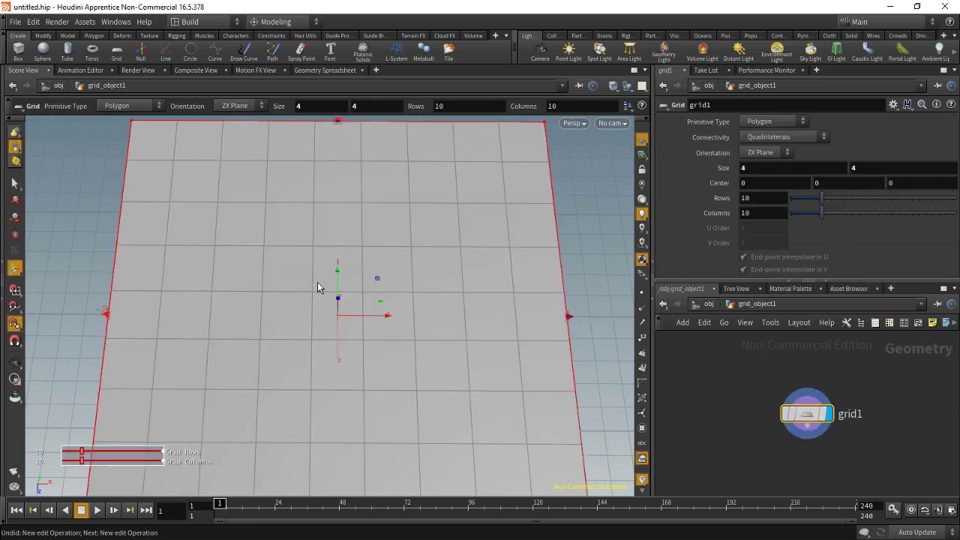
key(s)
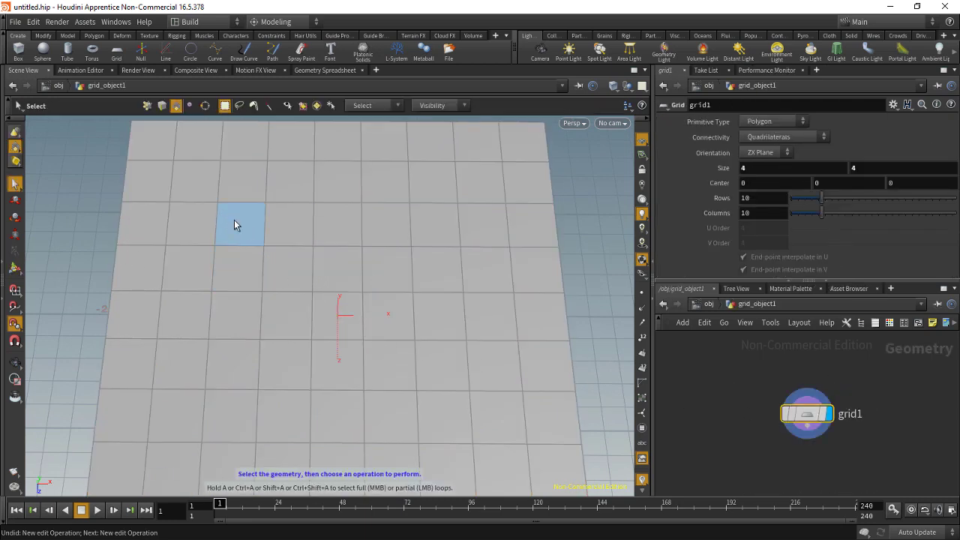
drag(239, 219, 401, 418)
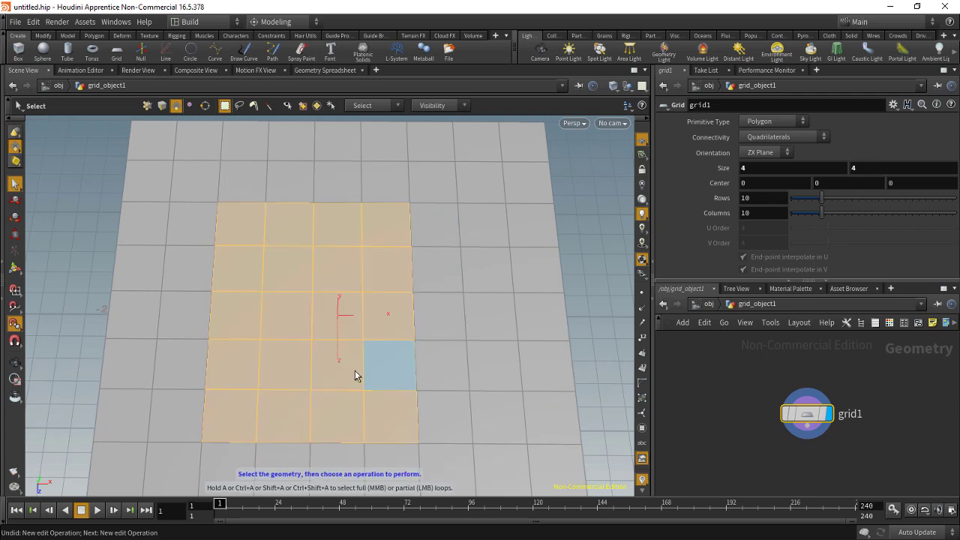
click(96, 36)
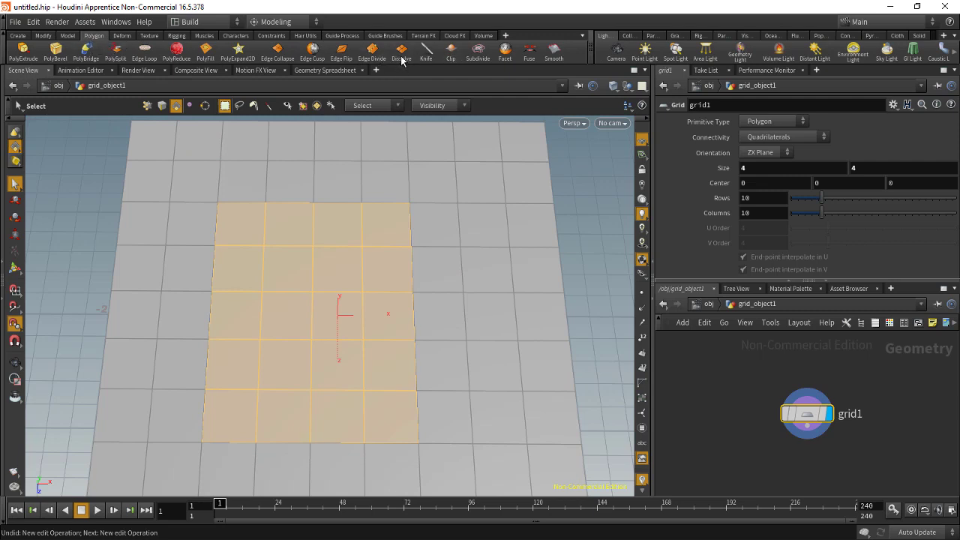
click(477, 53)
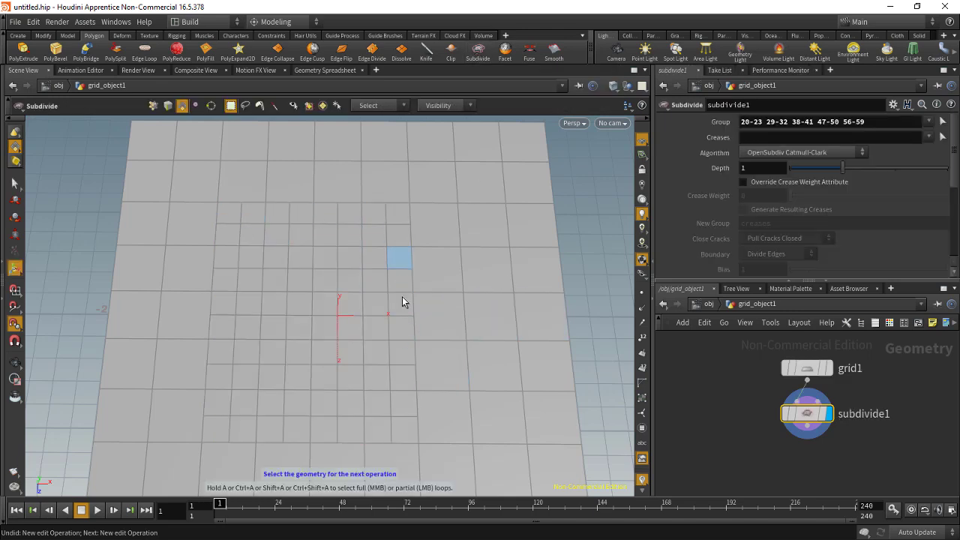
Try a PolySplit cut across three consecutive edges between the subdivided block and the grid's border, and delete the split node.
alt+middle_drag(538, 333, 382, 315)
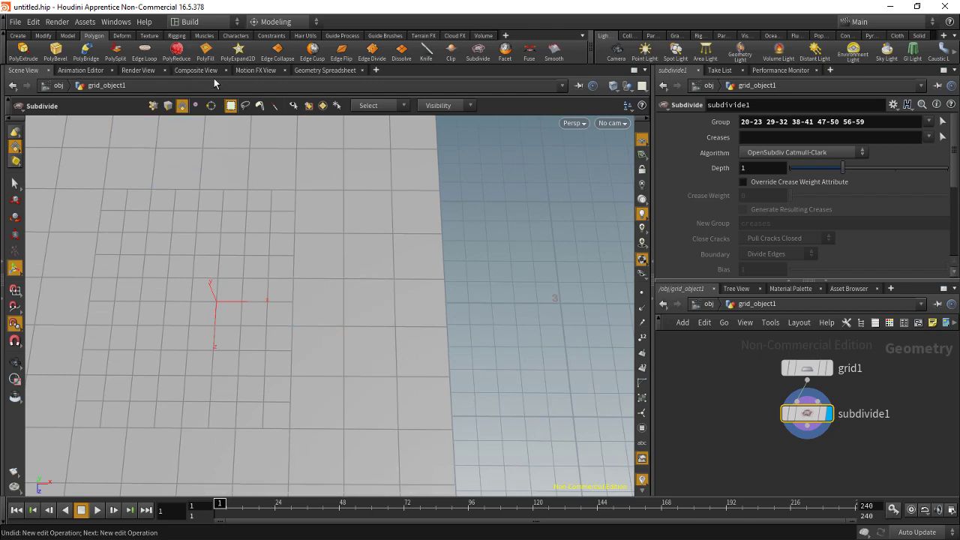
click(116, 54)
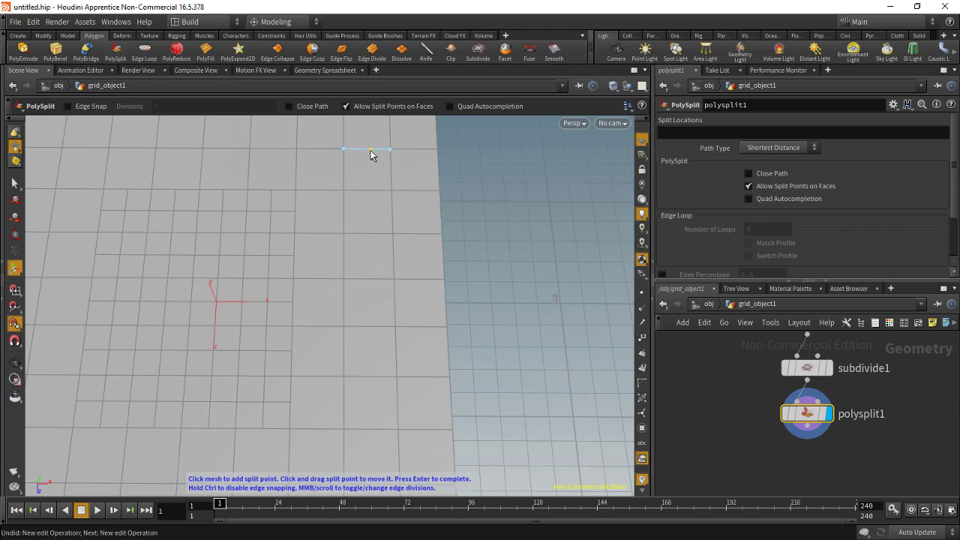
click(365, 150)
click(369, 191)
click(368, 234)
key(Return)
key(Delete)
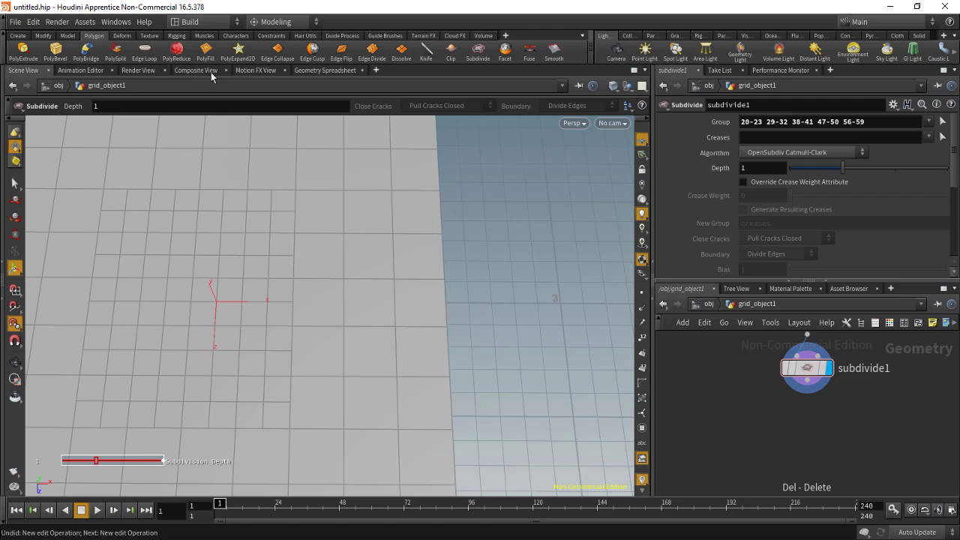
Try a PolySplit with Edge Snap enabled, placing split points at the midpoints of two neighbouring edges beside the subdivided block.
click(115, 51)
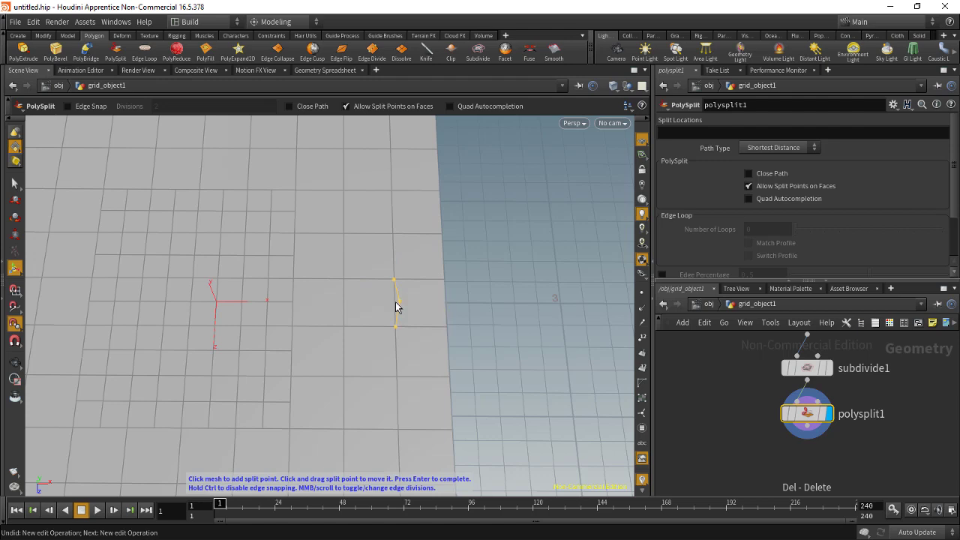
click(395, 303)
click(69, 105)
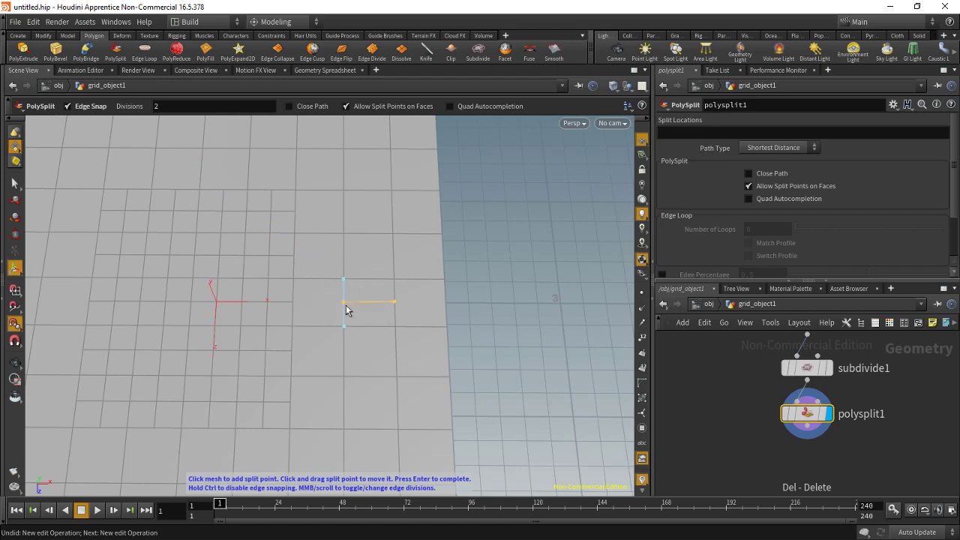
click(343, 304)
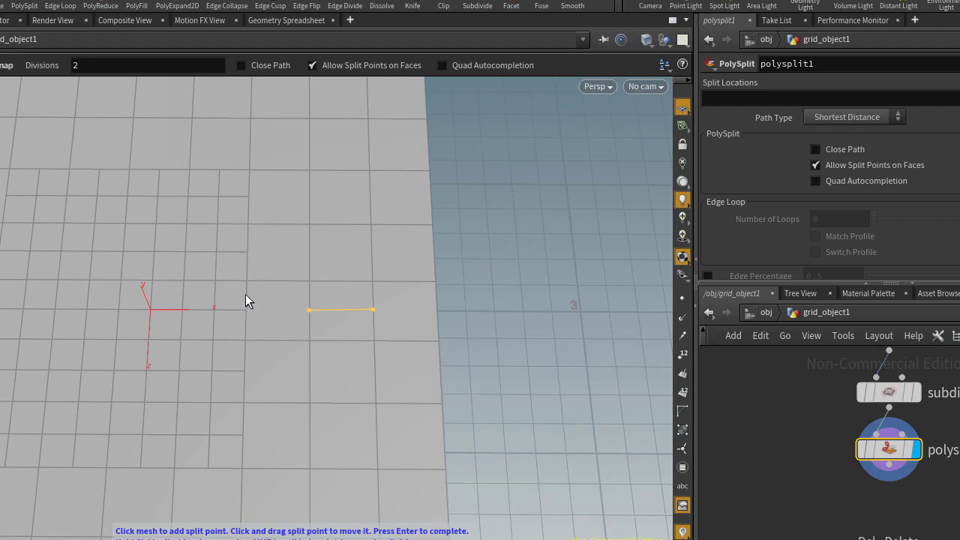
drag(273, 322, 236, 279)
alt+middle_drag(271, 291, 292, 353)
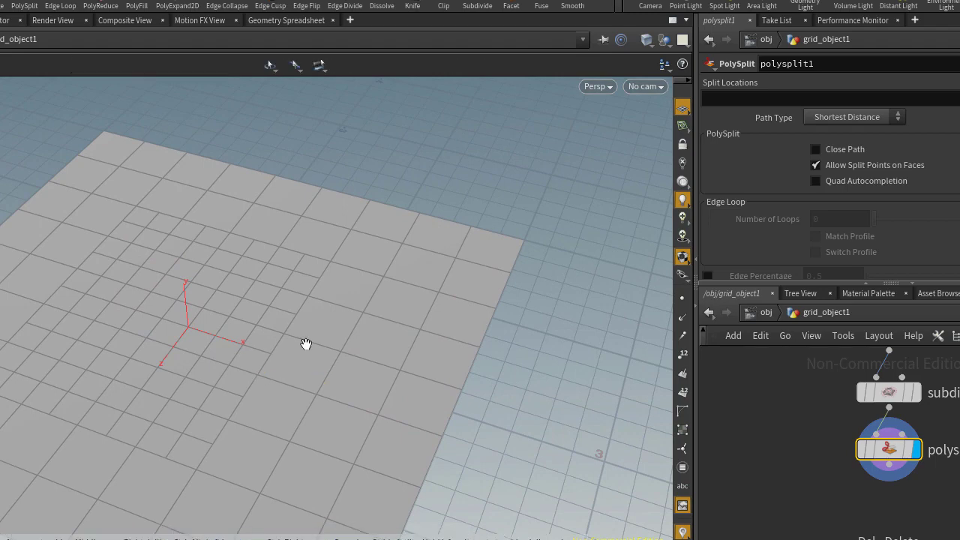
alt+scroll(288, 376, up, 5)
alt+scroll(288, 381, up, 5)
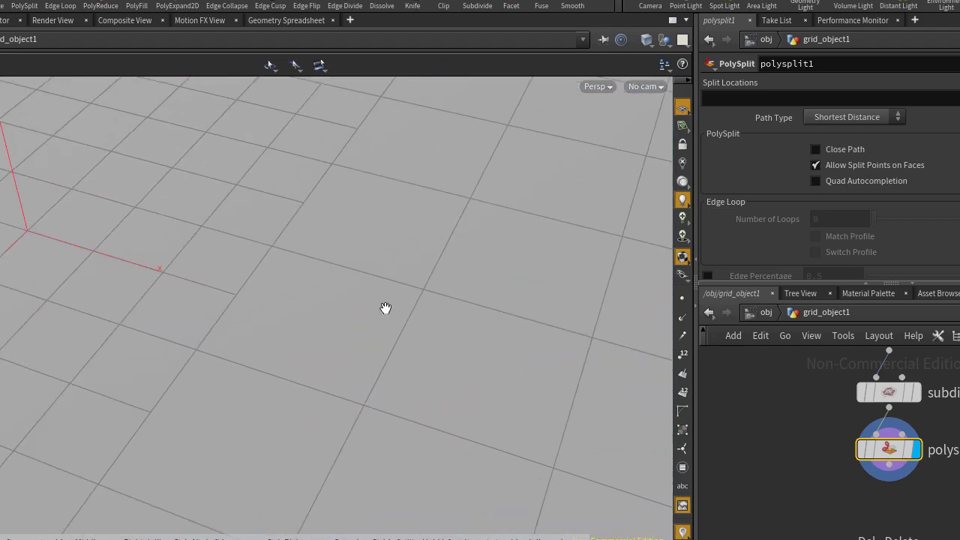
alt+drag(415, 284, 369, 249)
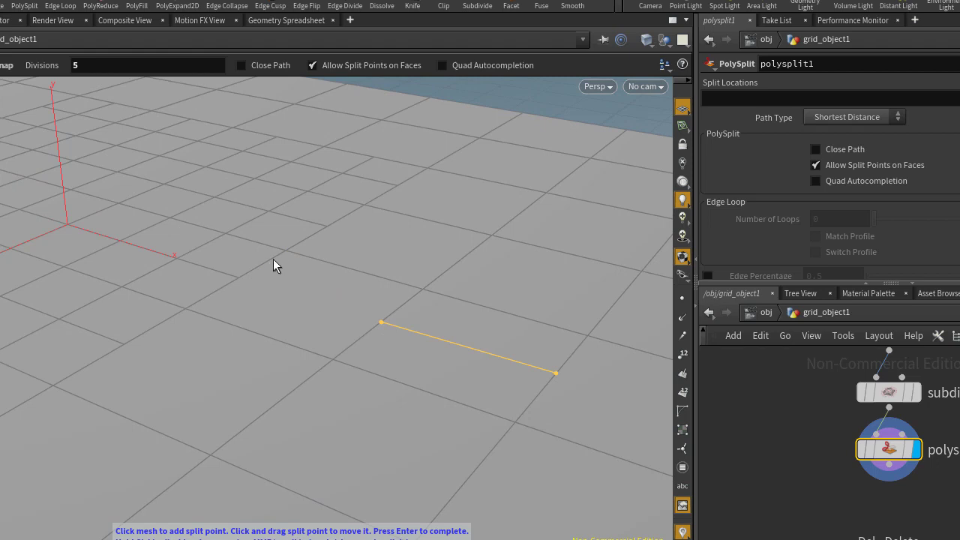
drag(273, 264, 201, 295)
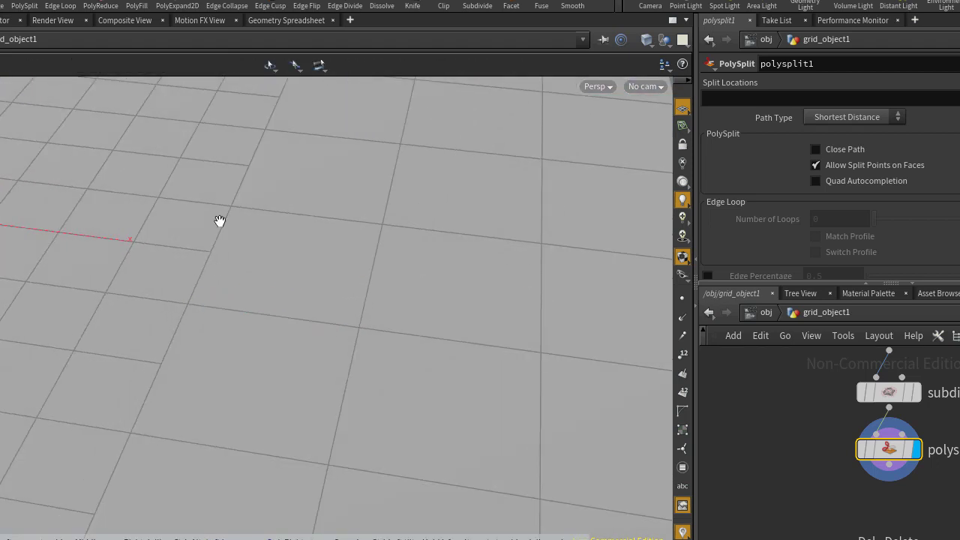
alt+drag(220, 221, 242, 275)
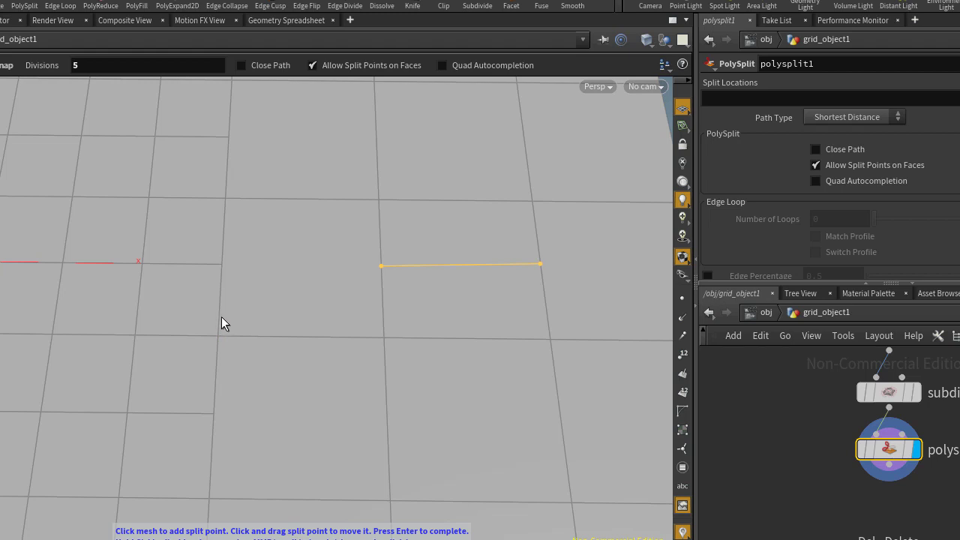
Try to continue the split to the existing points on the subdivided block's border, undo the placed points and delete the PolySplit node.
click(221, 318)
click(245, 305)
key(ctrl+z)
key(ctrl+z)
click(220, 318)
drag(218, 318, 224, 263)
scroll(233, 285, down, 3)
mouse_move(225, 261)
mouse_down()
mouse_move(264, 298)
mouse_move(219, 289)
mouse_move(220, 264)
mouse_up()
key(ctrl+z)
key(Delete)
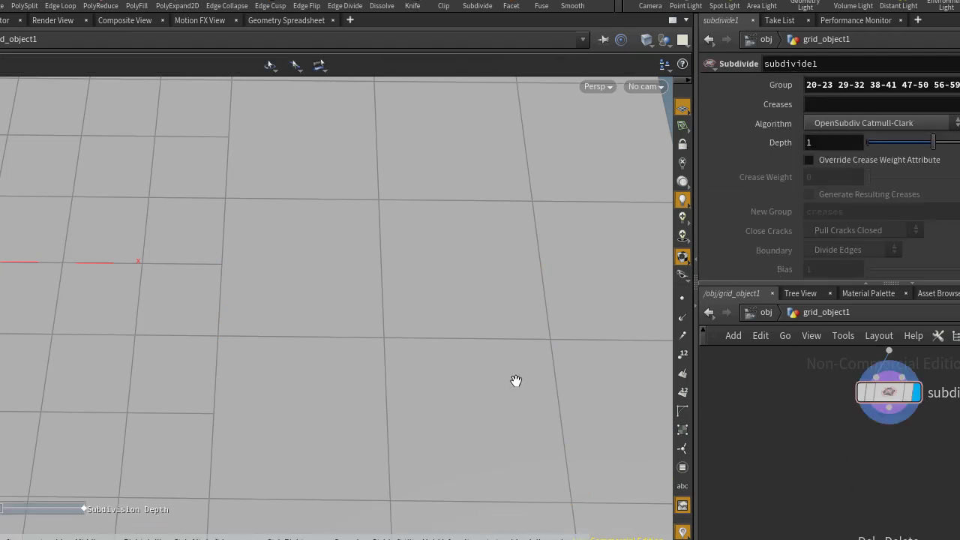
Append a Fuse node to the output of subdivide1 and make it the displayed node.
alt+drag(514, 381, 480, 394)
alt+right_drag(476, 380, 336, 444)
alt+middle_drag(504, 380, 426, 448)
alt+drag(413, 460, 430, 413)
alt+middle_drag(410, 414, 408, 392)
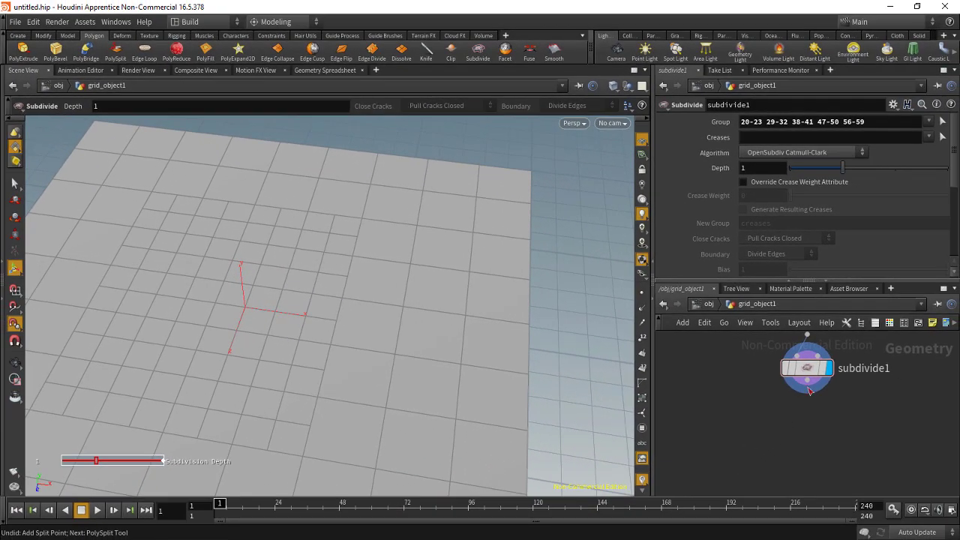
click(806, 381)
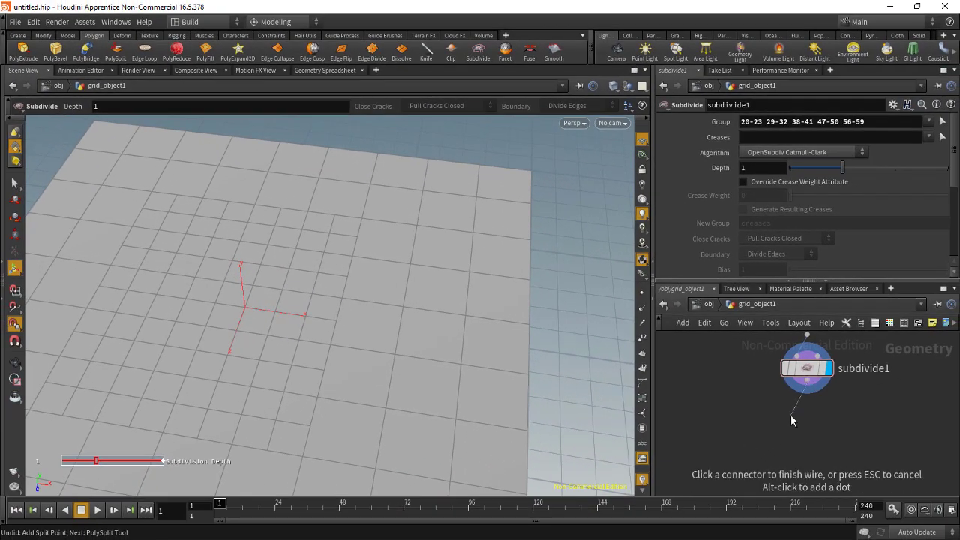
key(Tab)
text(fuse)
key(Return)
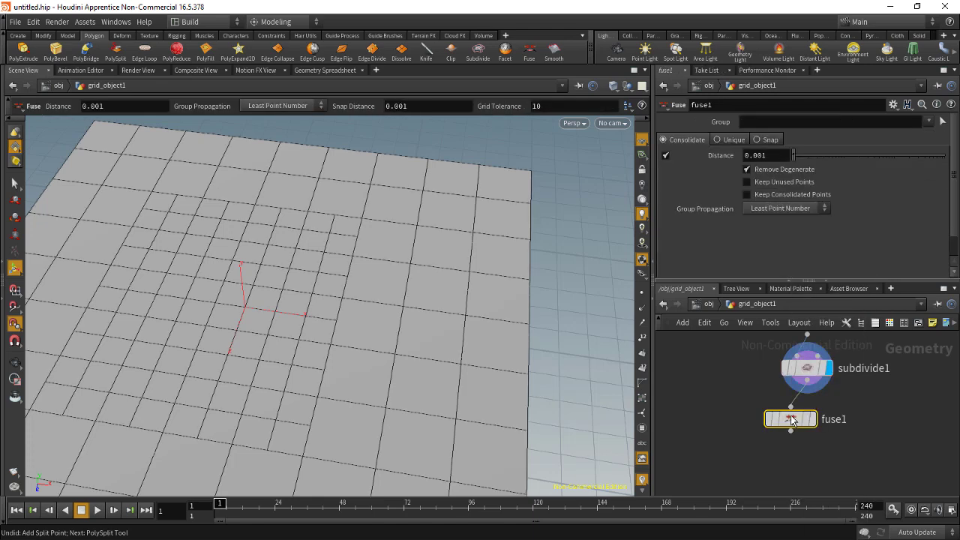
click(812, 418)
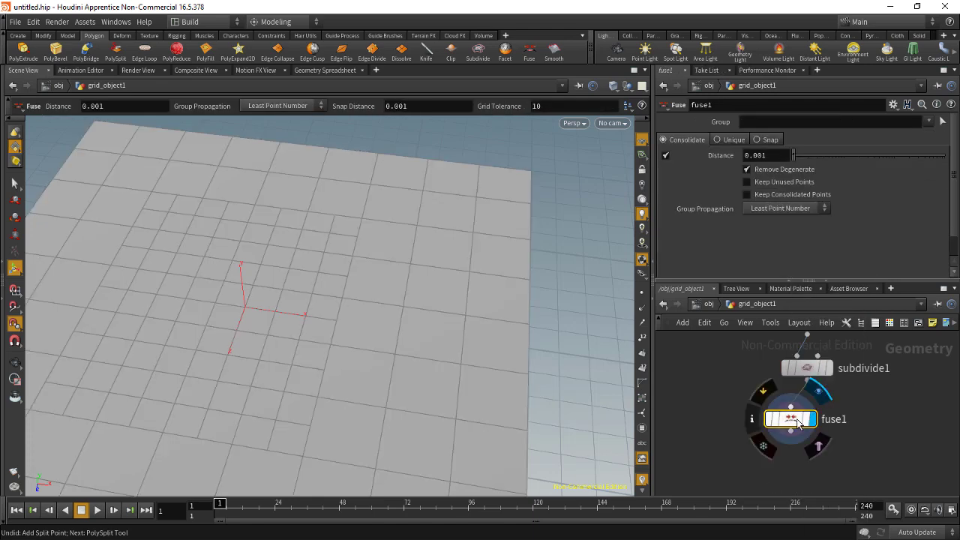
Open the node information of subdivide1 and fuse1 side by side, compare their point counts, and close both windows.
mouse_move(787, 368)
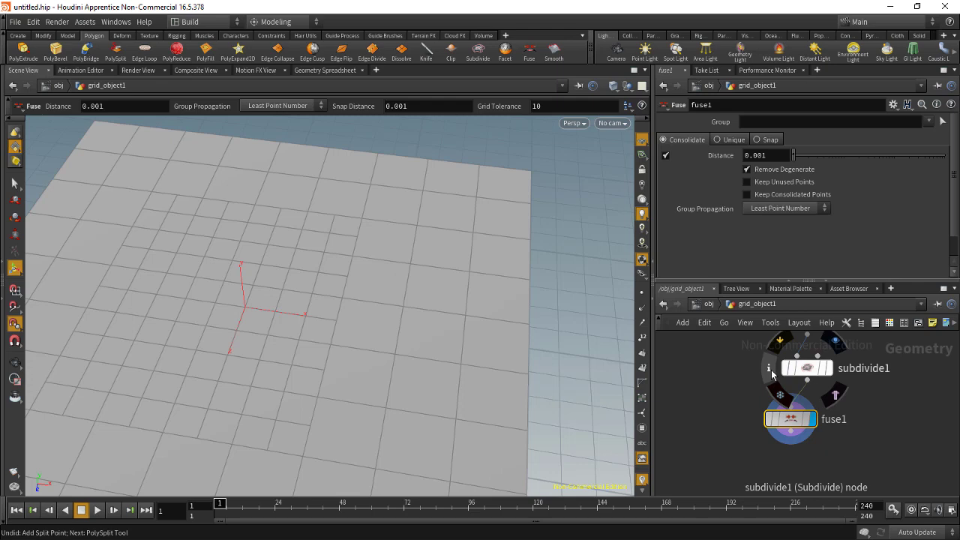
click(769, 369)
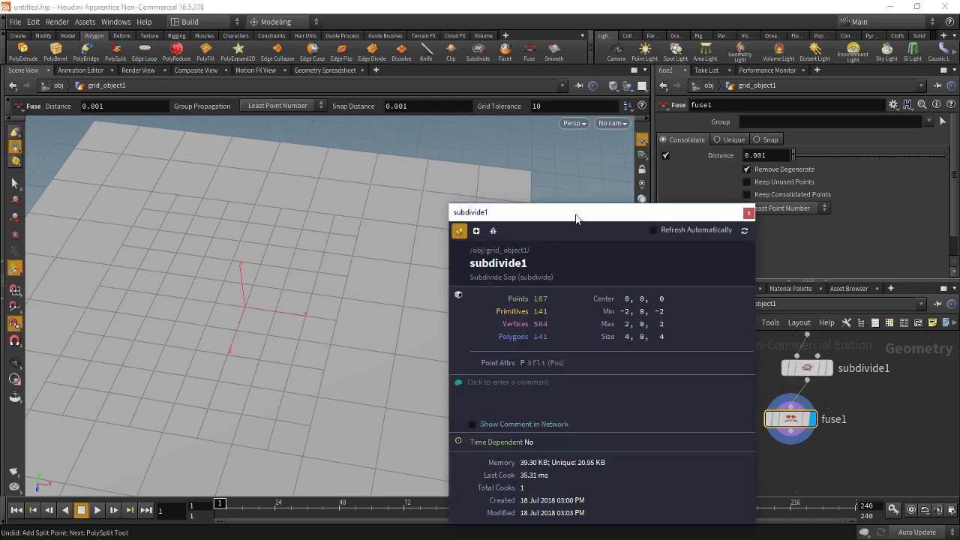
drag(585, 215, 303, 152)
click(750, 419)
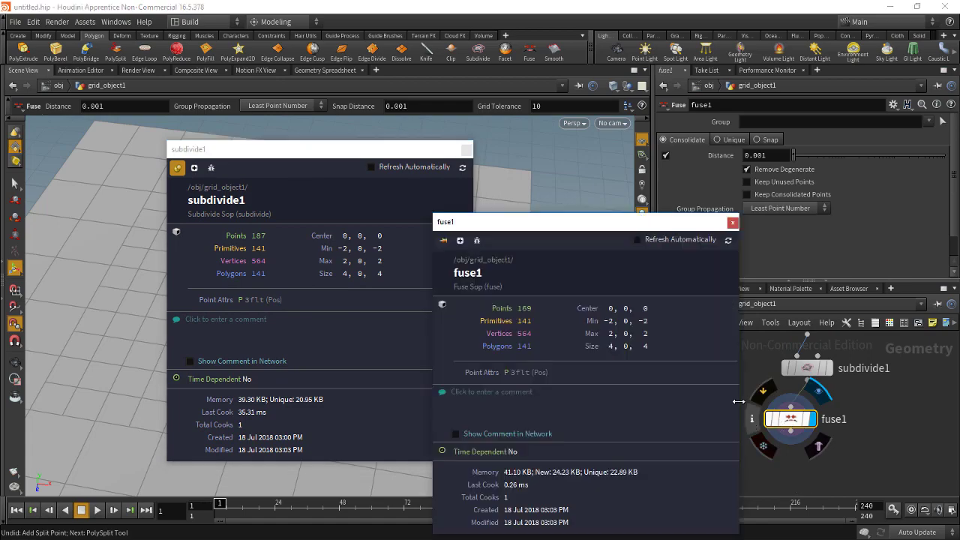
drag(547, 221, 638, 174)
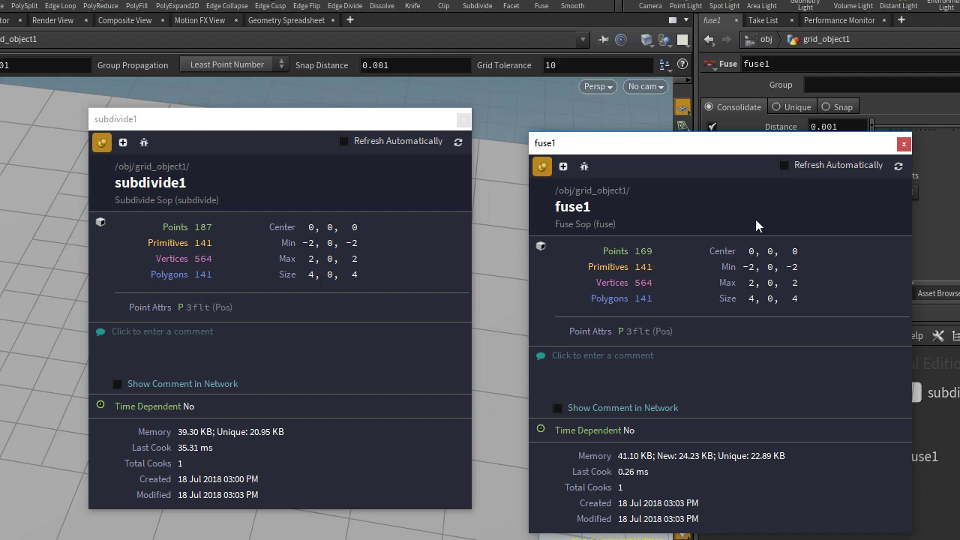
click(905, 144)
click(463, 119)
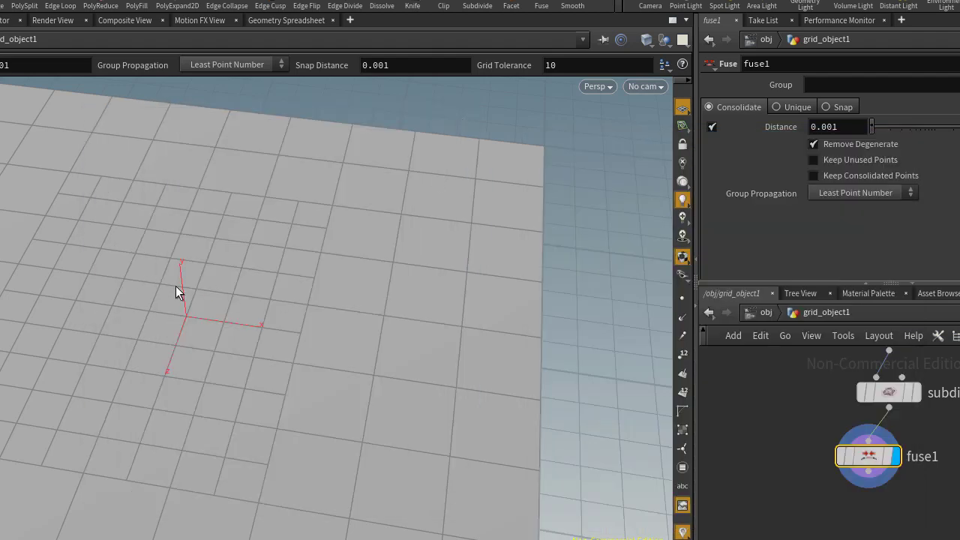
Inspect the fused mesh with point display turned on, align fuse1 directly below subdivide1, and turn point display off.
alt+drag(281, 330, 246, 385)
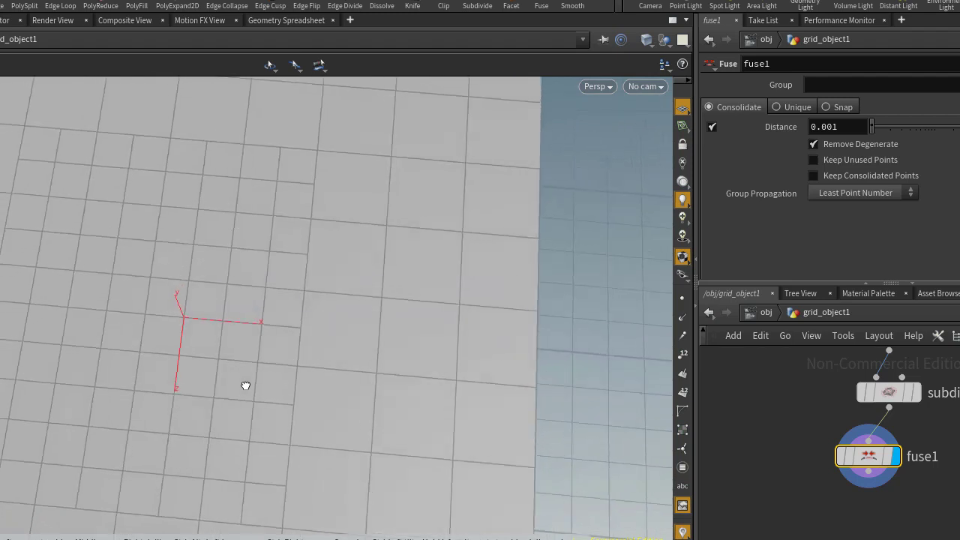
click(683, 299)
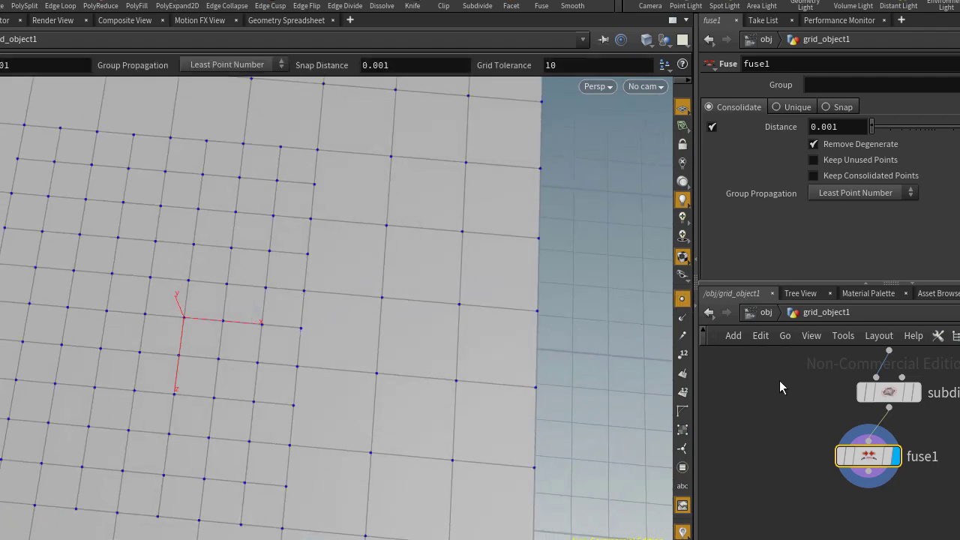
mouse_move(899, 398)
drag(868, 461, 890, 460)
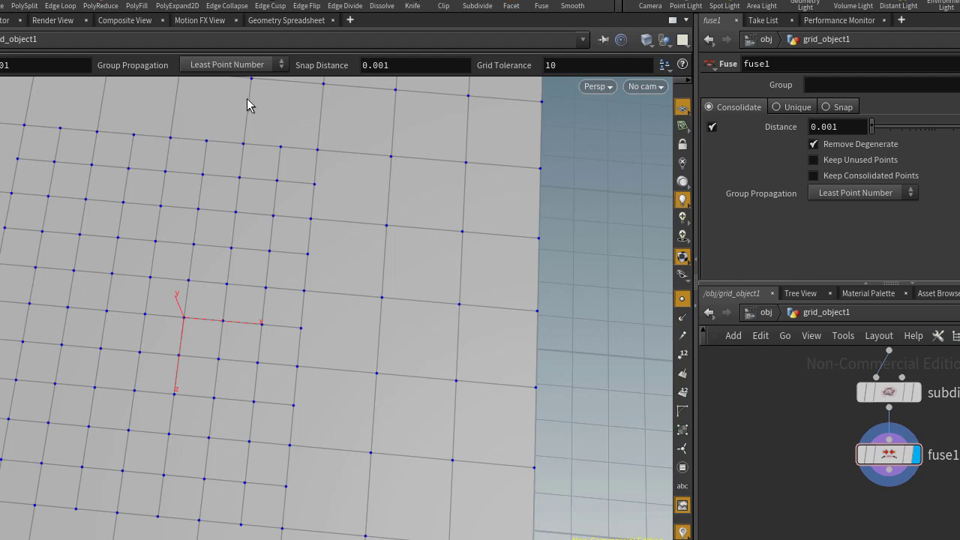
click(682, 299)
Add a PolySplit after fuse1 with Edge Snap at 2 divisions, cutting through edge midpoints to the subdivided block's border points.
click(30, 9)
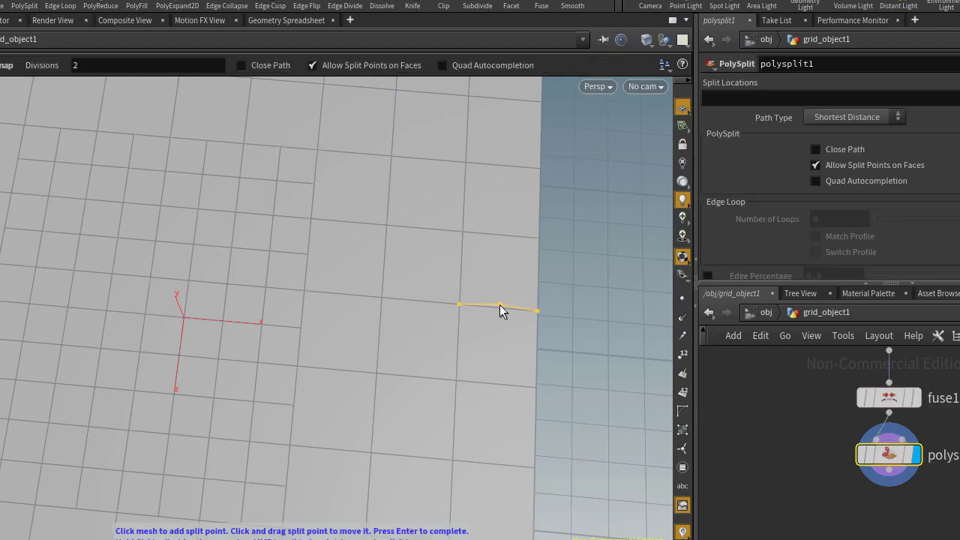
click(459, 342)
click(344, 298)
key(ctrl+z)
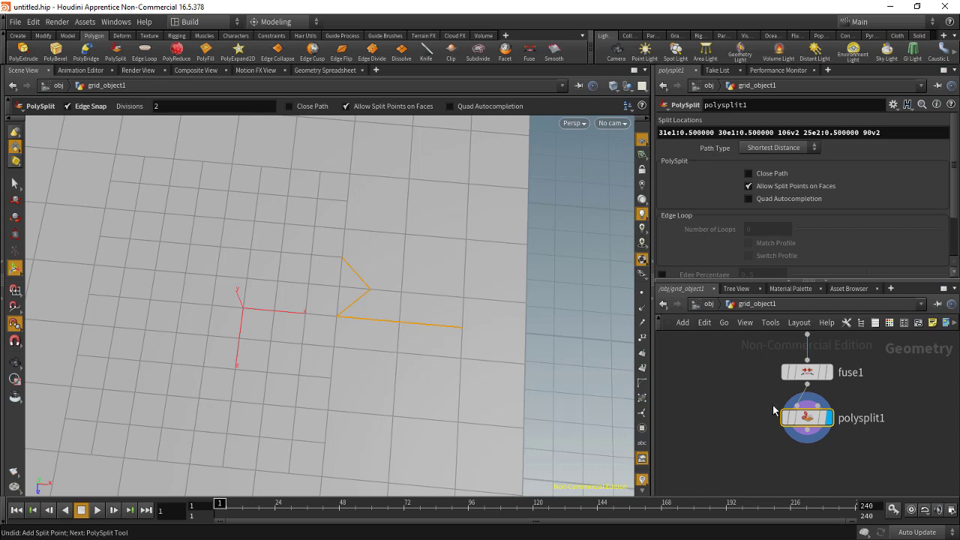
mouse_move(805, 385)
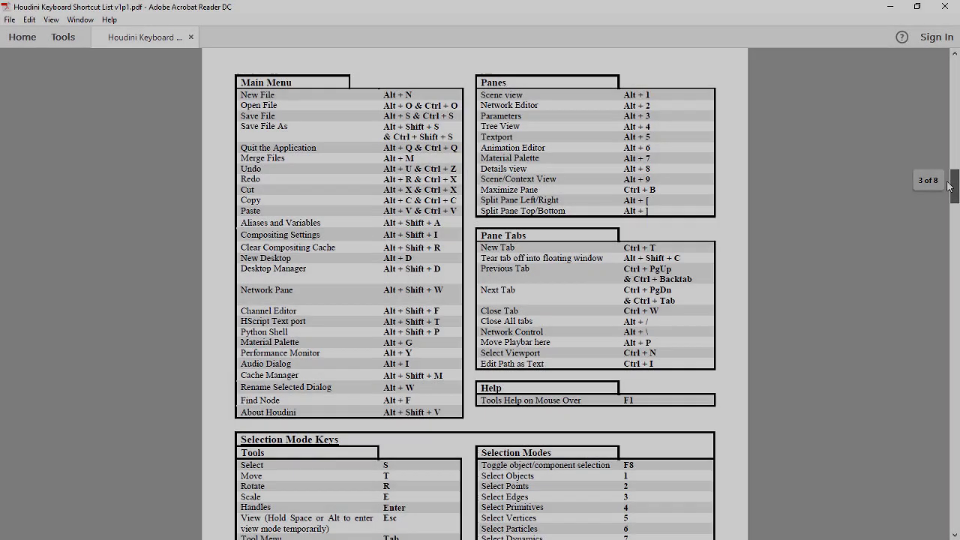
Switch to Adobe Acrobat Reader and browse the Houdini keyboard shortcut list down to the Network View shortcuts.
drag(951, 184, 946, 250)
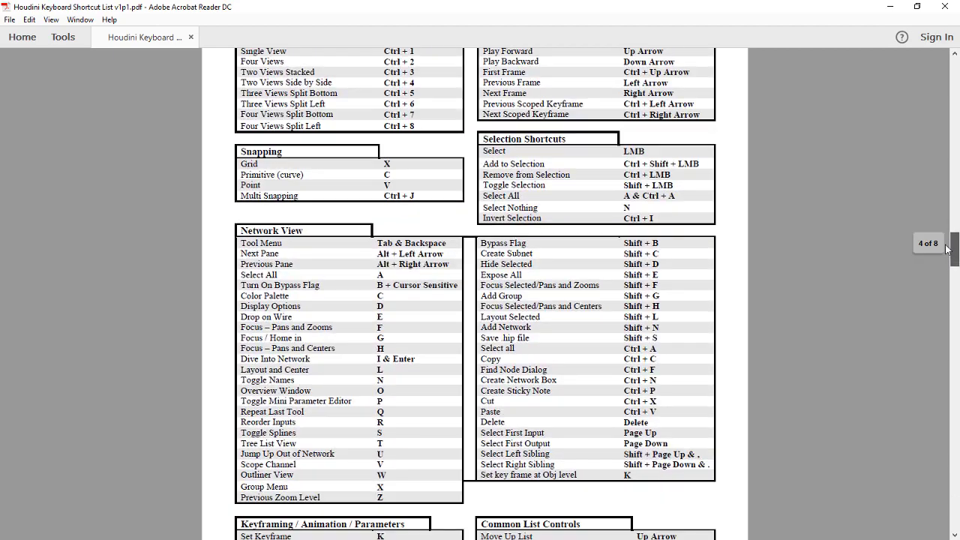